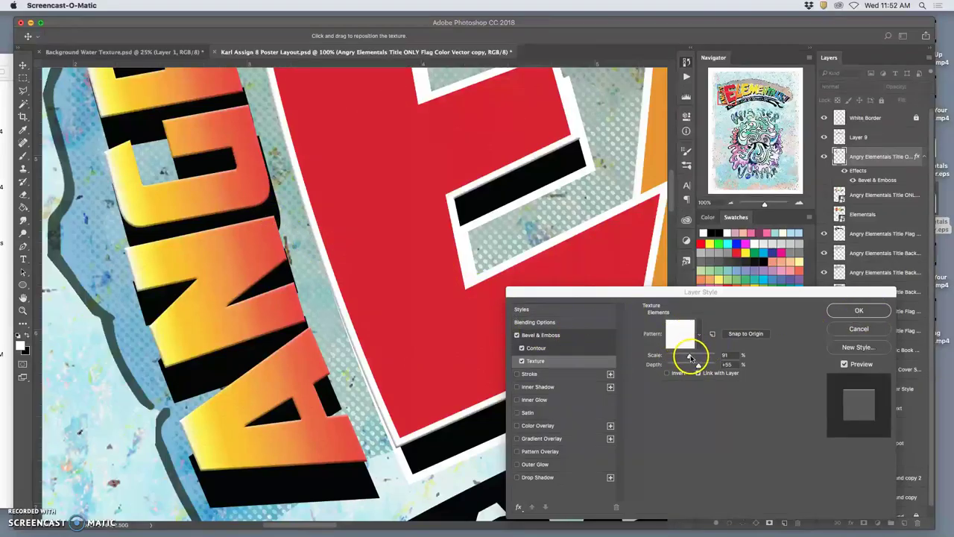
Scale the Bevel & Emboss texture up to 168% and apply the style to the title flag
drag(687, 357, 700, 357)
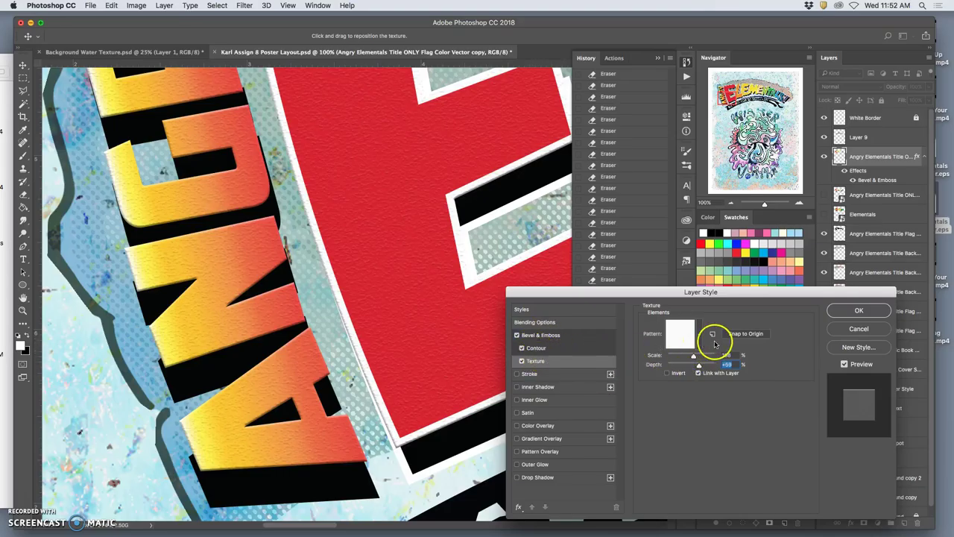
scroll(448, 311, down, 3)
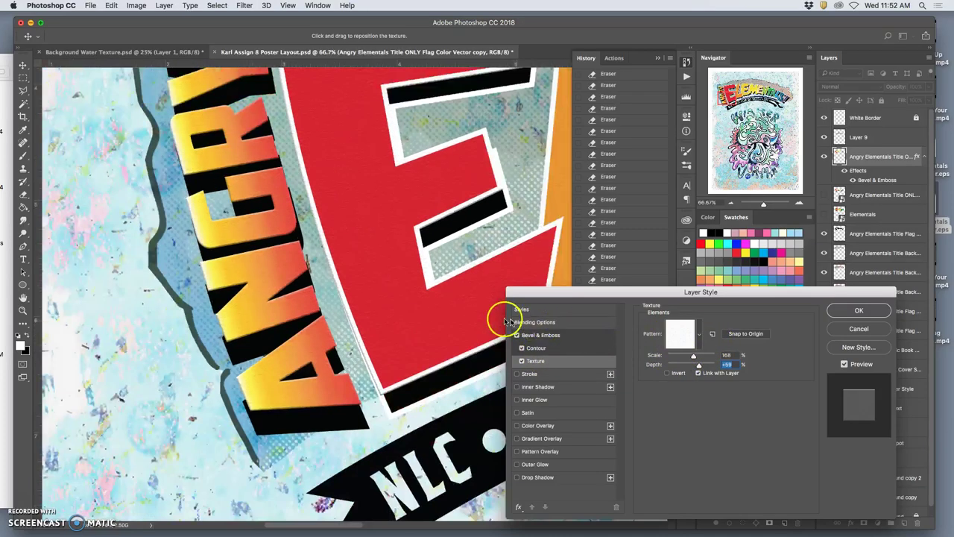
scroll(406, 307, right, 10)
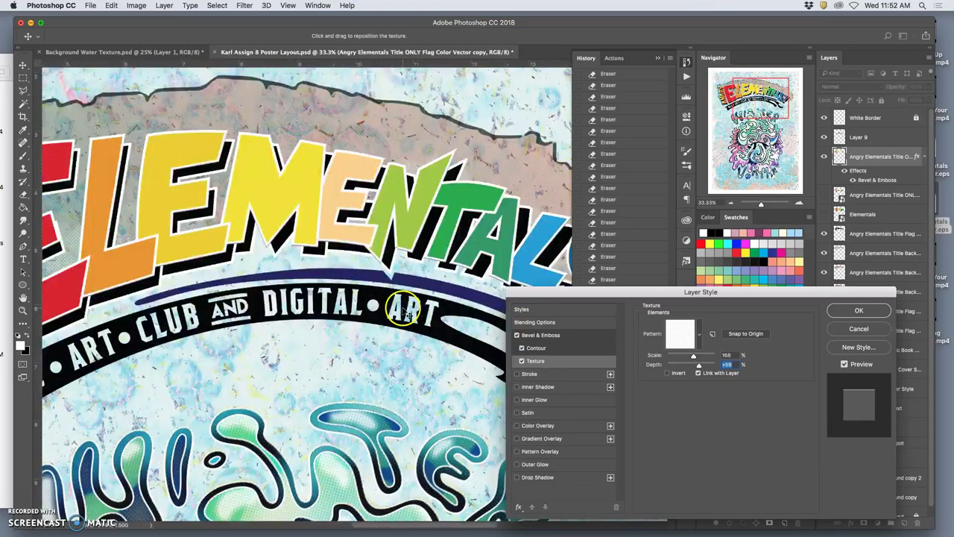
click(858, 311)
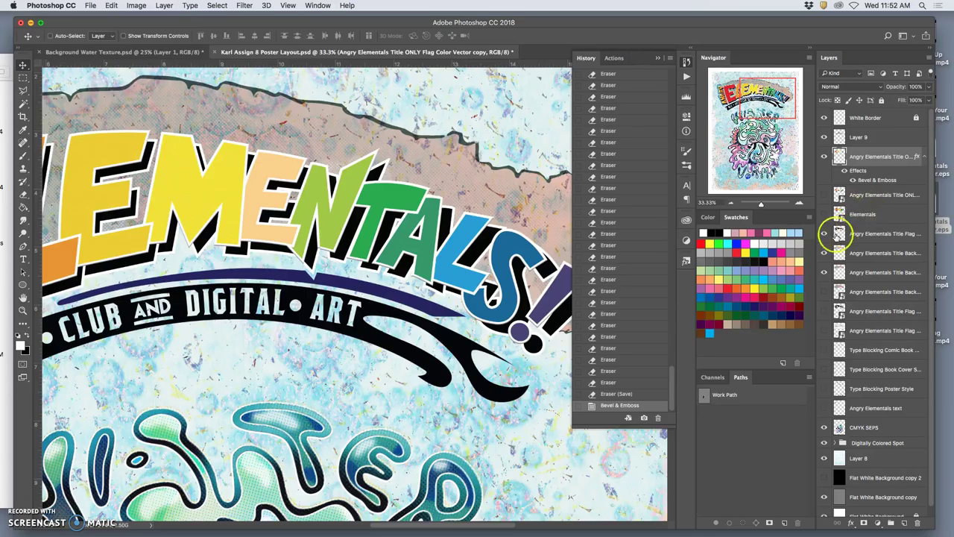
Copy the title's textured Bevel & Emboss onto Layer 9 via a duplicate layer, then delete the duplicate
click(824, 137)
click(825, 137)
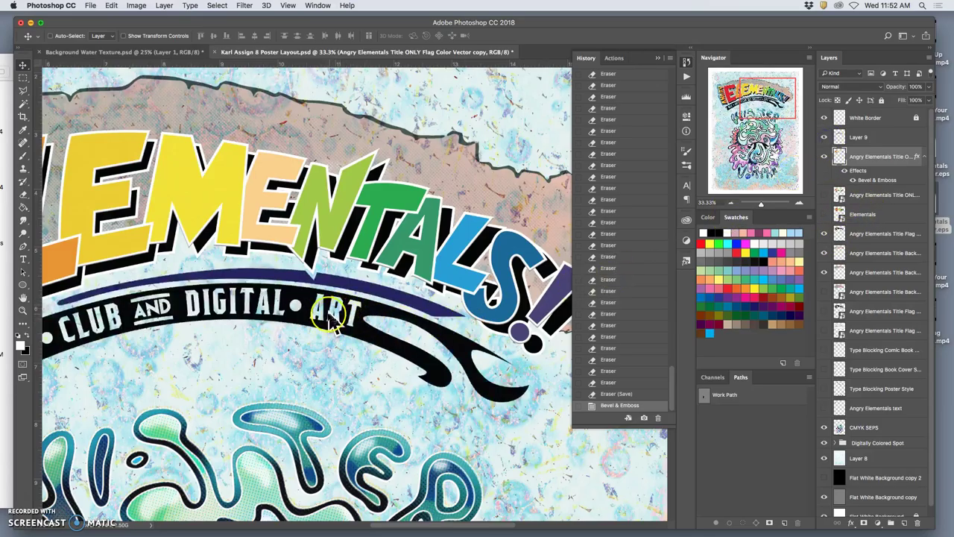
scroll(331, 313, up, 3)
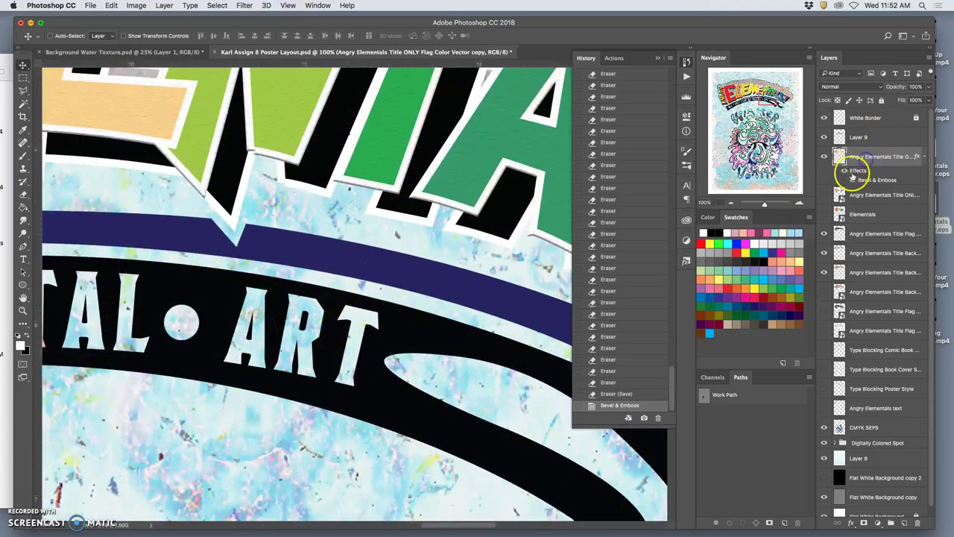
key(super+j)
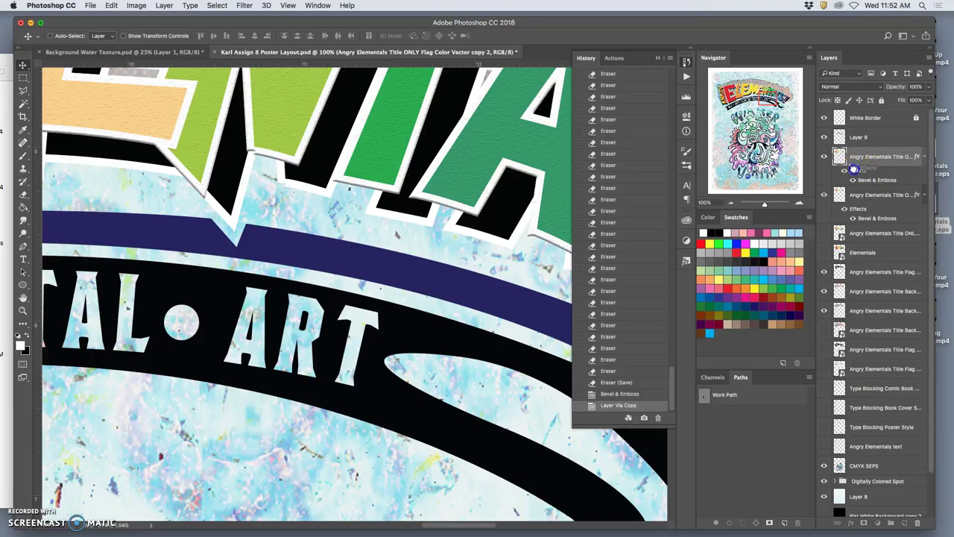
drag(851, 138, 851, 139)
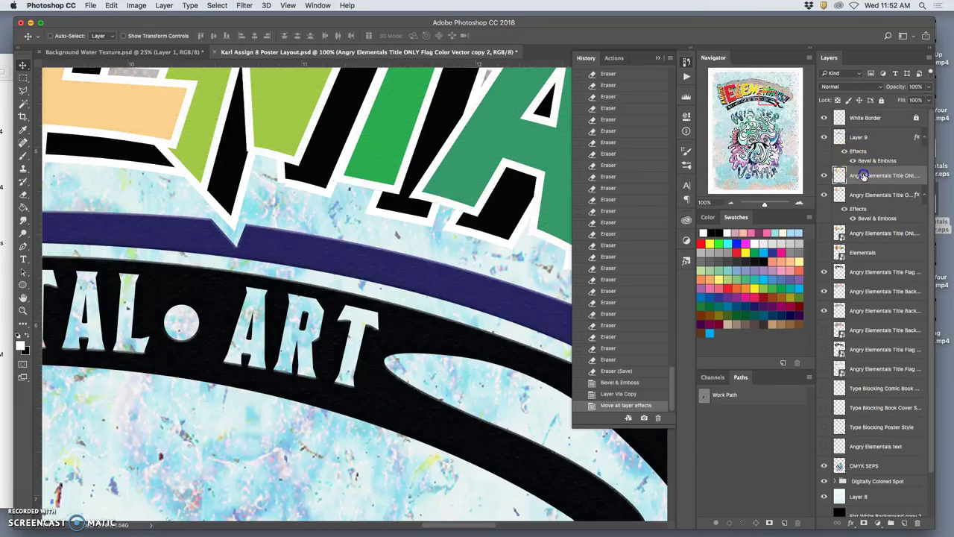
key(Delete)
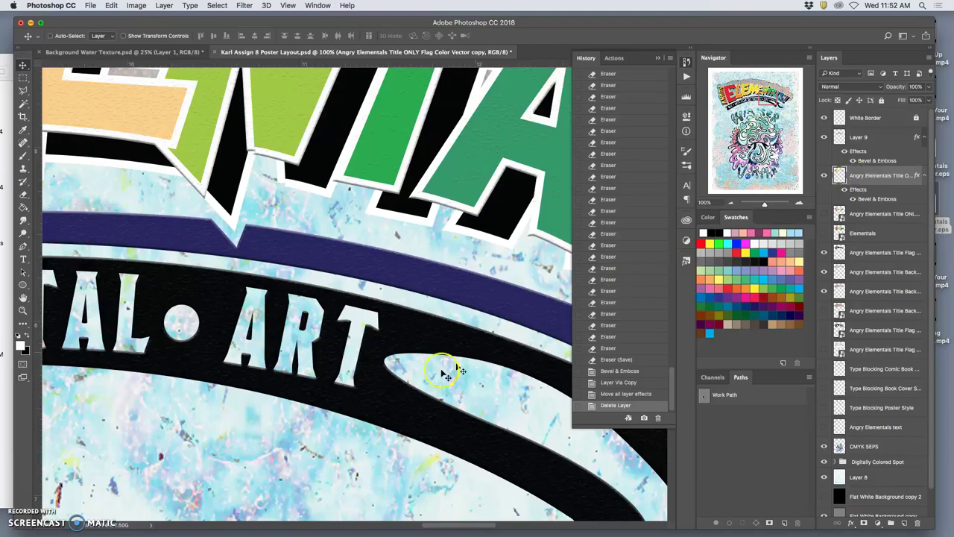
scroll(341, 273, left, 5)
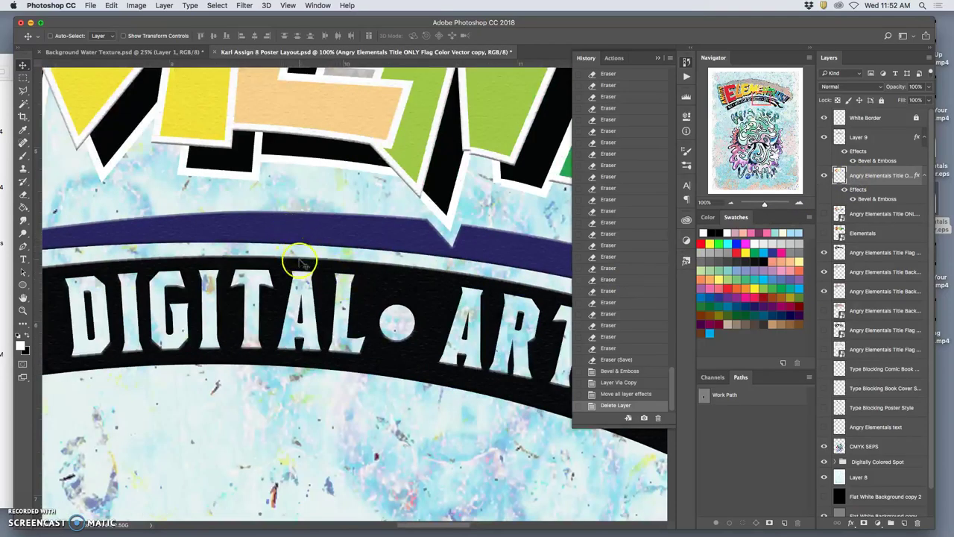
scroll(306, 264, left, 1)
scroll(389, 298, left, 8)
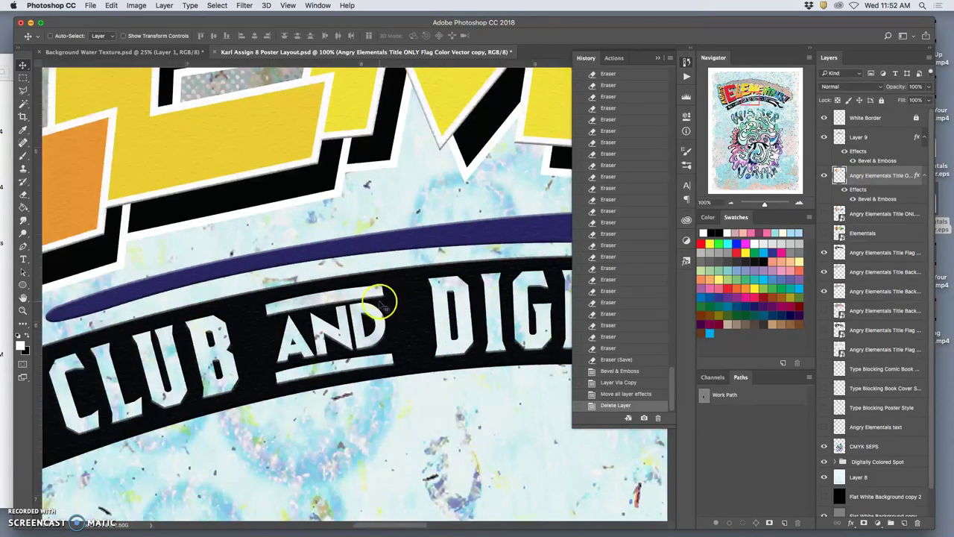
scroll(378, 304, left, 2)
scroll(369, 304, up, 5)
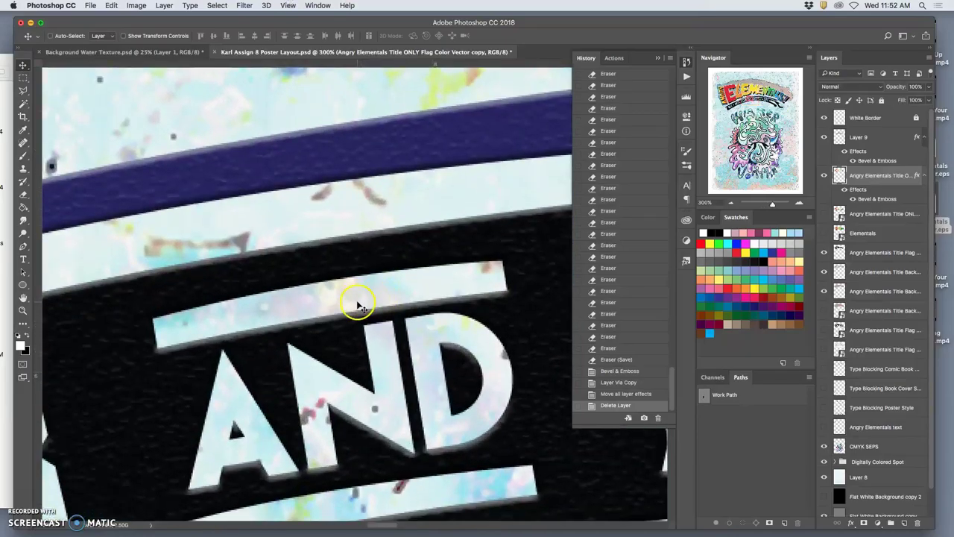
scroll(358, 304, down, 3)
scroll(130, 284, up, 3)
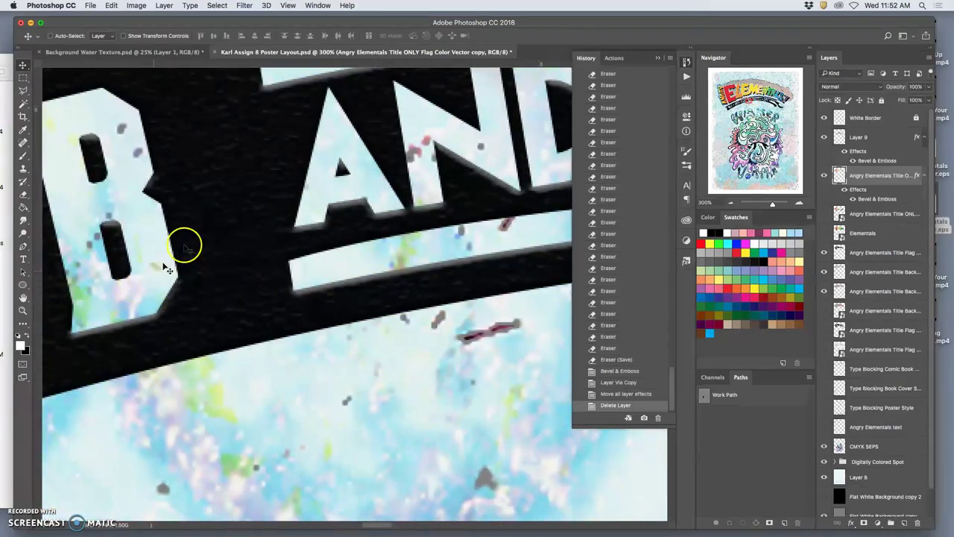
scroll(227, 221, down, 5)
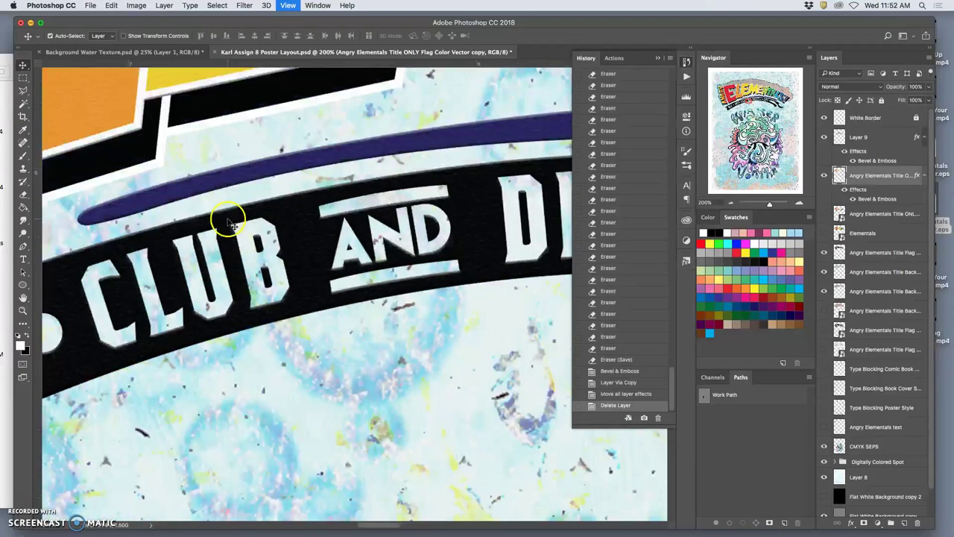
scroll(326, 229, down, 2)
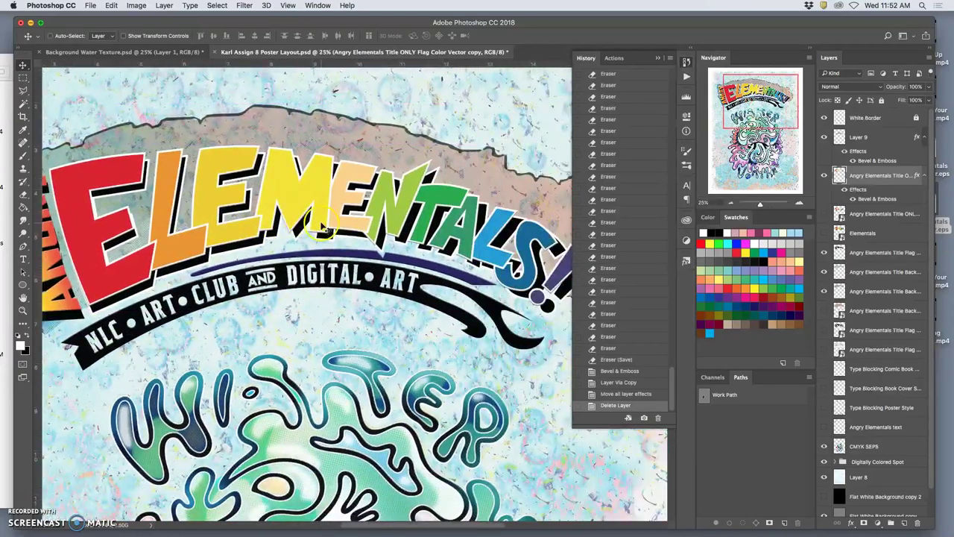
scroll(326, 229, up, 2)
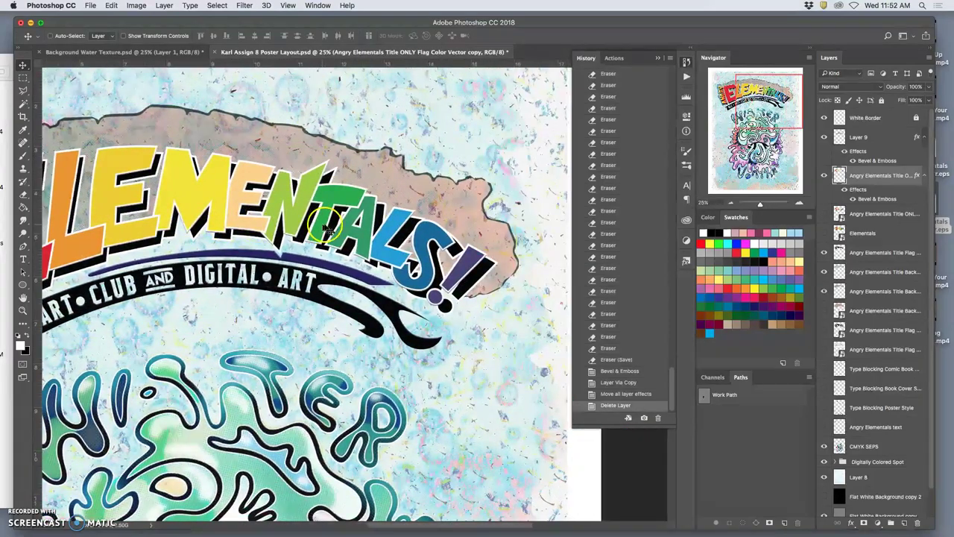
click(863, 253)
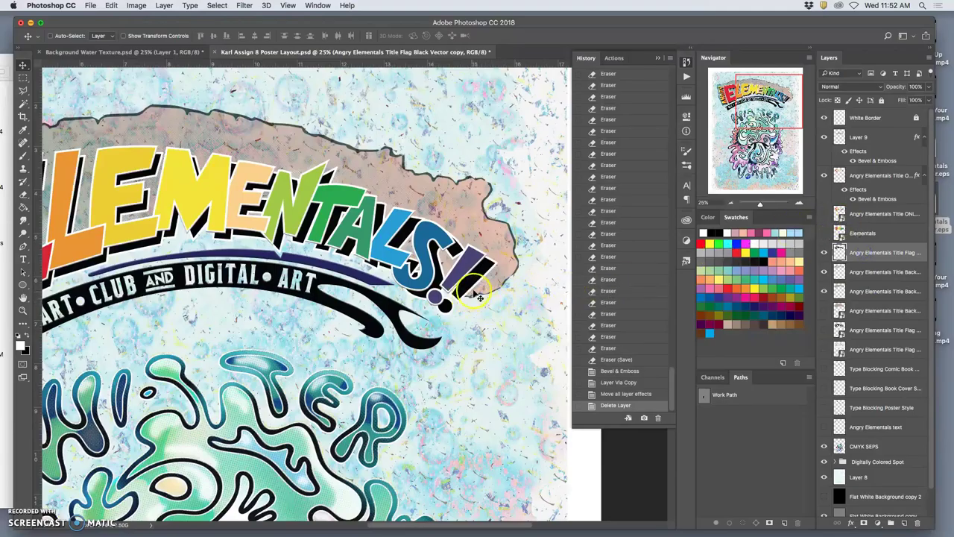
scroll(476, 297, up, 5)
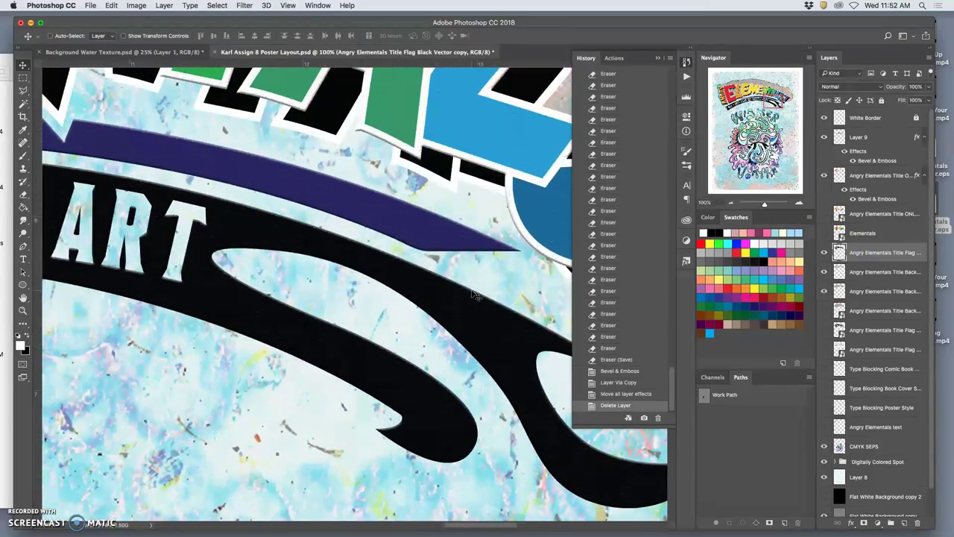
scroll(477, 296, up, 3)
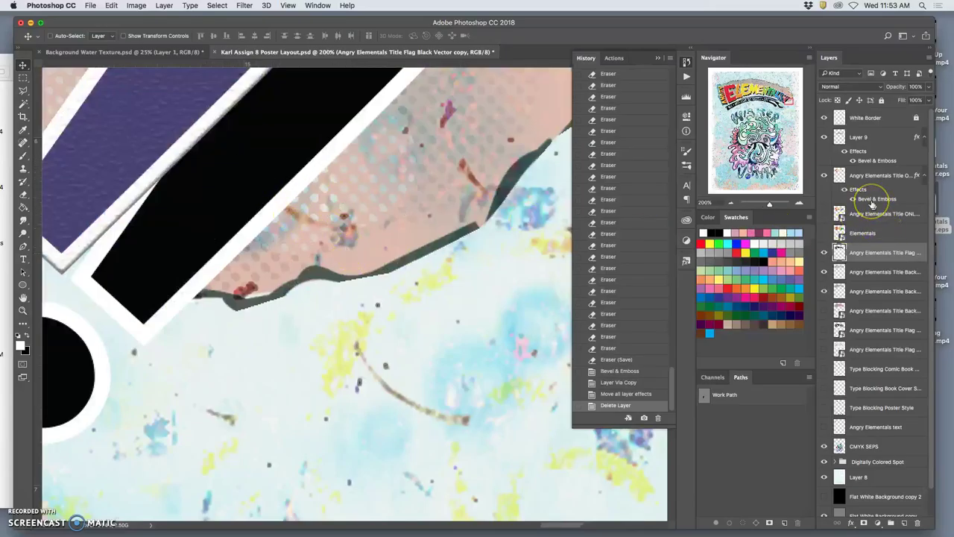
Duplicate the title layer and move its bevel effects onto the Title Flag Black layer
click(867, 177)
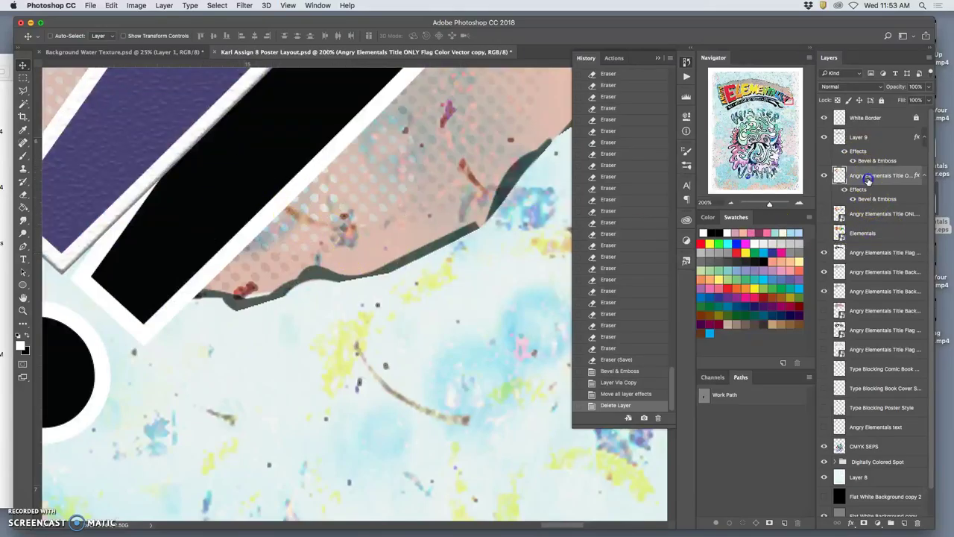
key(ctrl+j)
click(858, 192)
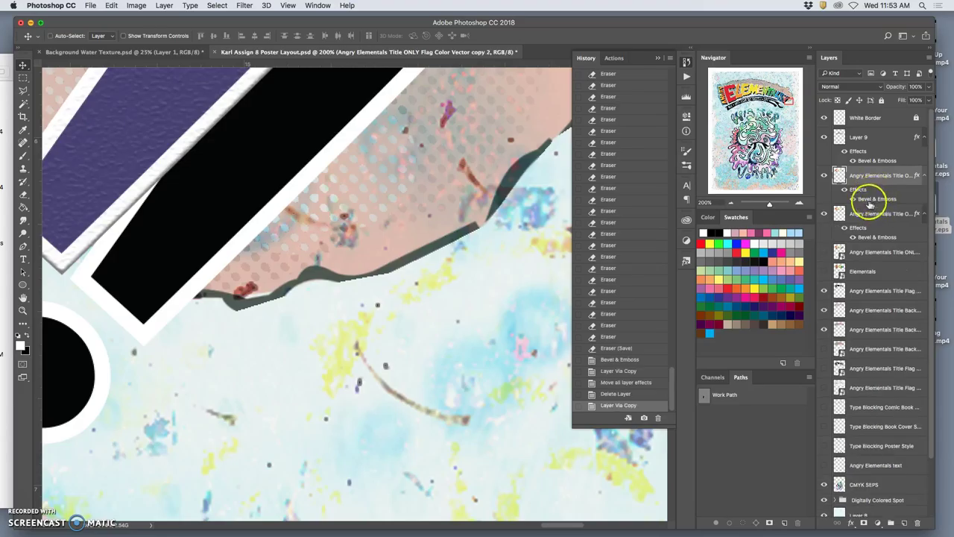
drag(859, 191, 864, 293)
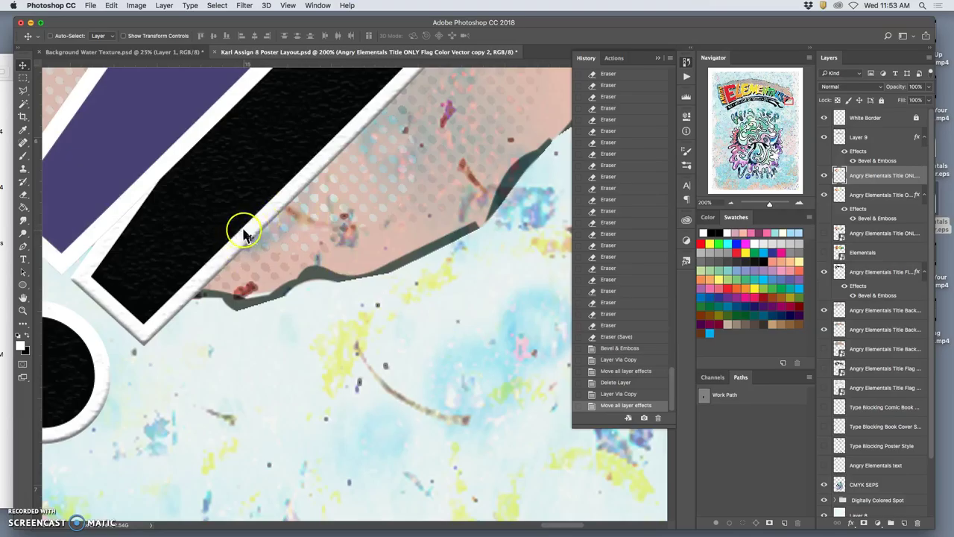
key(super+minus)
key(super+minus)
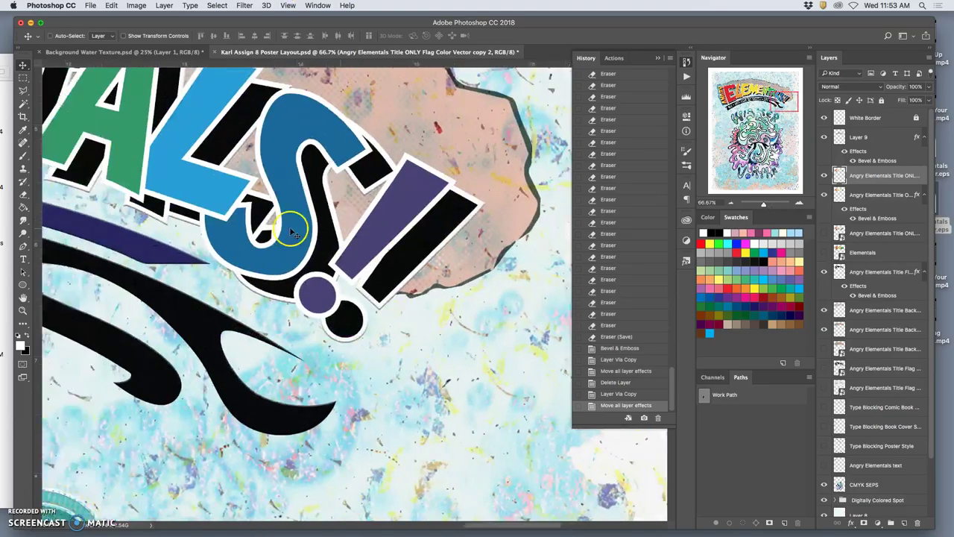
key(super+minus)
key(super+minus)
key(super+minus)
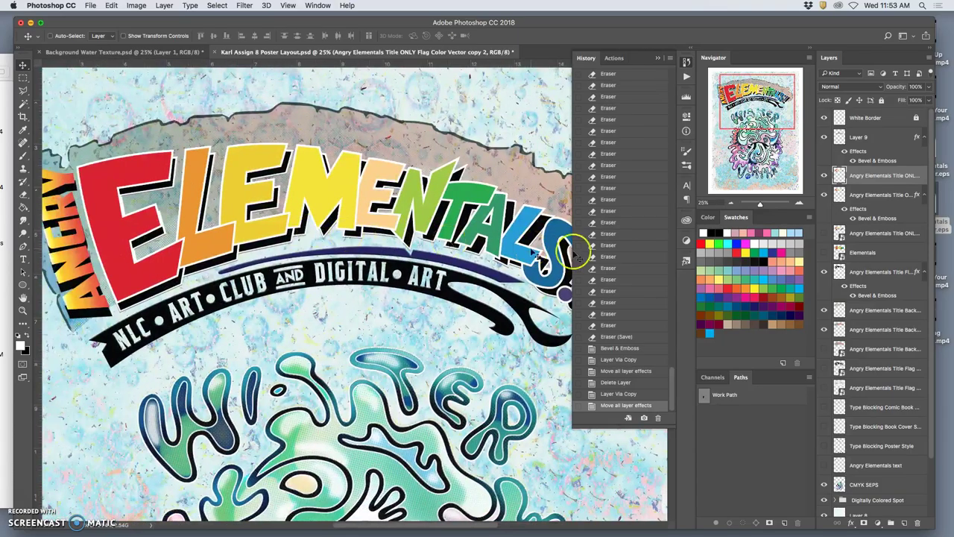
Try Multiply on the black title flag layer, then set its blend mode back to Normal
click(859, 271)
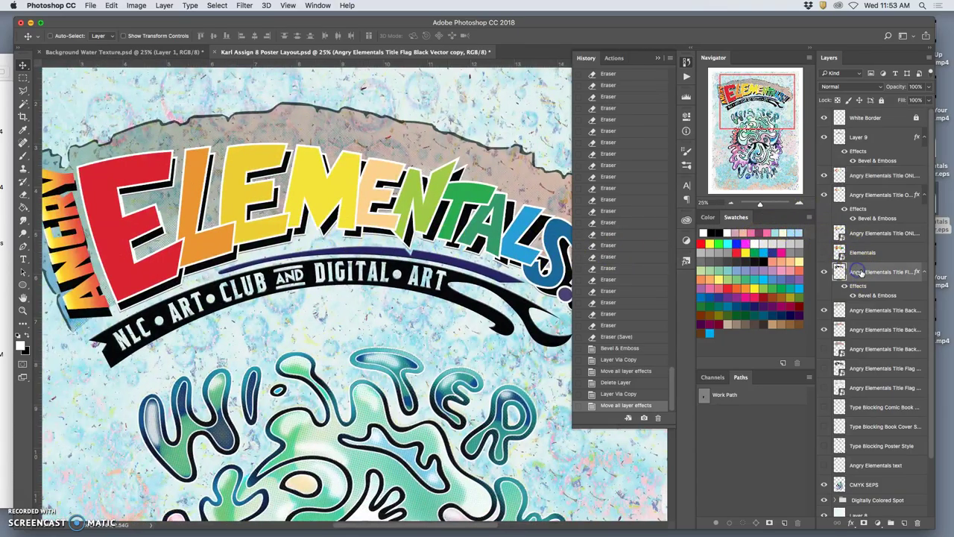
click(850, 85)
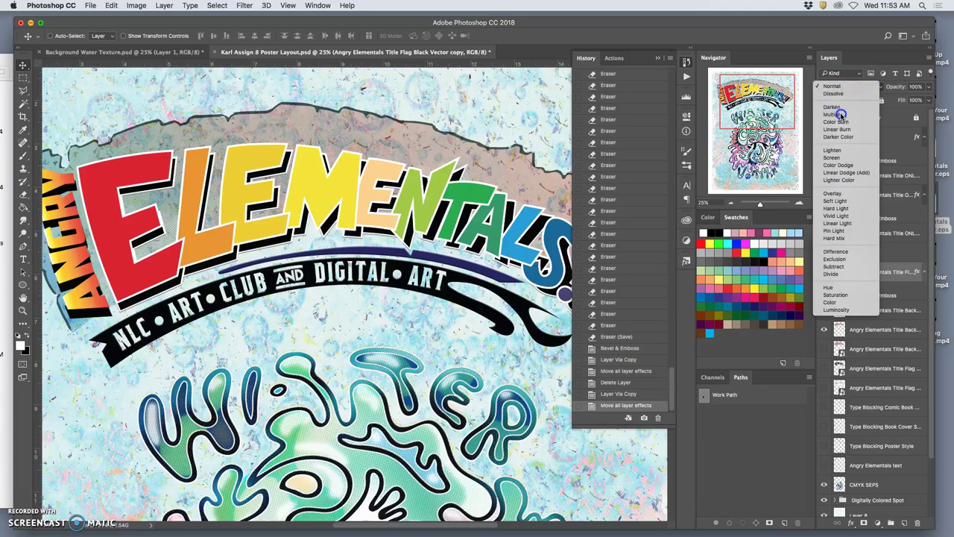
click(841, 115)
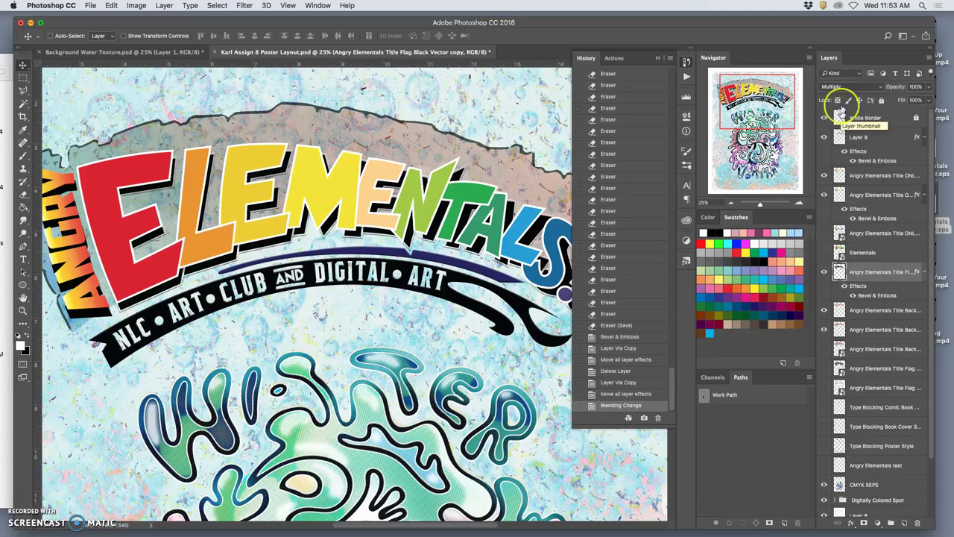
click(840, 88)
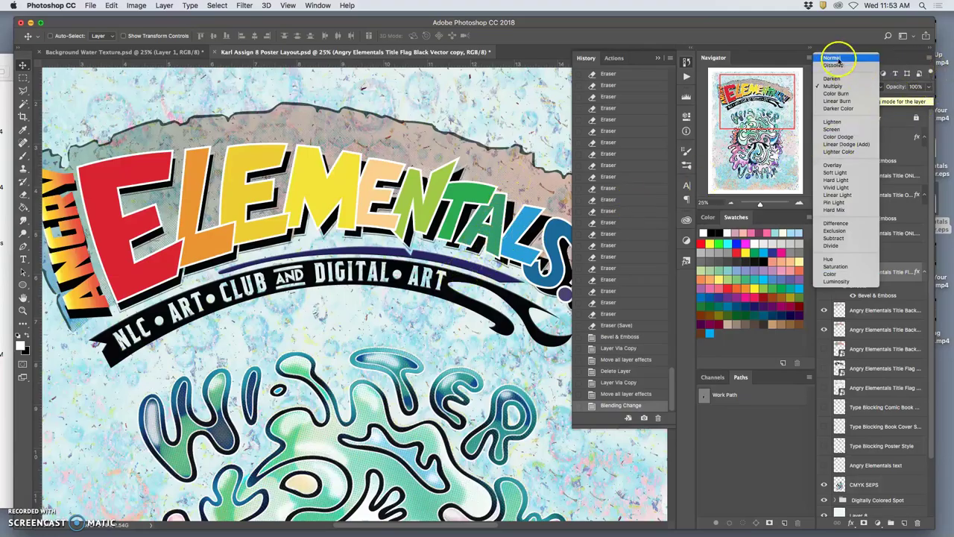
click(832, 59)
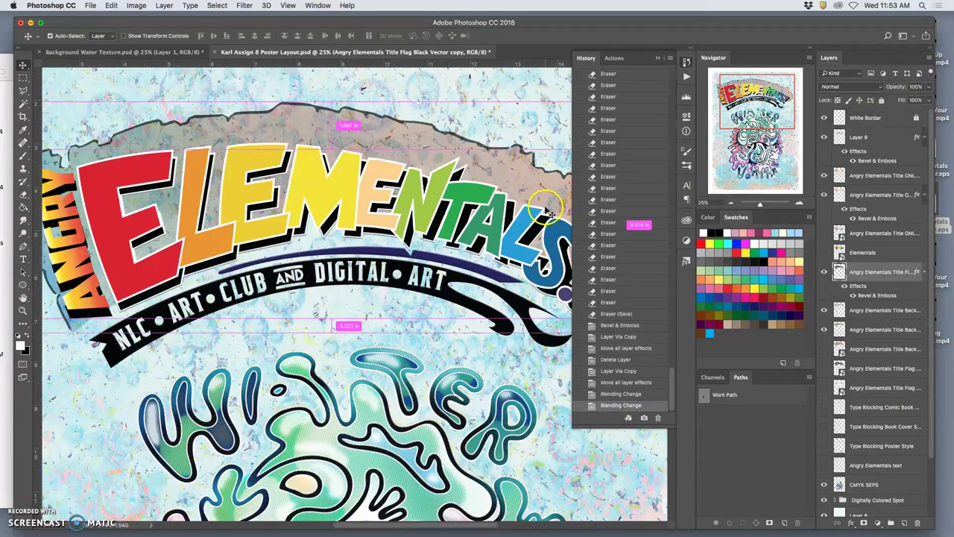
Zoom in on the title's end and open the flag's Bevel & Emboss settings to edit Depth
scroll(547, 213, right, 10)
key(super+plus)
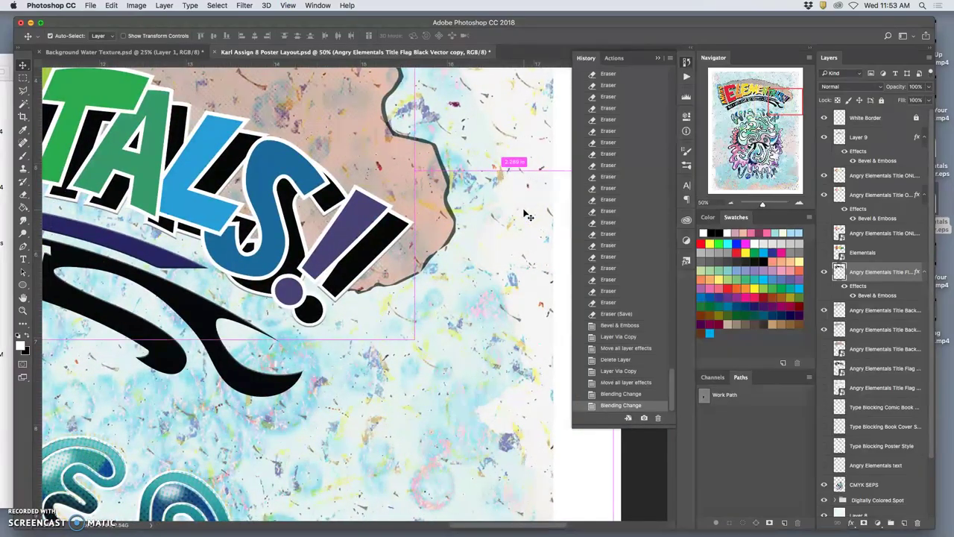
double_click(869, 295)
click(737, 343)
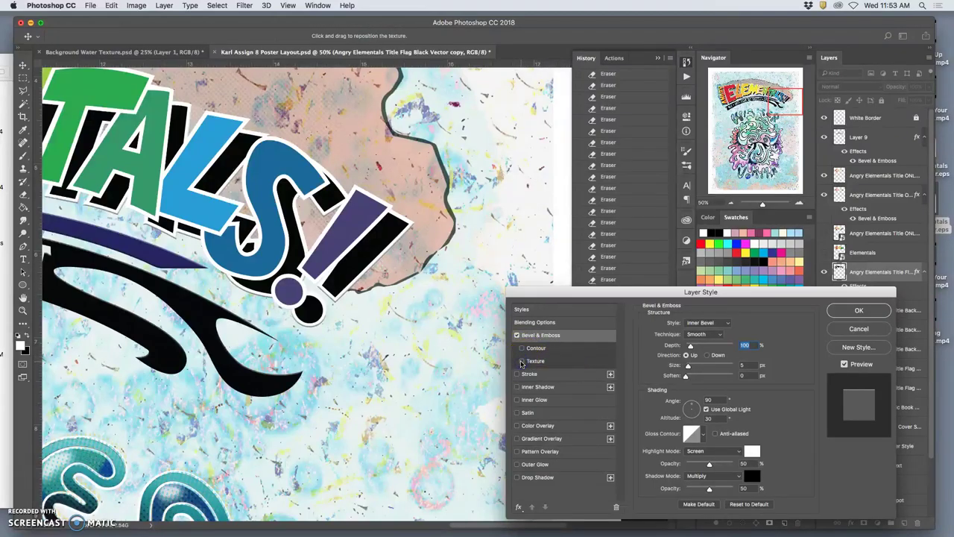
Enable Texture and add a white Inner Glow in Normal blend mode to the flag's style
click(522, 361)
click(539, 400)
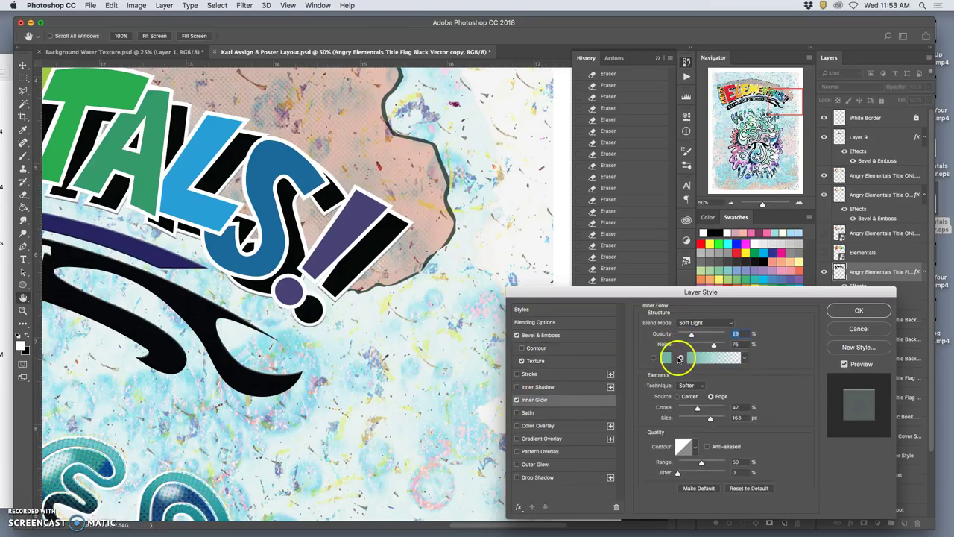
click(663, 359)
drag(663, 358, 618, 237)
click(863, 230)
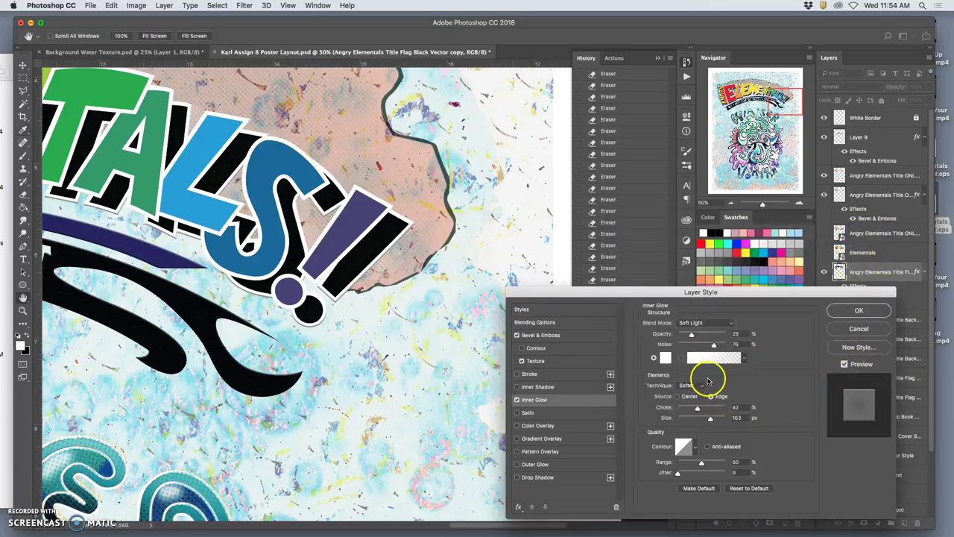
click(699, 322)
click(693, 209)
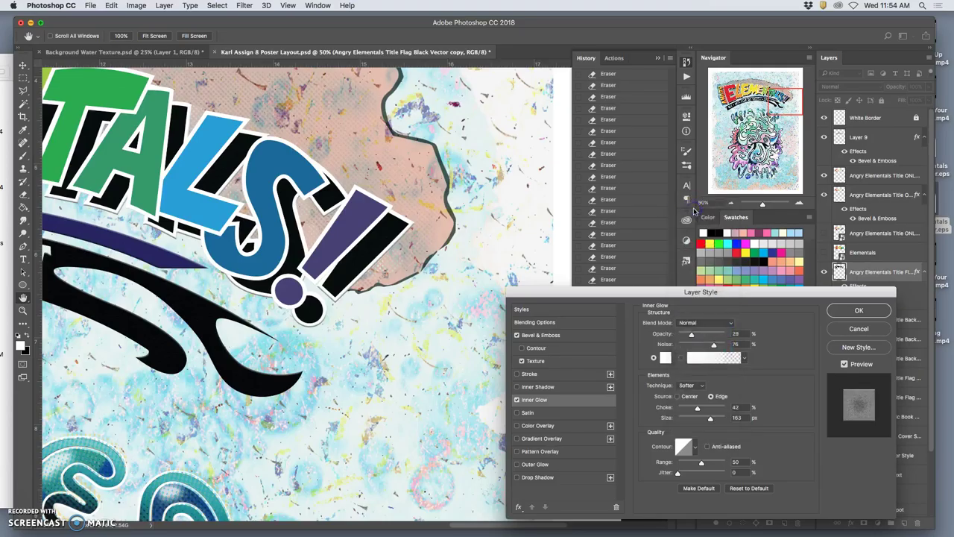
Cancel the unfinished layer style, then set the Inner Glow colour to white
click(858, 329)
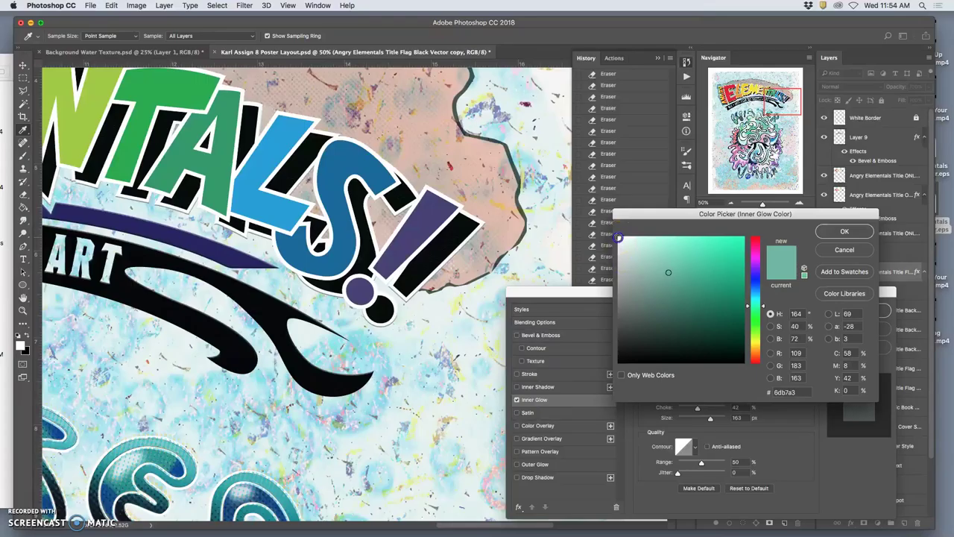
click(481, 276)
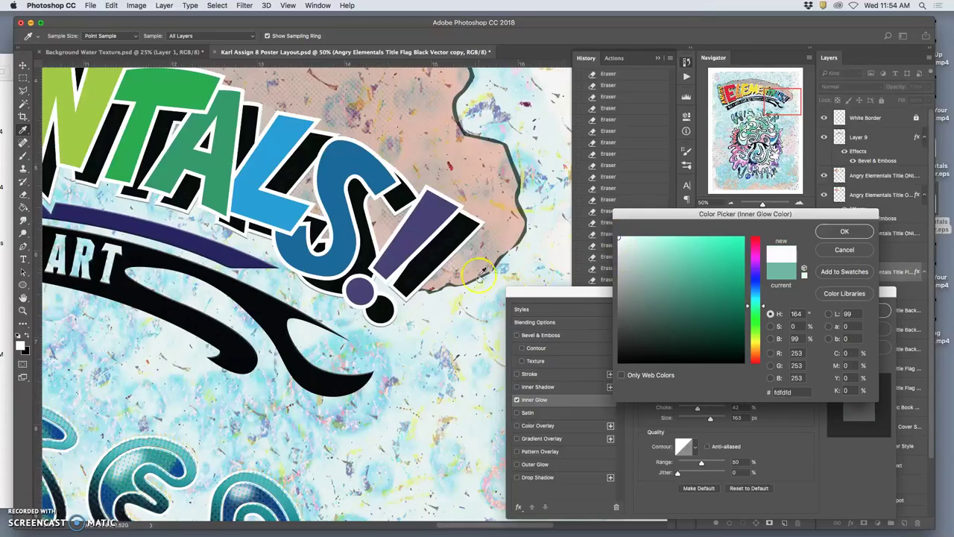
click(838, 231)
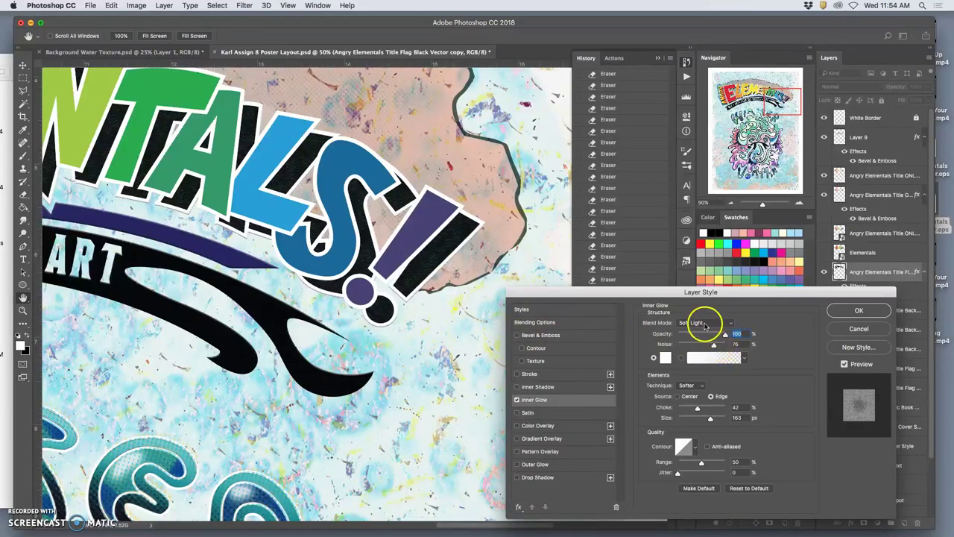
Try Normal, Lighten and Pin Light for the inner glow, then keep Soft Light
click(704, 324)
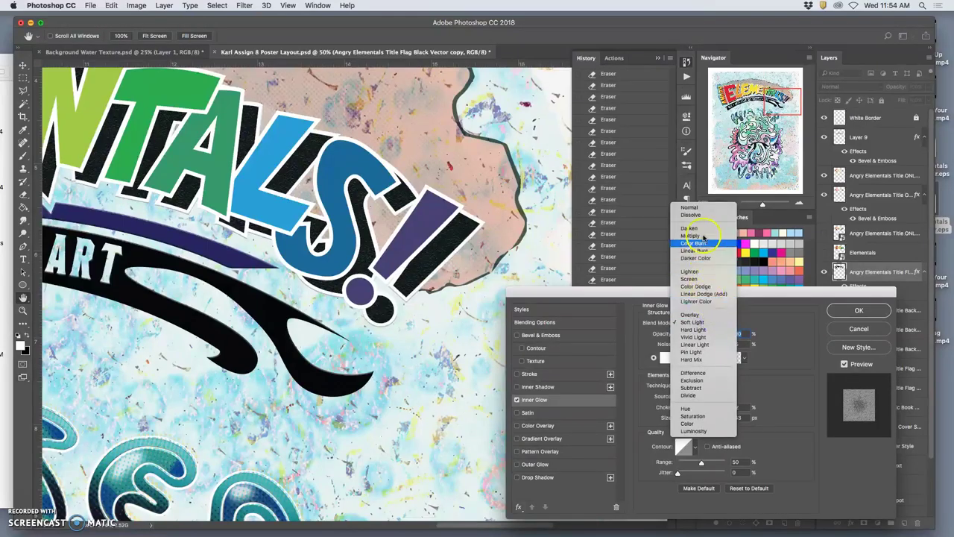
click(690, 208)
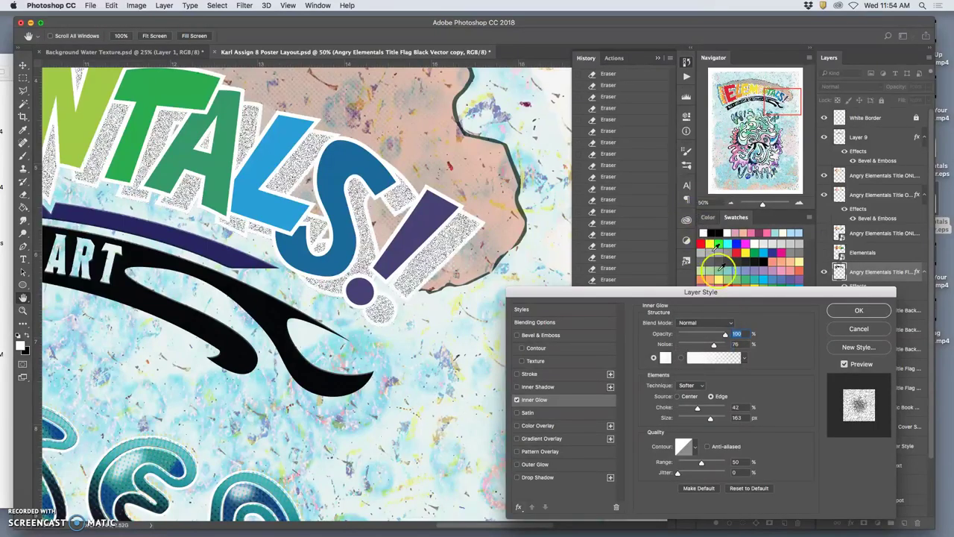
click(730, 324)
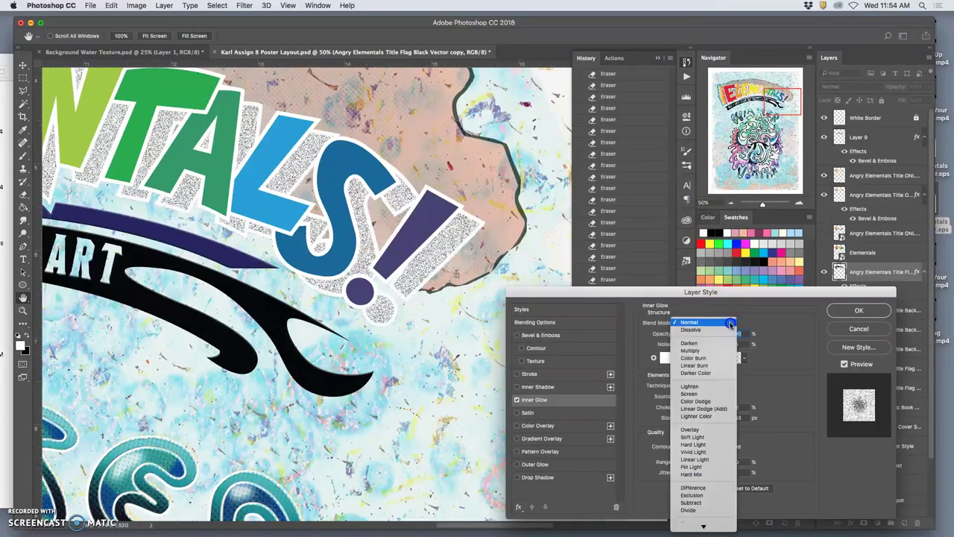
click(689, 386)
click(704, 322)
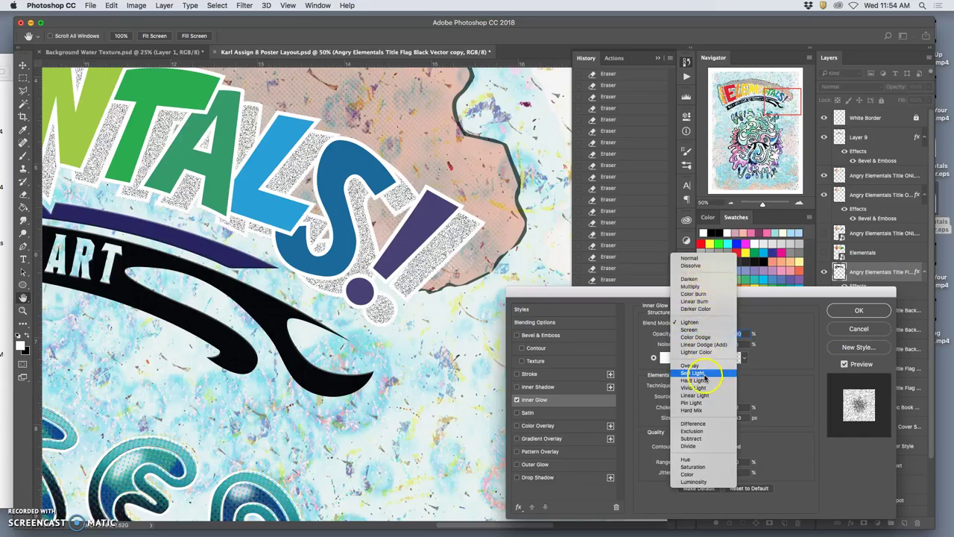
click(700, 404)
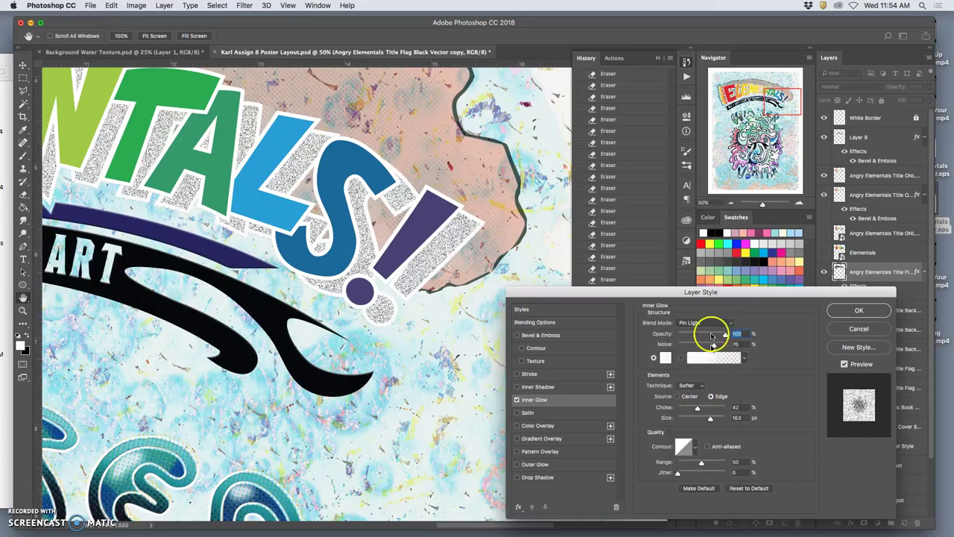
click(706, 323)
click(699, 294)
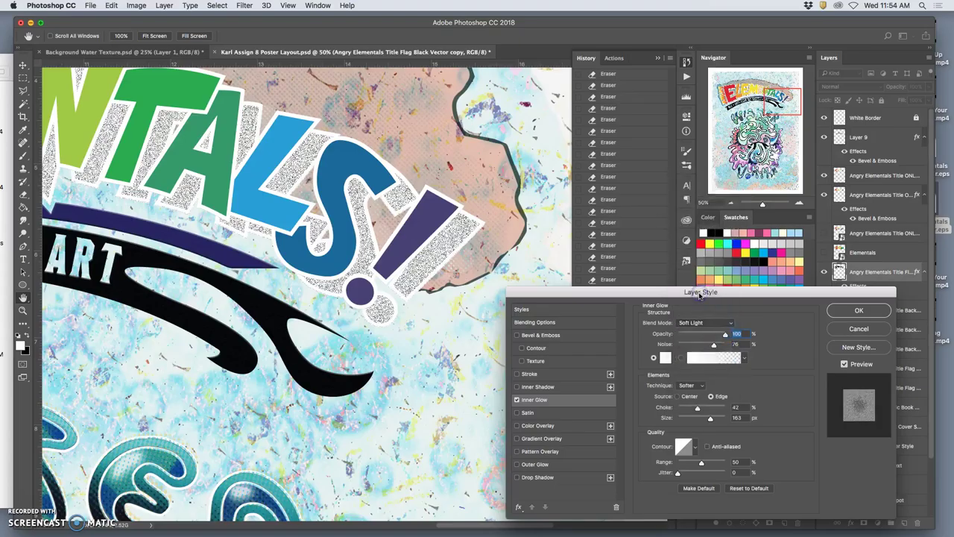
Zoom the canvas to 300% on the title's exclamation-mark dots
key(super+equal)
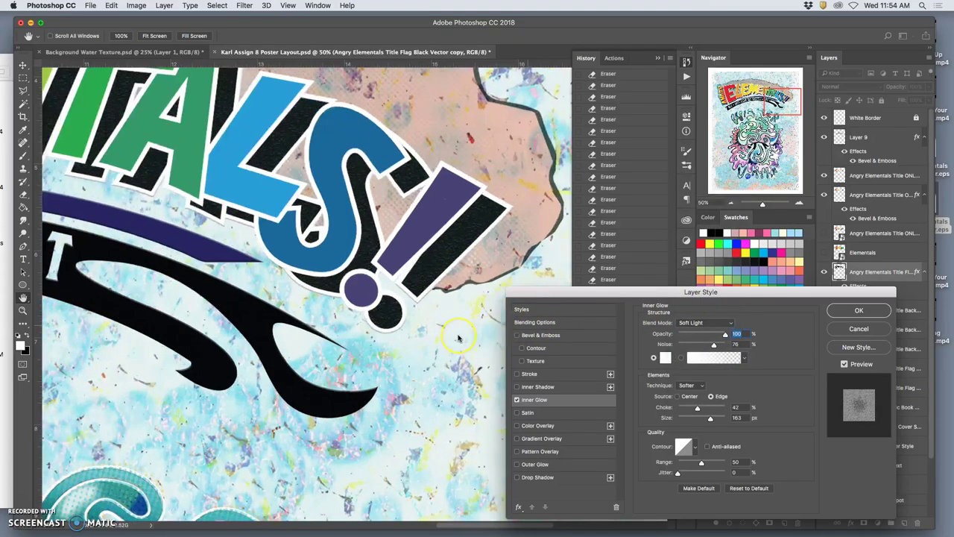
key(super+equal)
key(super+equal)
key(super+equal)
key(super+equal)
scroll(458, 332, down, 1)
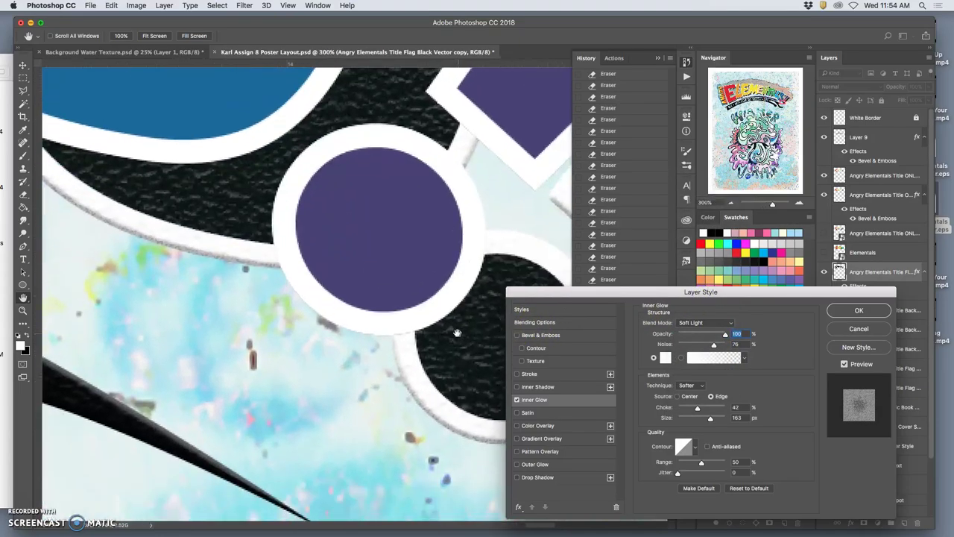
scroll(458, 332, right, 3)
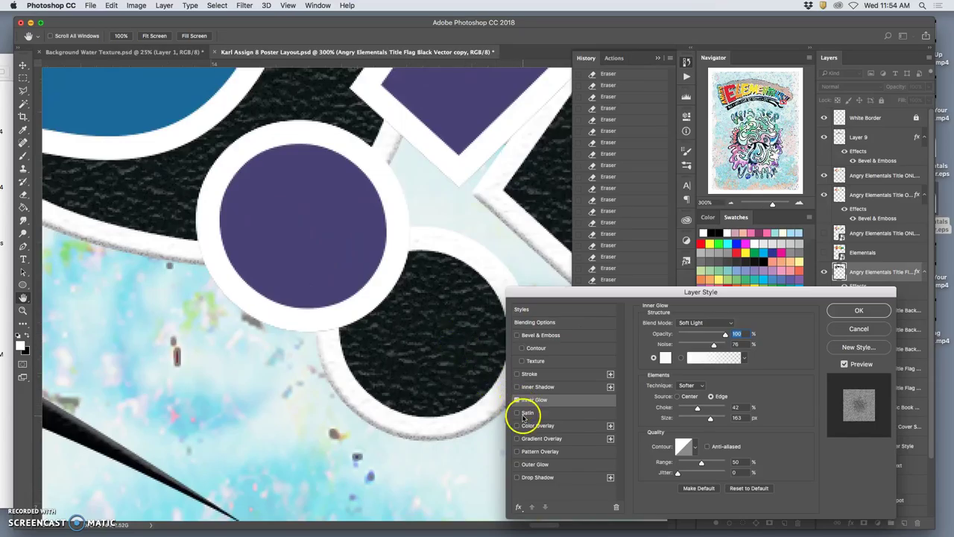
Add a near-white Outer Glow to the flag at 100% opacity with a reduced spread
click(516, 464)
click(535, 464)
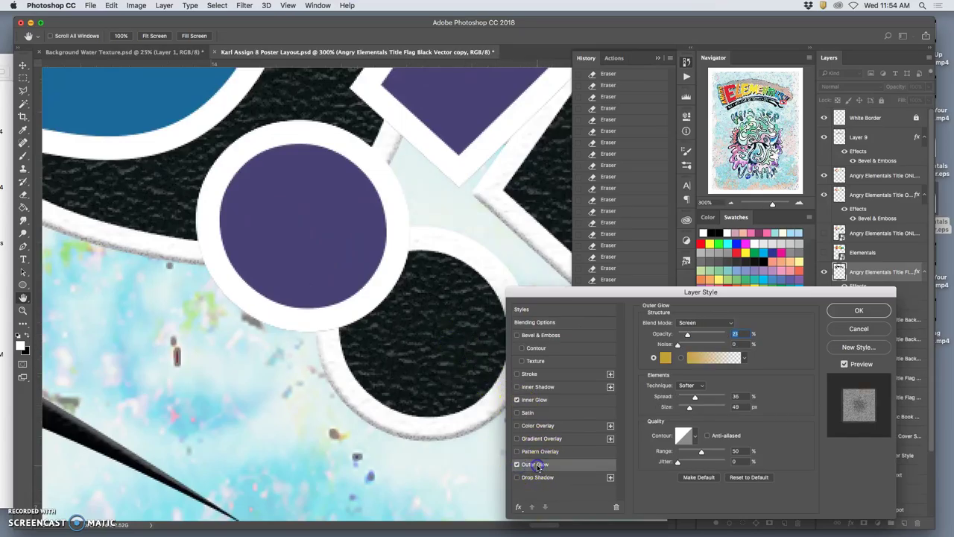
click(653, 358)
click(665, 358)
click(619, 239)
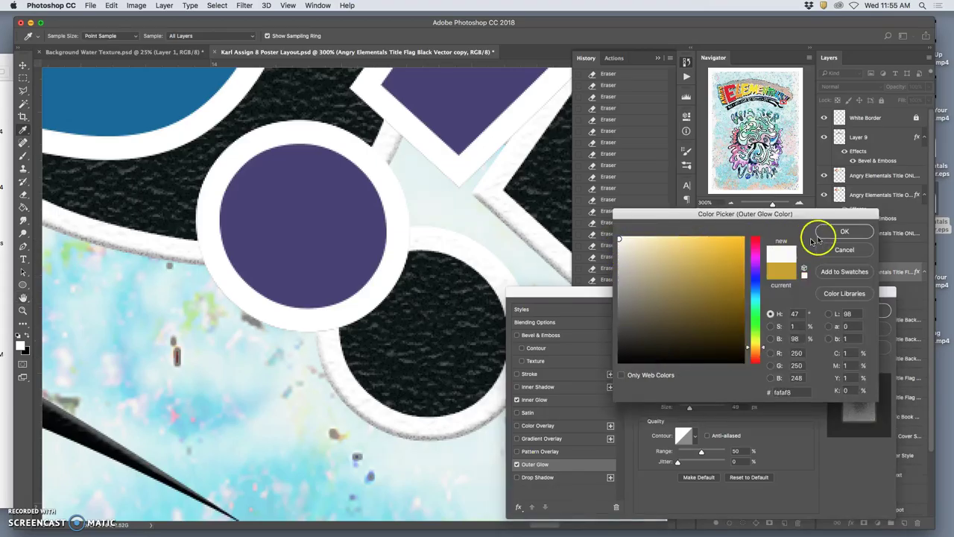
click(842, 233)
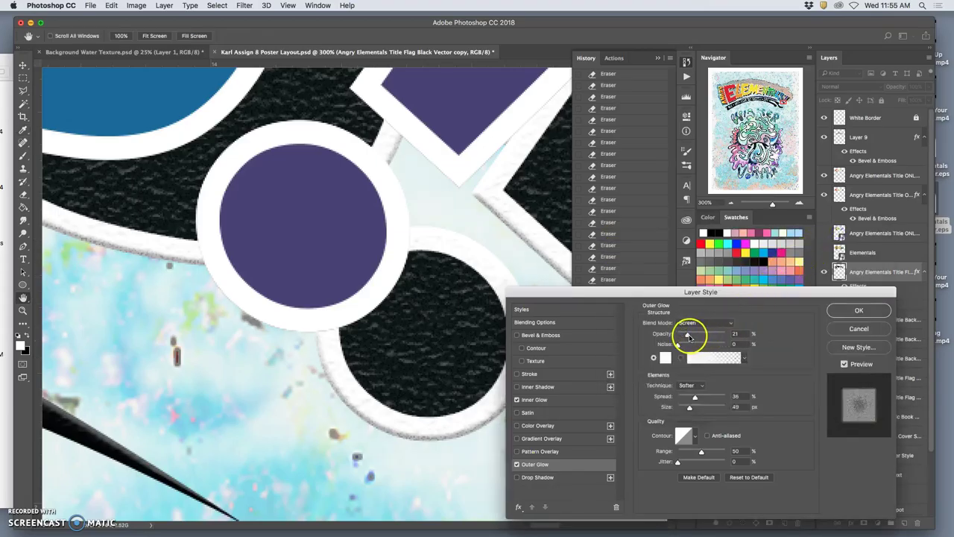
drag(686, 336, 764, 333)
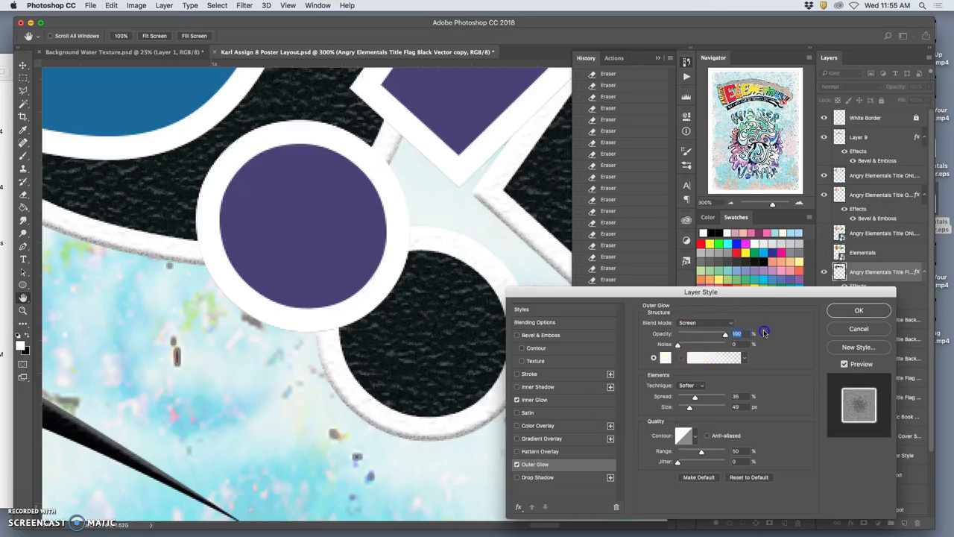
drag(695, 397, 674, 410)
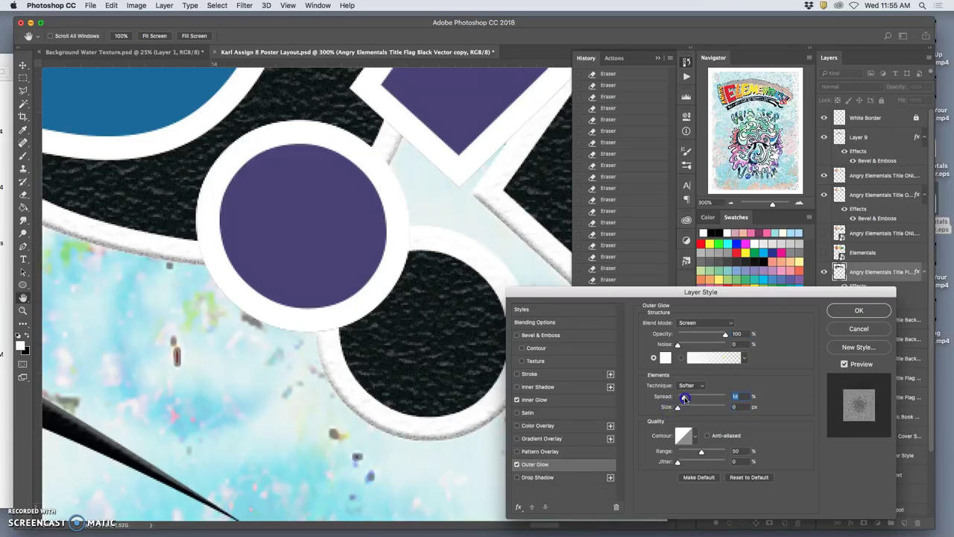
click(832, 329)
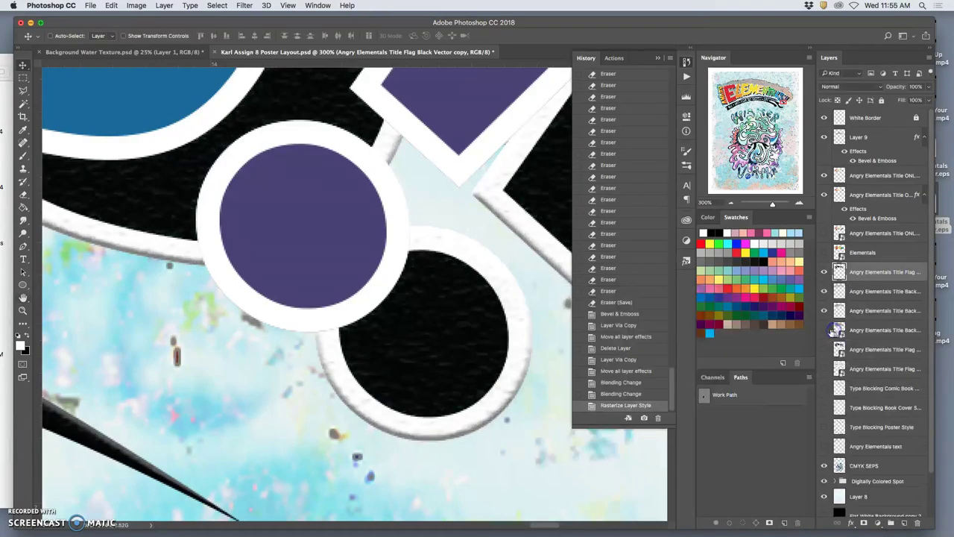
click(835, 280)
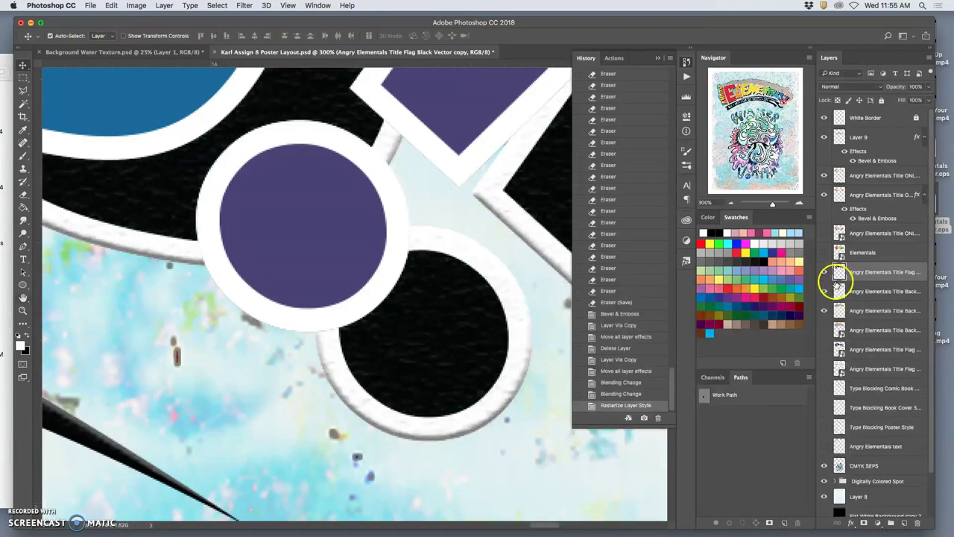
key(super+z)
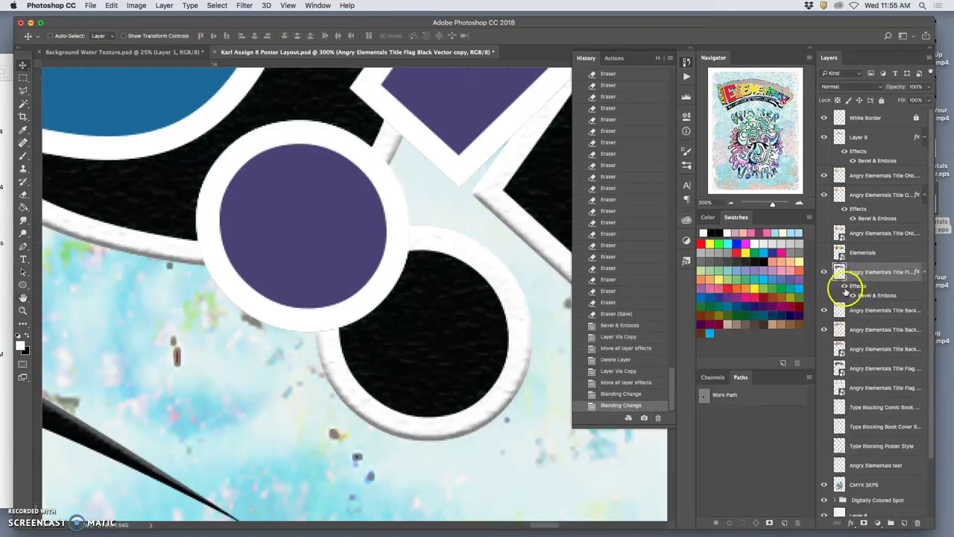
click(617, 390)
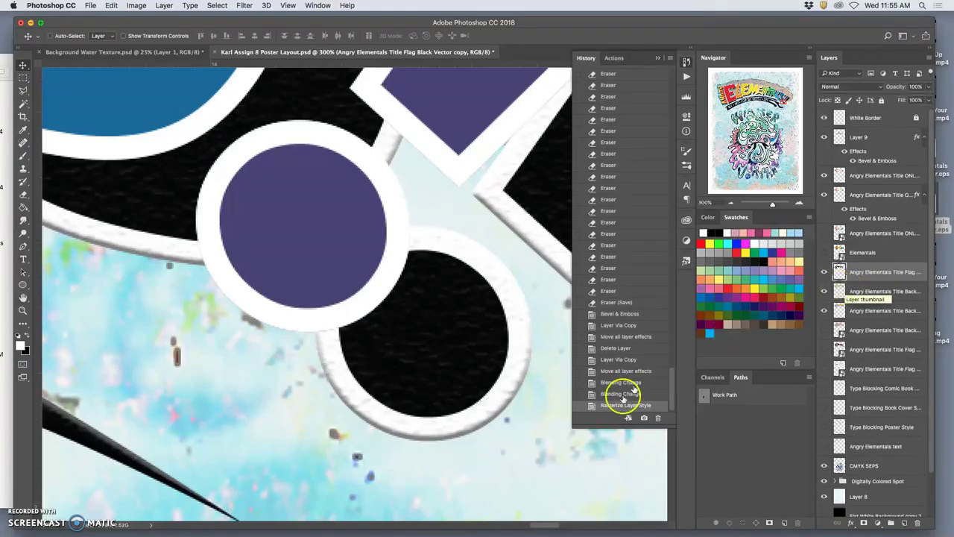
scroll(617, 386, down, 1)
click(617, 384)
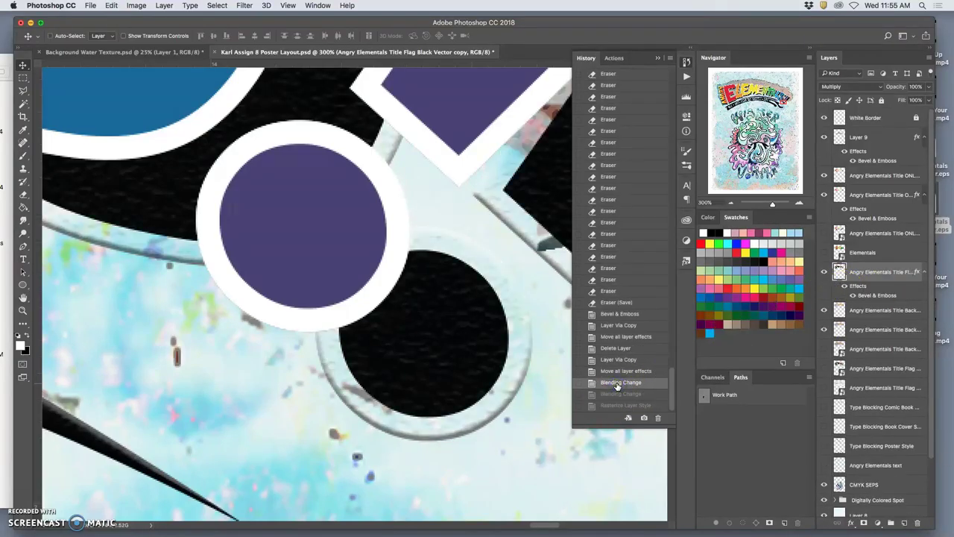
click(616, 393)
click(613, 405)
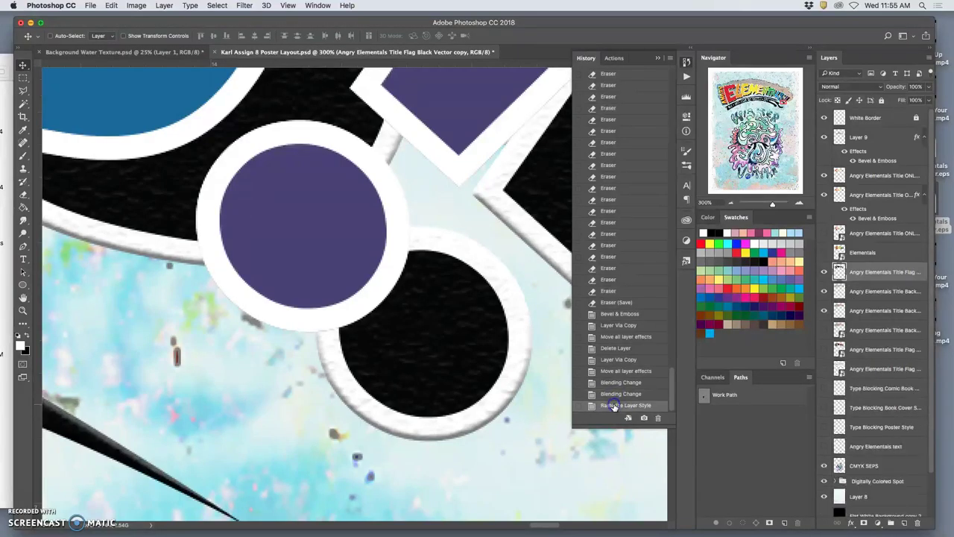
Reopen the flag's layer style and add a near-white Inner Shadow in Lighten mode
double_click(859, 279)
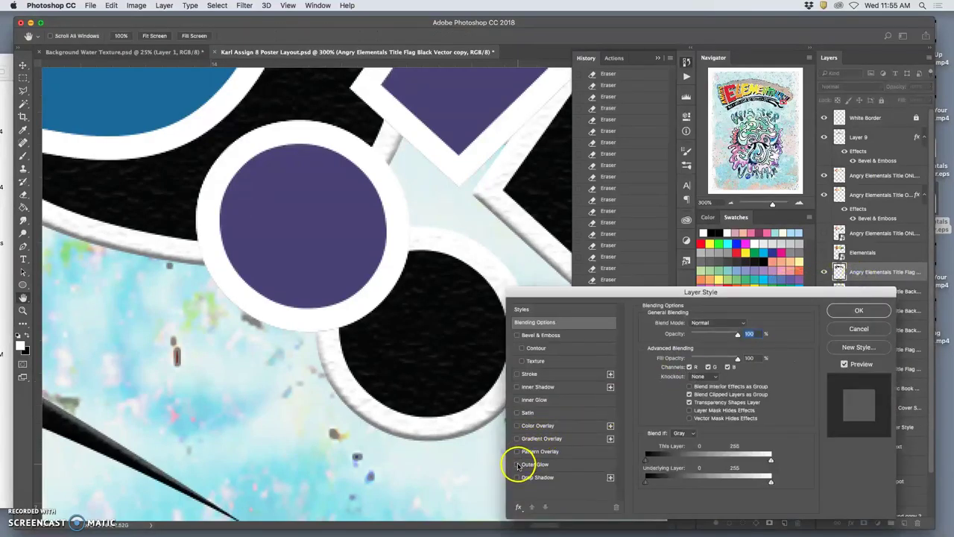
click(516, 386)
click(532, 387)
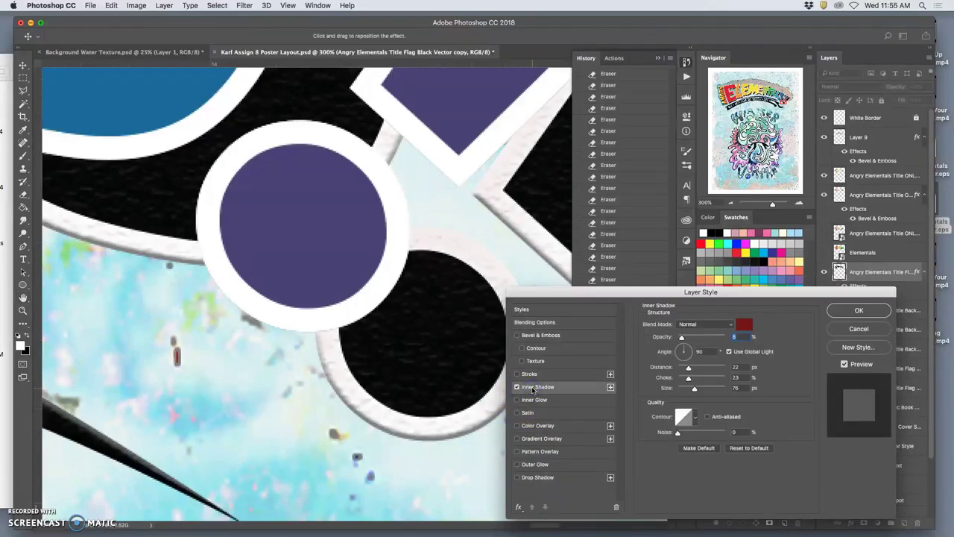
click(687, 368)
click(740, 324)
click(620, 237)
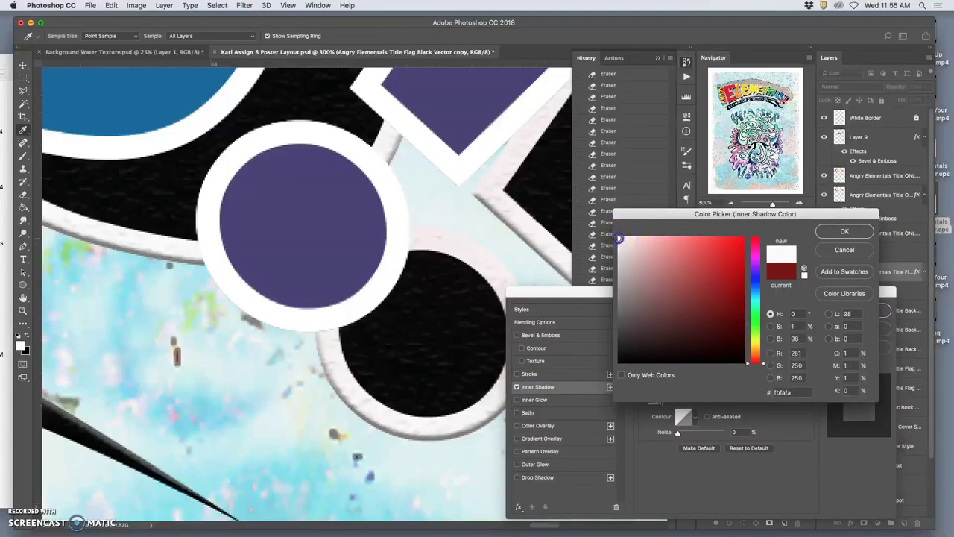
click(821, 233)
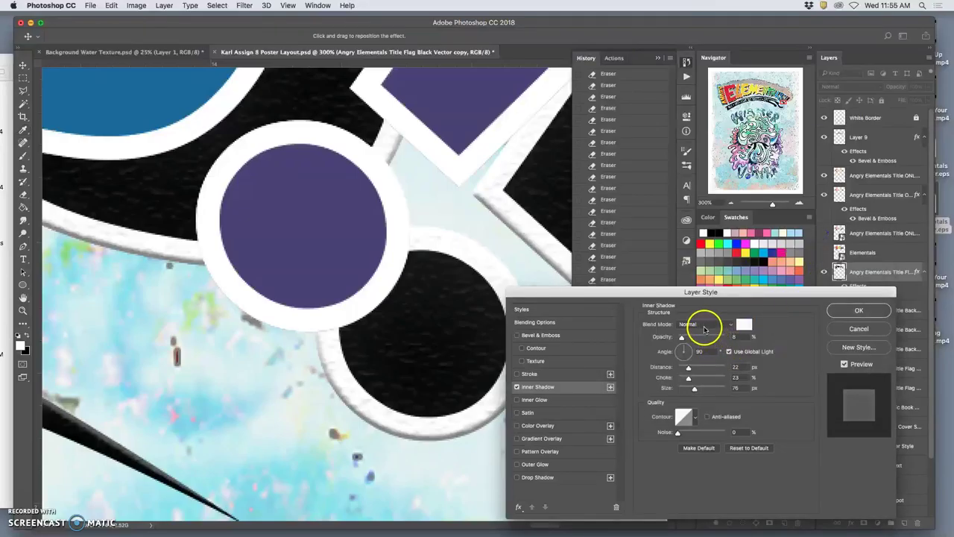
click(702, 325)
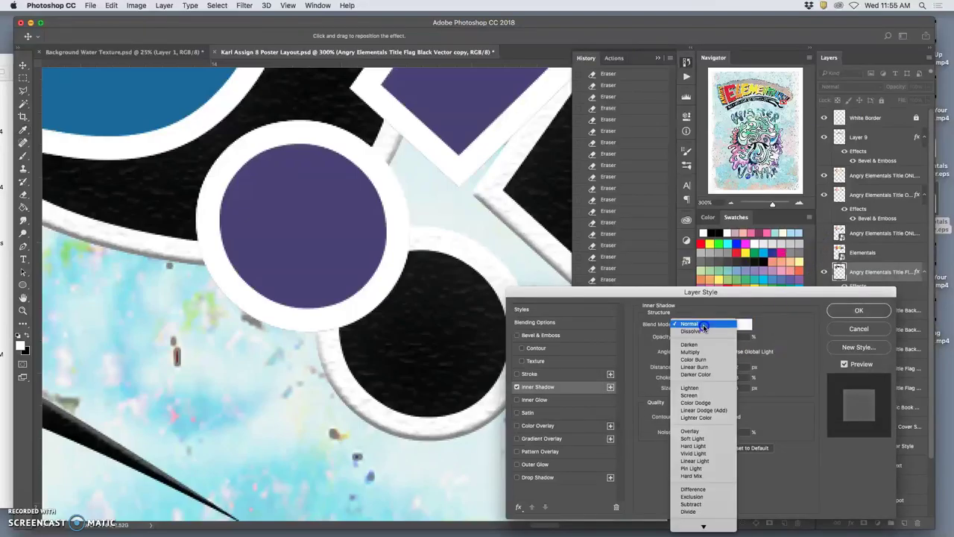
click(694, 389)
Set the inner shadow to 76% opacity, distance 10, choke 4 and size 35
drag(681, 336, 713, 337)
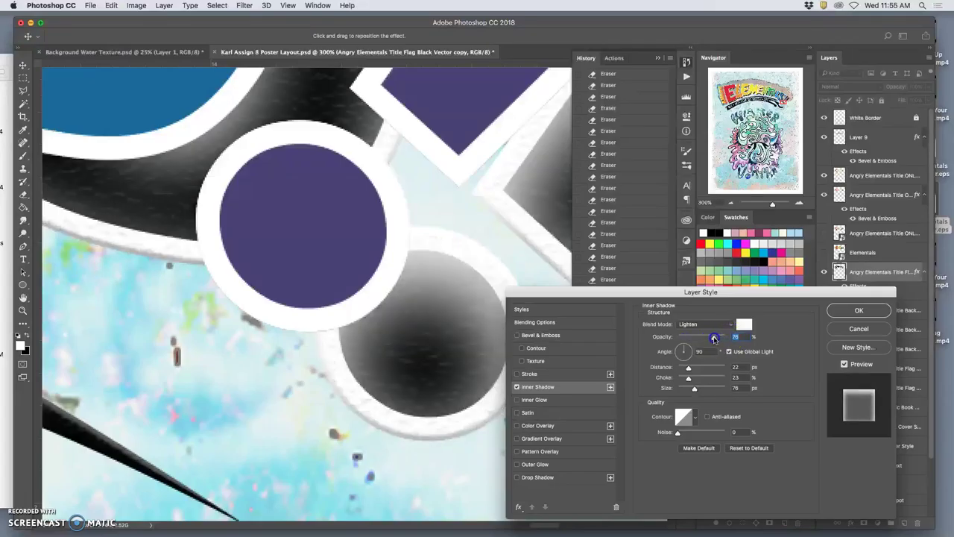
drag(694, 388, 675, 391)
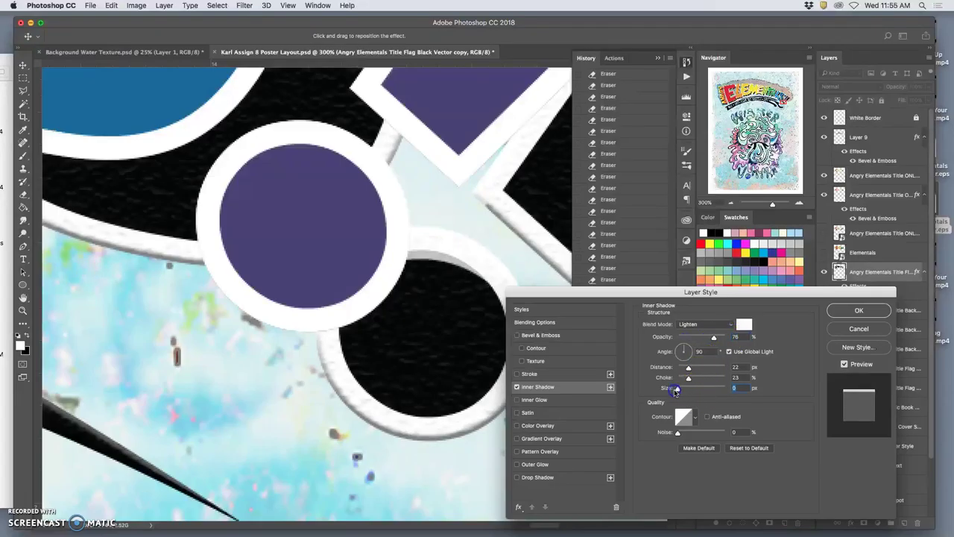
drag(681, 348, 687, 390)
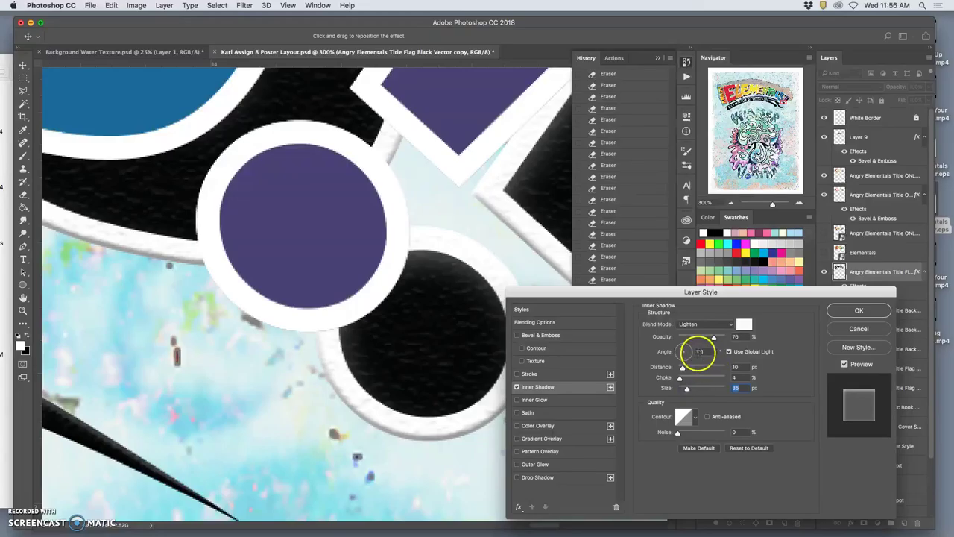
Add a pure white Inner Glow to the flag and raise its opacity to 81%
click(541, 402)
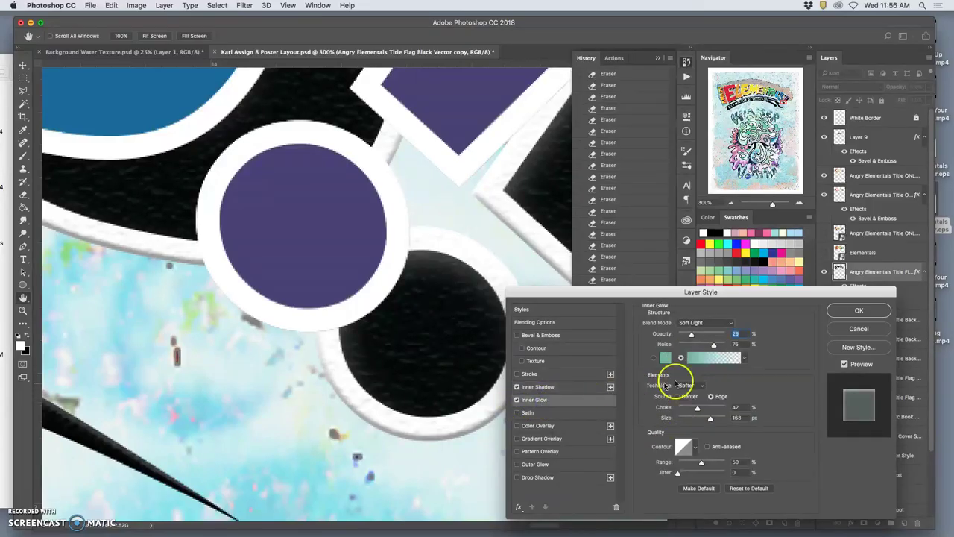
click(658, 359)
click(662, 358)
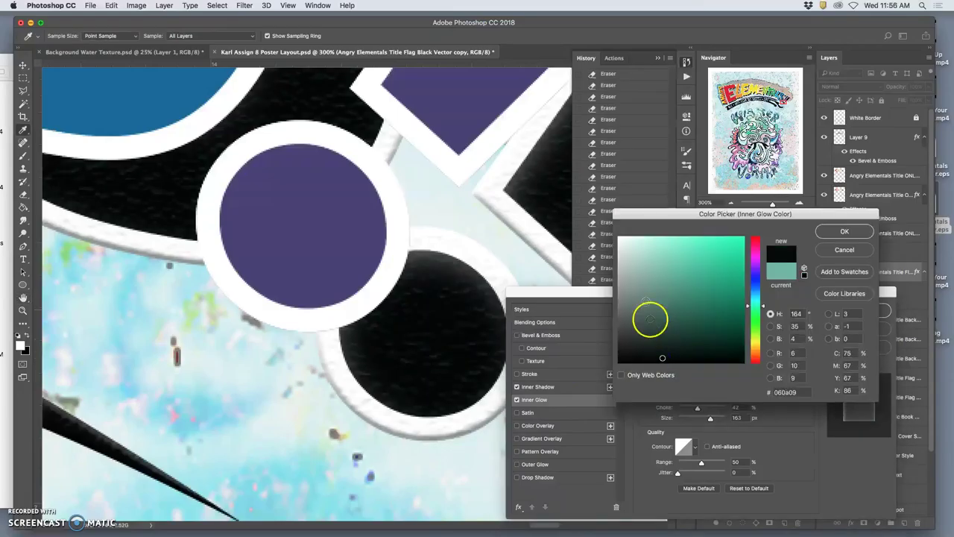
click(619, 237)
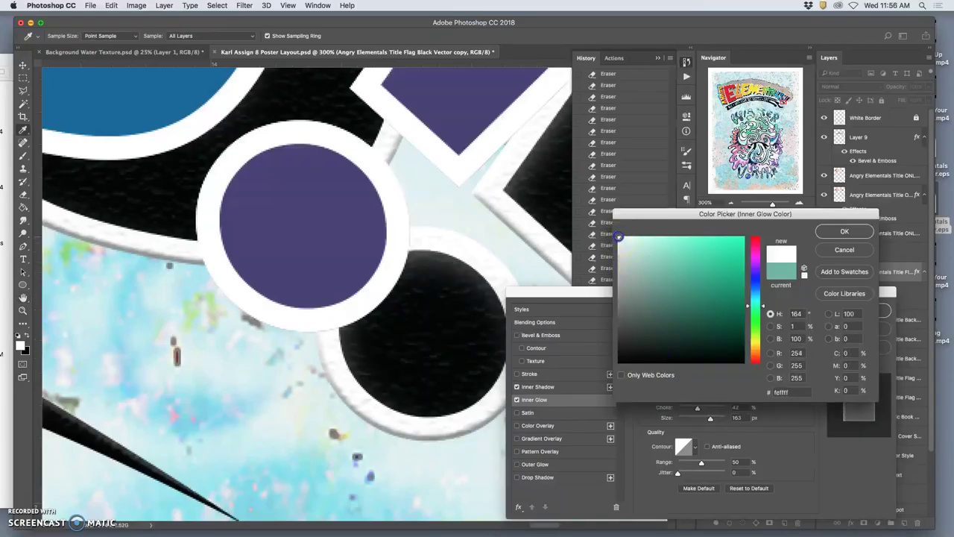
click(842, 231)
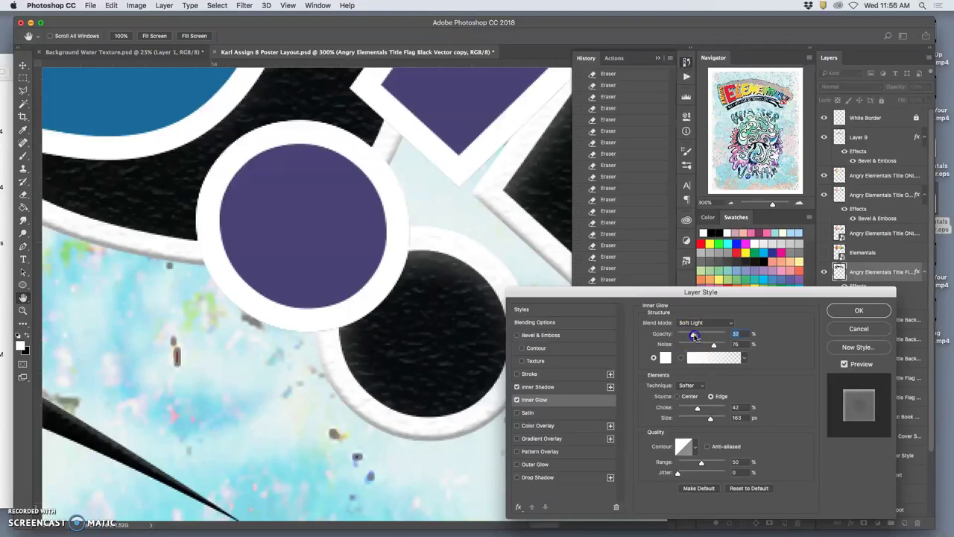
drag(693, 336, 716, 336)
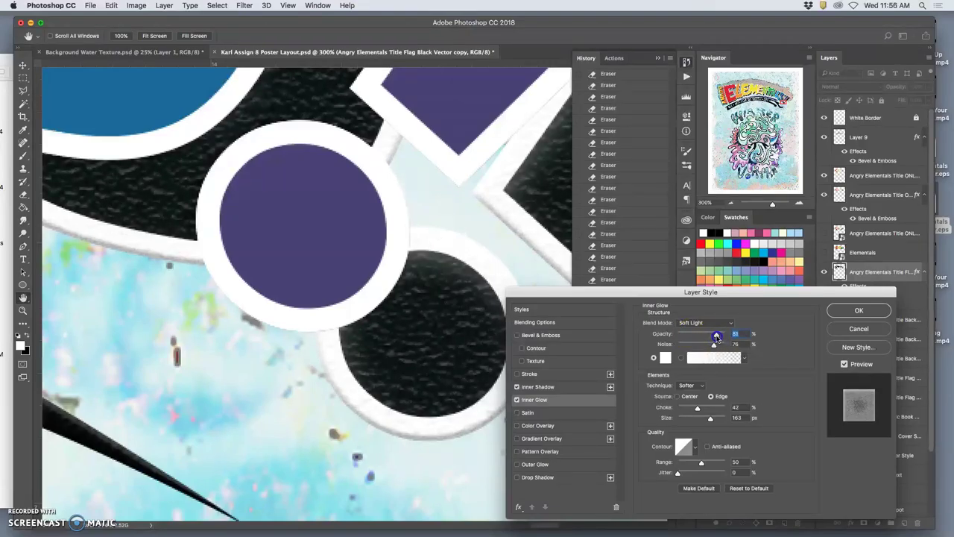
Zoom out to review the whole ELEMENTALS title and apply the shadow and glow effects
key(super+minus)
key(super+minus)
key(super+minus)
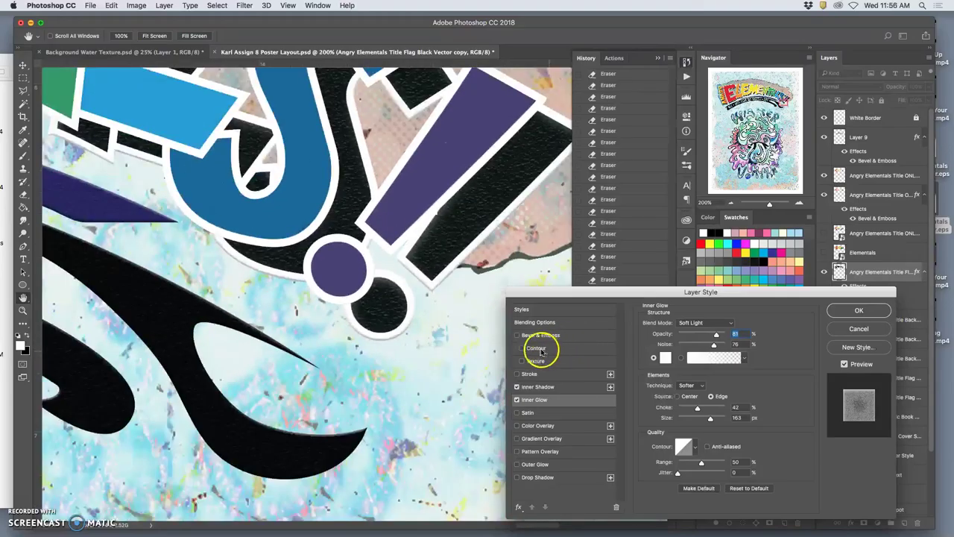
scroll(453, 337, left, 10)
scroll(453, 338, up, 5)
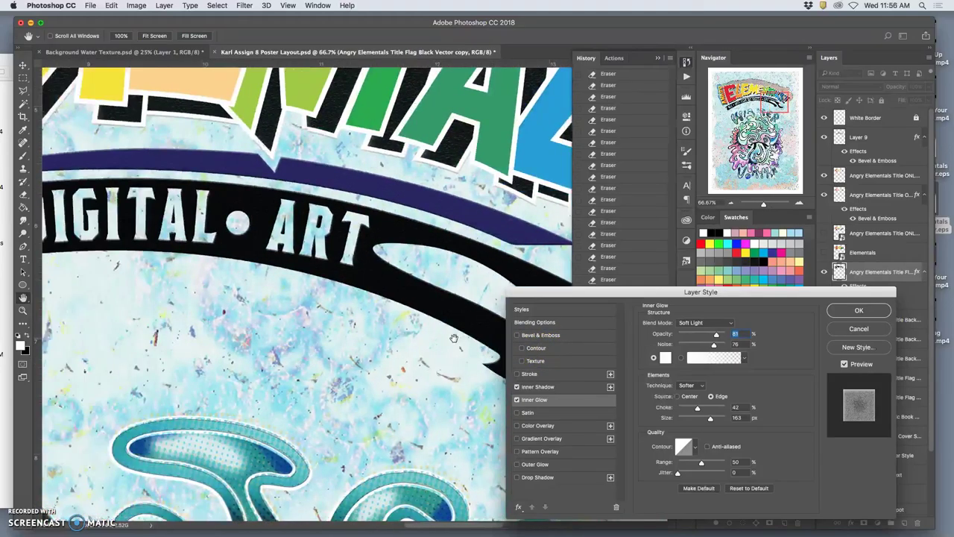
key(super+minus)
key(super+minus)
key(super+minus)
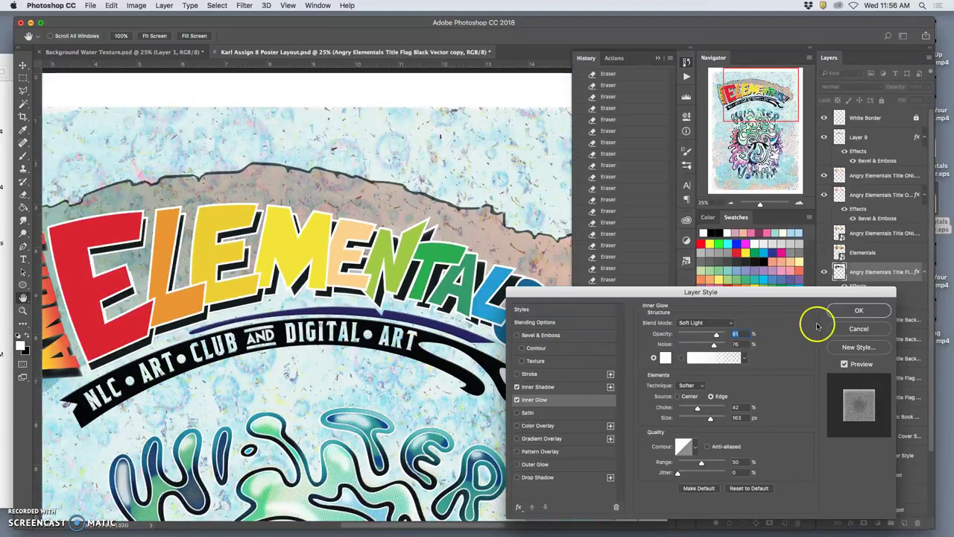
click(849, 308)
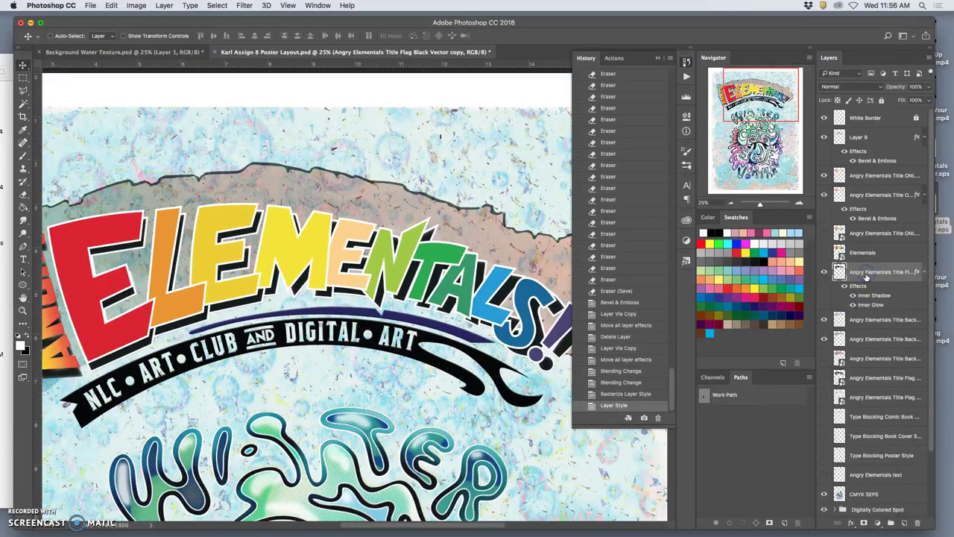
Duplicate the title flag layer and move its Inner Shadow and Inner Glow effects onto Layer 9
key(super+j)
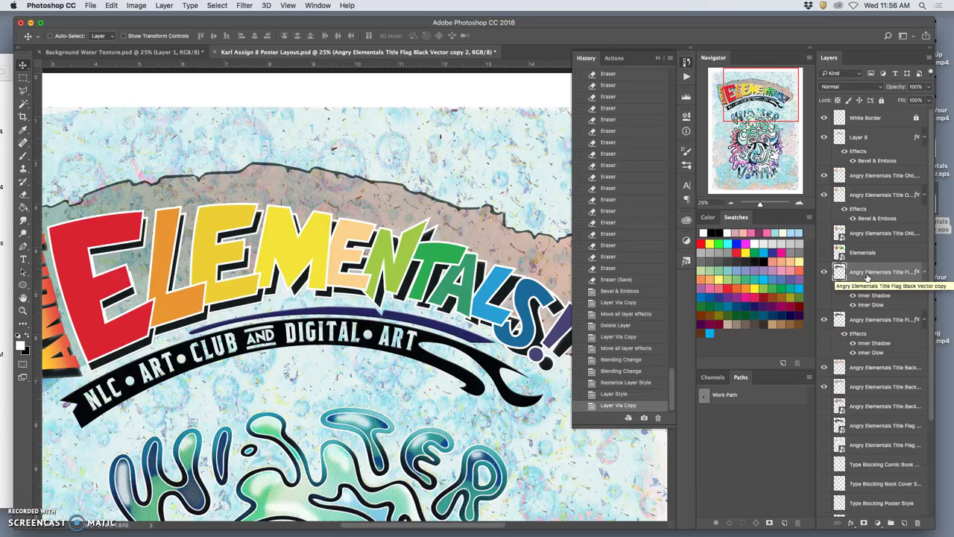
drag(867, 278, 867, 216)
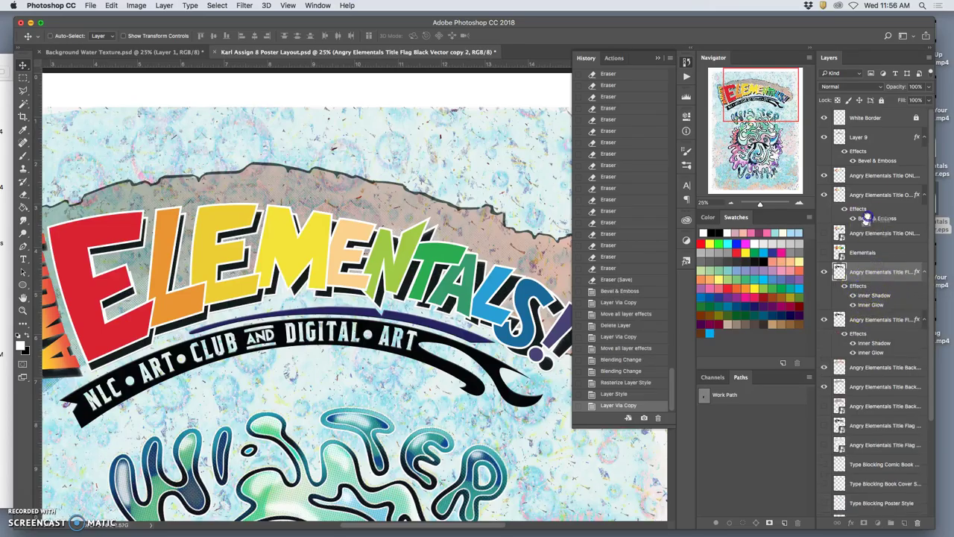
drag(854, 149, 855, 149)
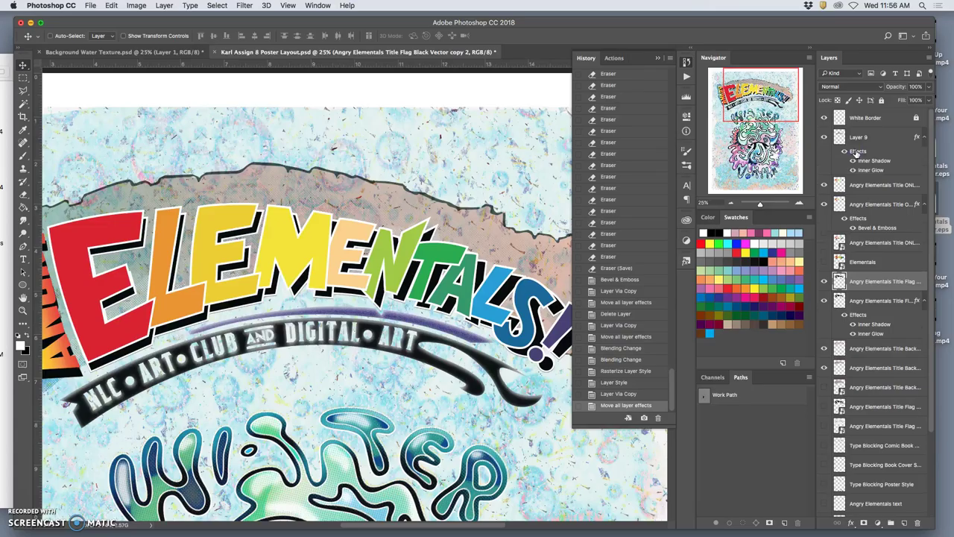
Switch off Layer 9's effects, leaving Inner Shadow and Inner Glow hidden
click(844, 151)
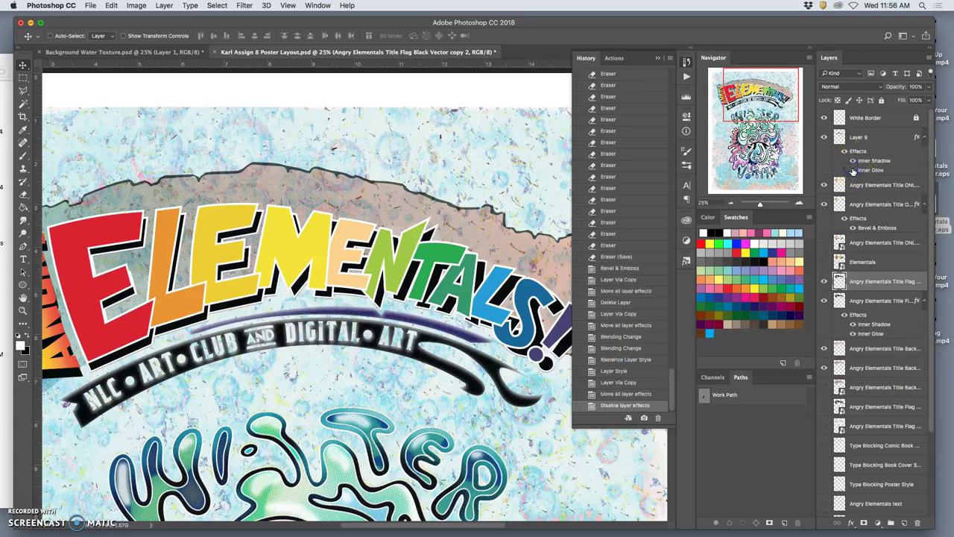
click(853, 161)
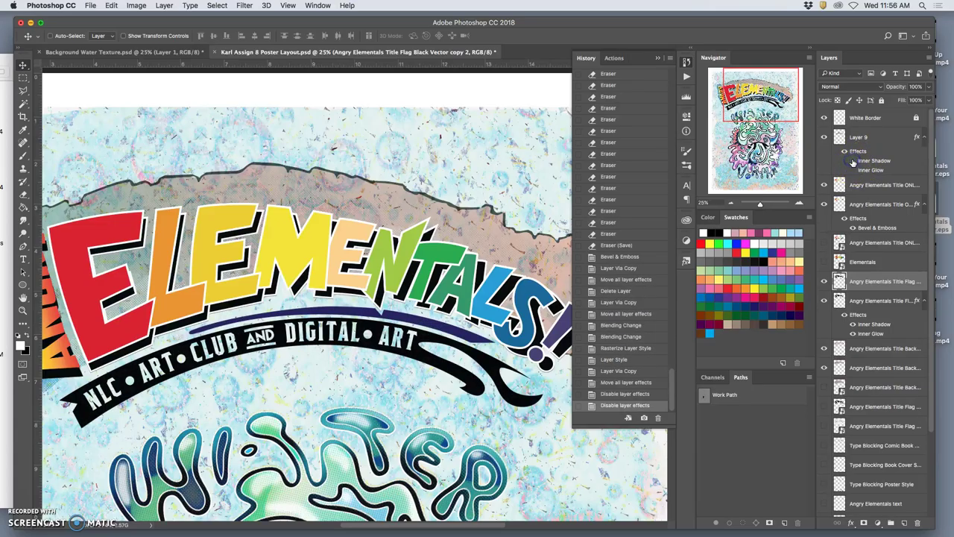
click(852, 160)
click(853, 170)
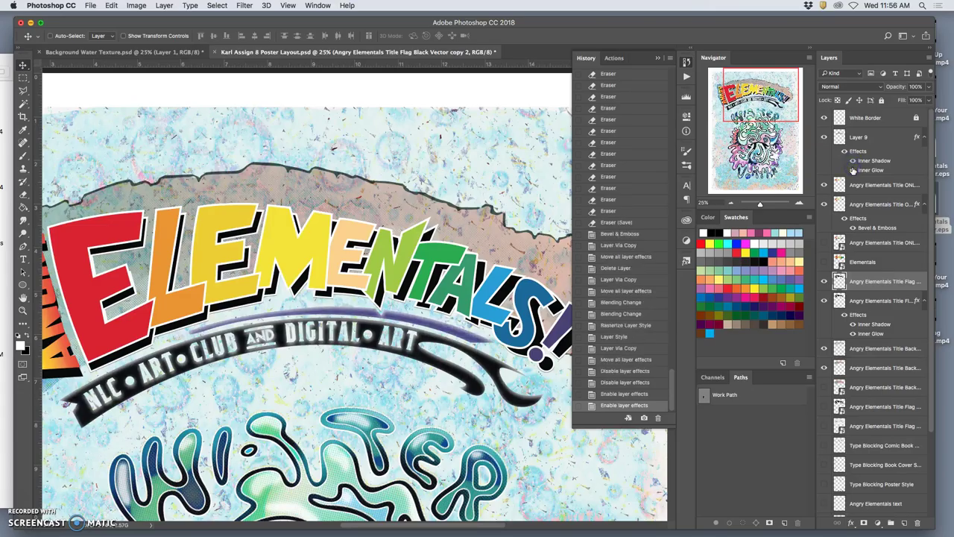
click(853, 170)
click(853, 161)
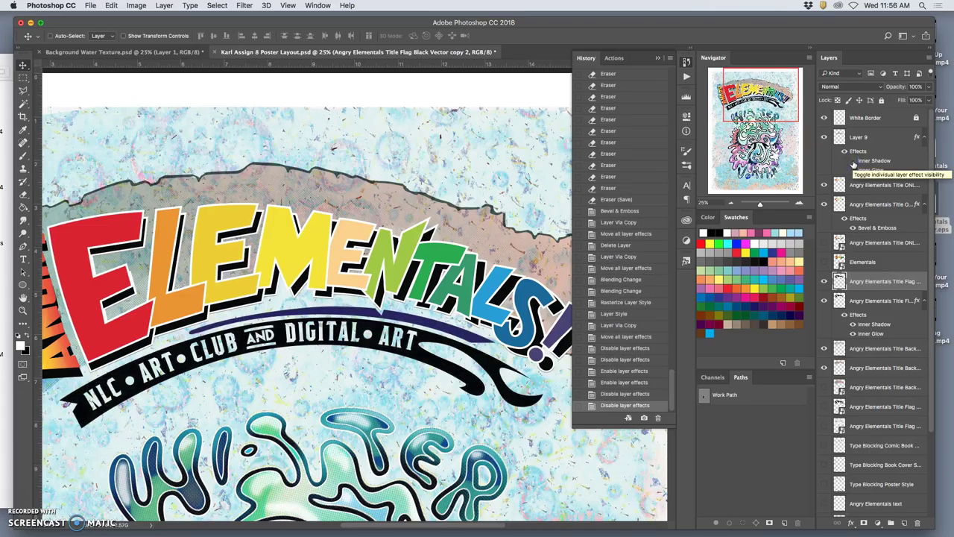
Give Layer 9 a Bevel & Emboss with Contour and Texture, then zoom in on the banner
double_click(855, 151)
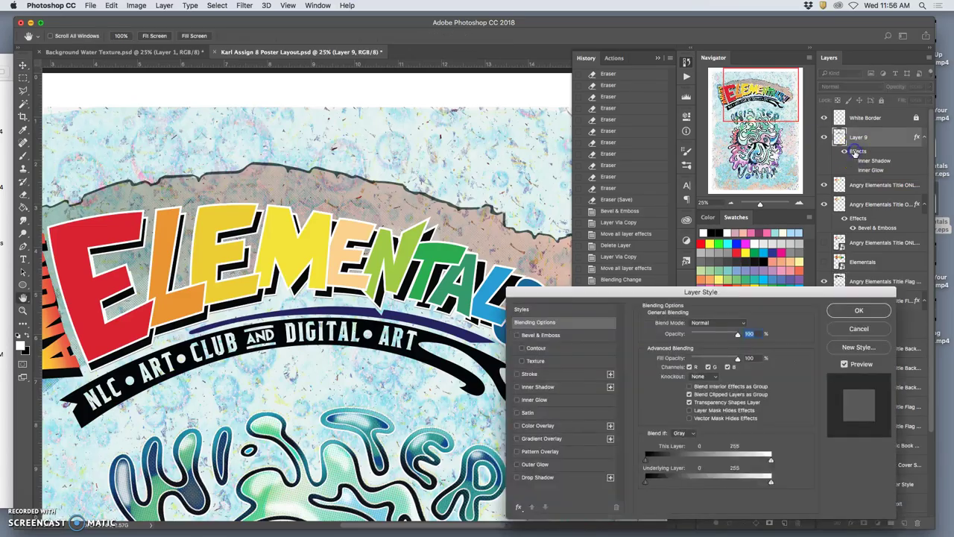
click(517, 336)
click(522, 348)
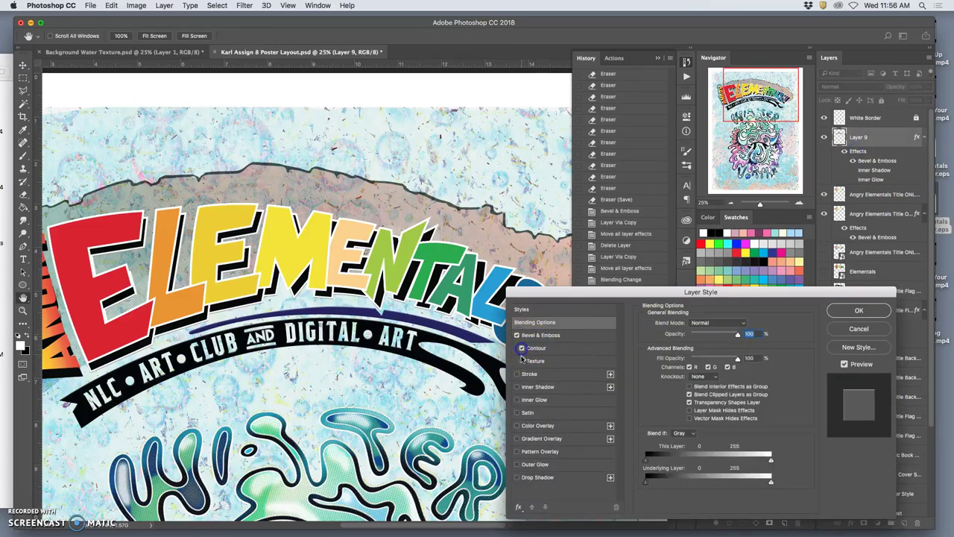
click(522, 360)
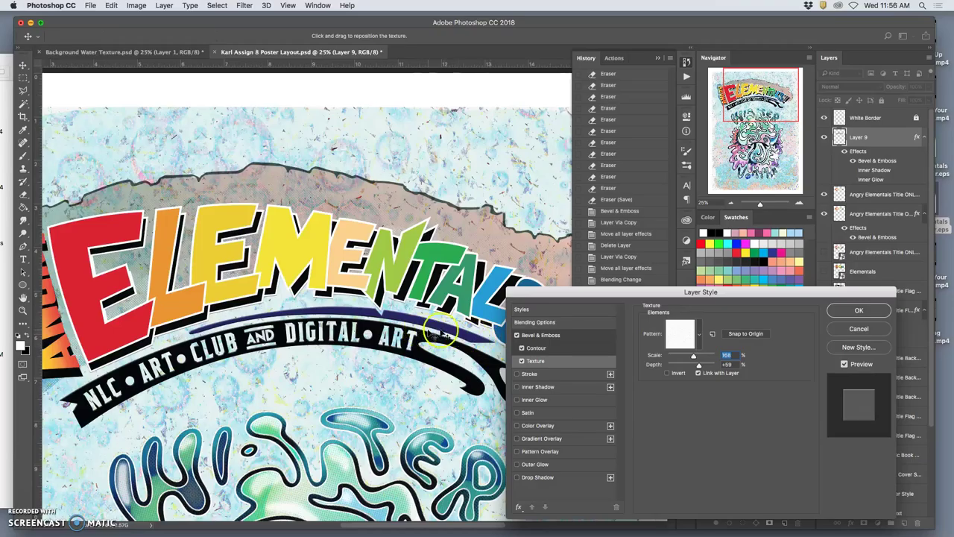
click(859, 310)
key(super+equal)
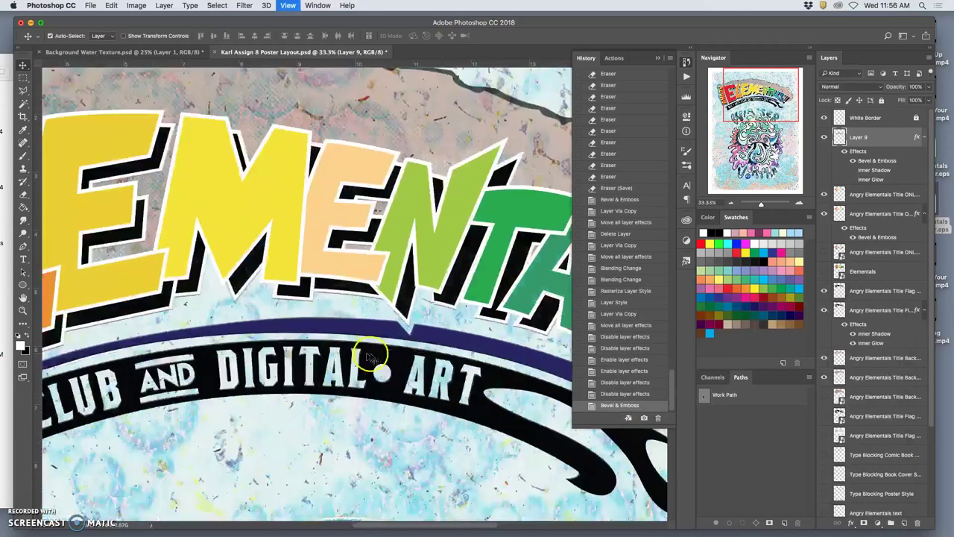
key(super+equal)
key(super+equal)
Rasterize Layer 9's layer style so its effects become pixels
scroll(385, 357, down, 5)
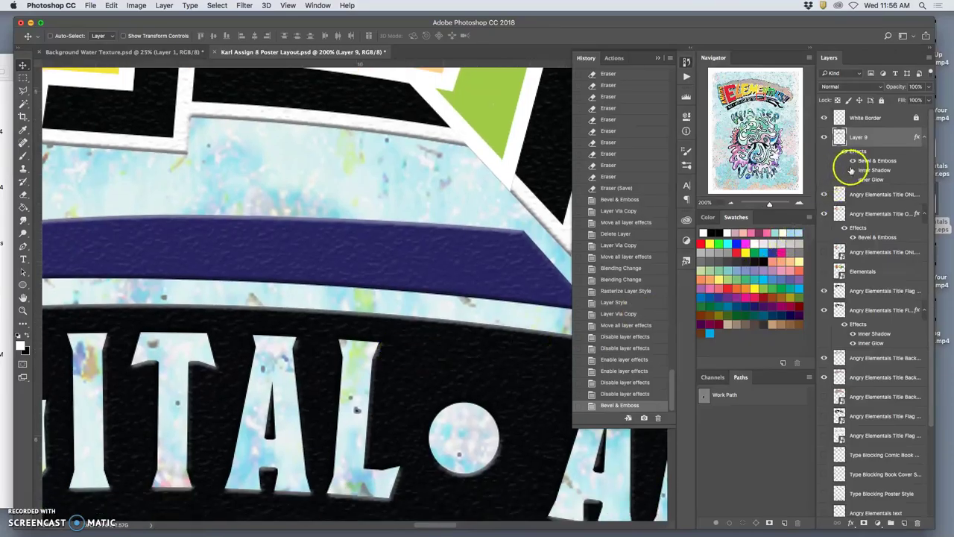
click(853, 170)
click(852, 170)
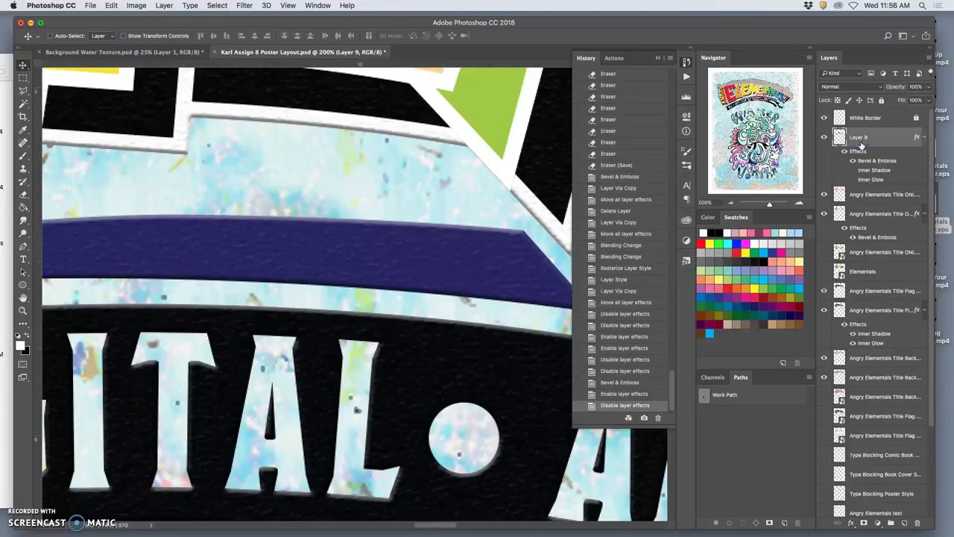
right_click(864, 146)
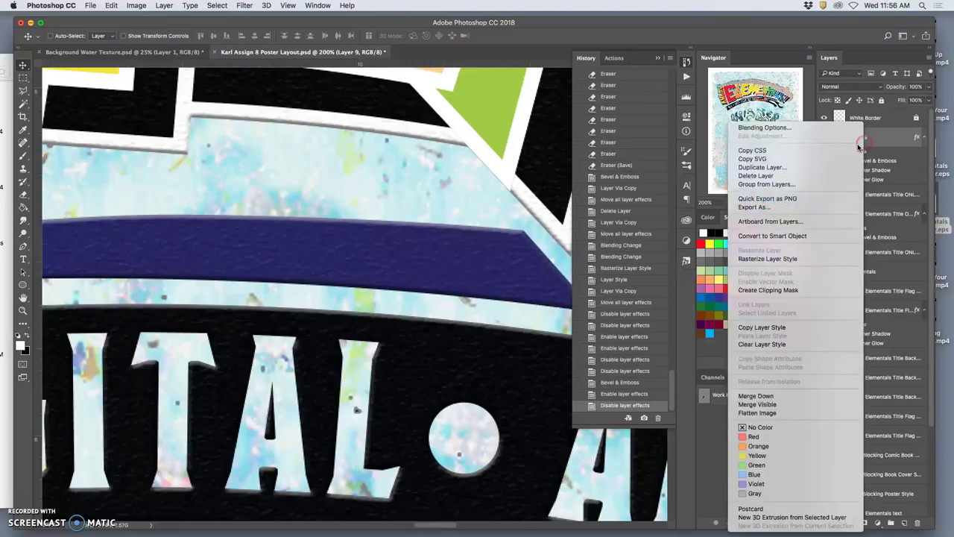
click(764, 258)
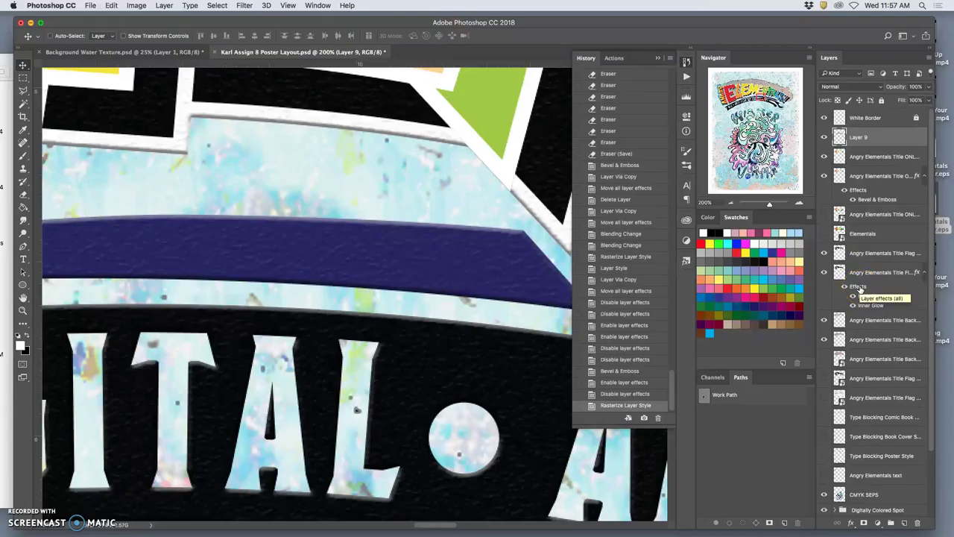
Duplicate the title flag layer and move its Inner Shadow and Inner Glow onto Layer 9
click(861, 273)
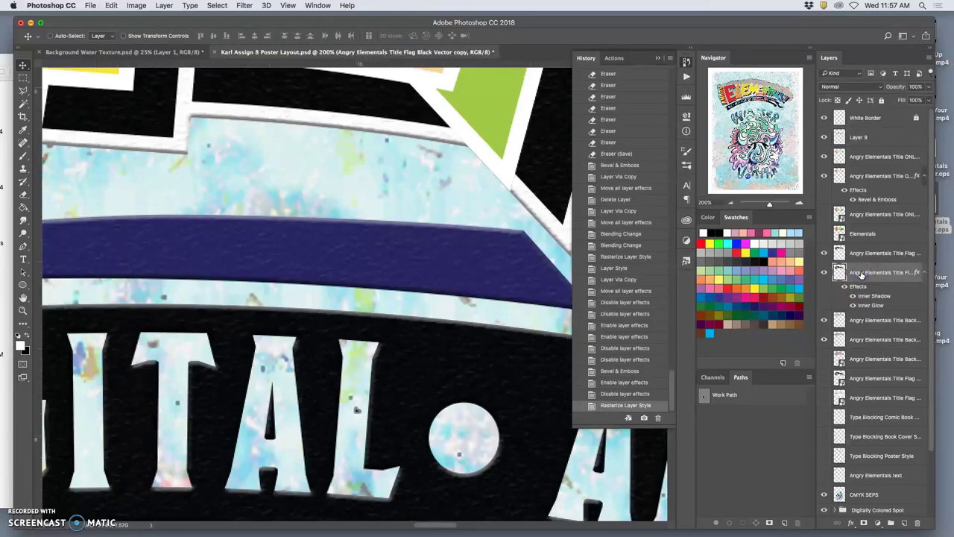
key(super+j)
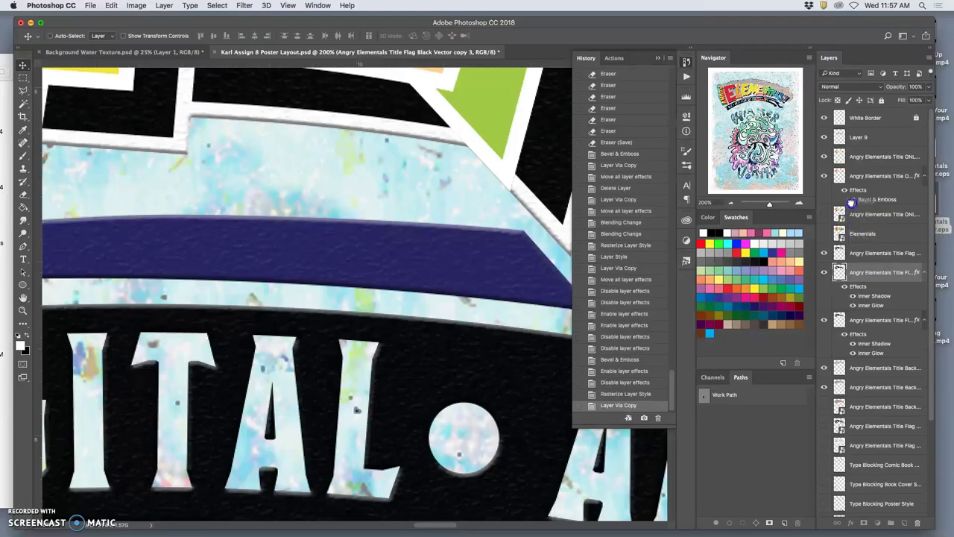
drag(850, 139, 852, 138)
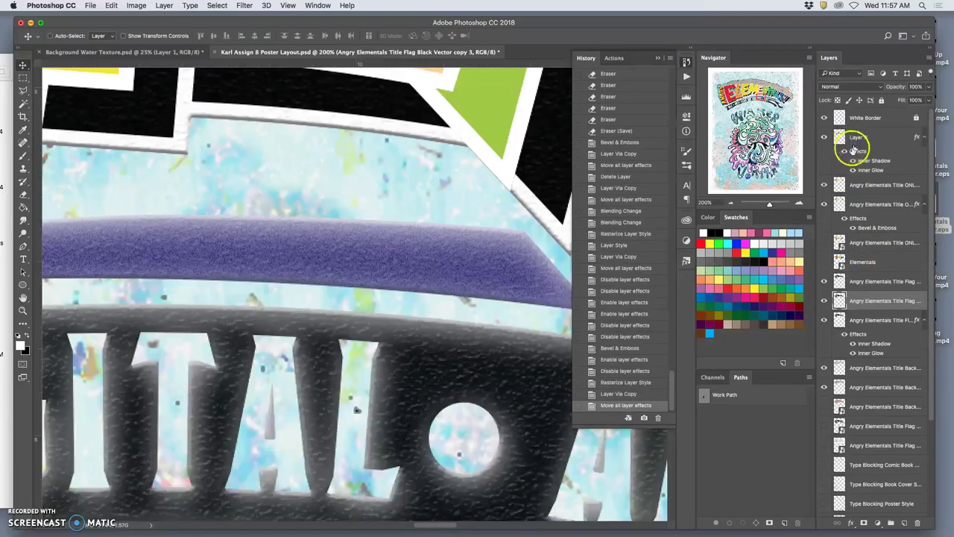
Keep only Layer 9's Soft Light Inner Glow (81% opacity, 163 px) on, with Inner Shadow off
click(852, 171)
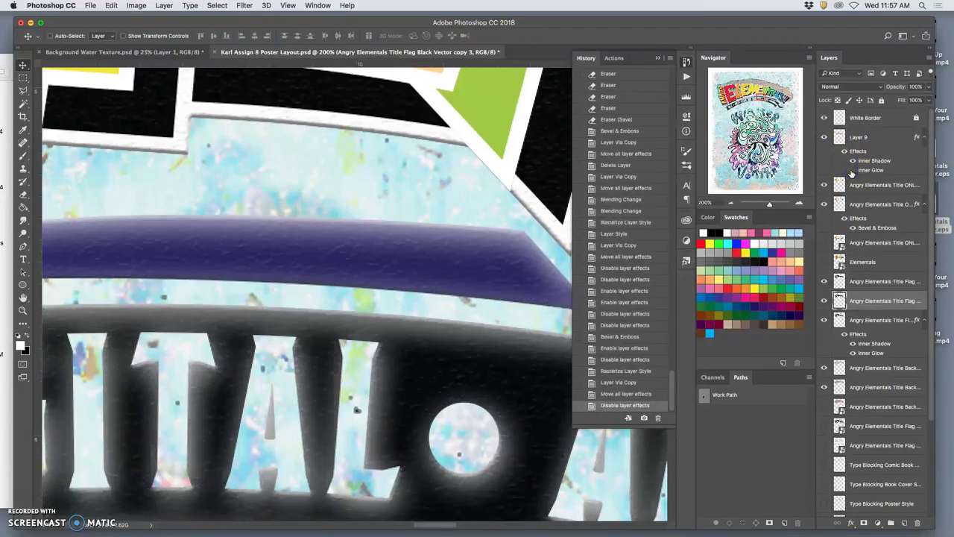
click(852, 162)
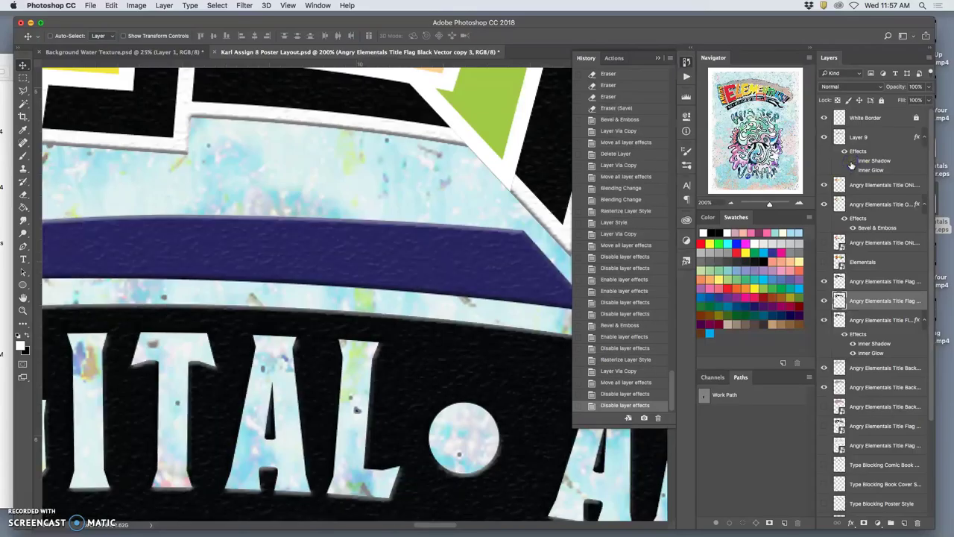
click(852, 170)
click(852, 170)
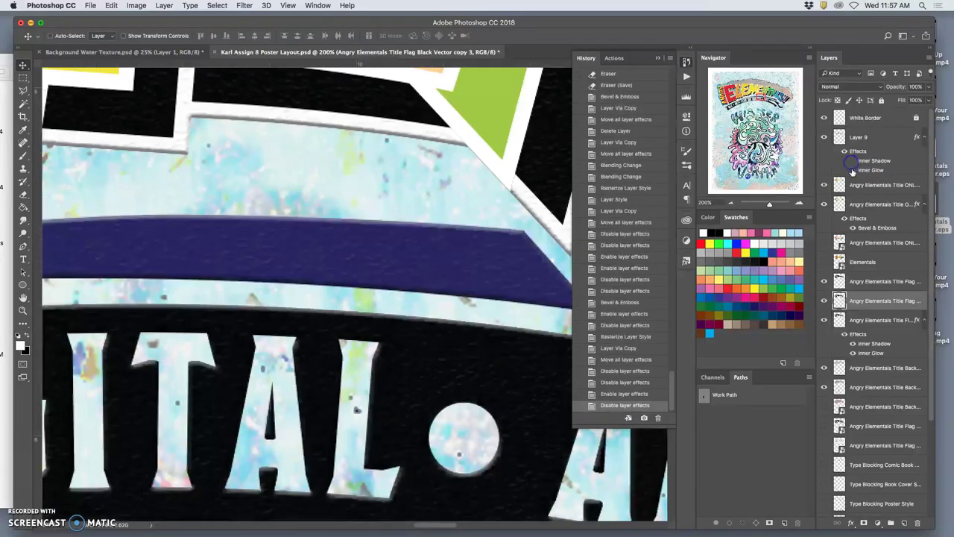
click(852, 170)
double_click(869, 169)
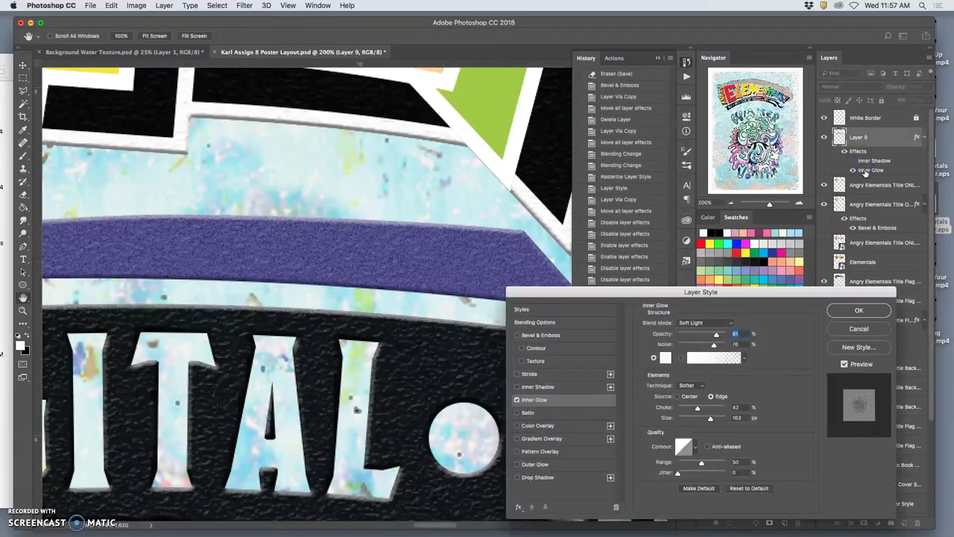
click(853, 311)
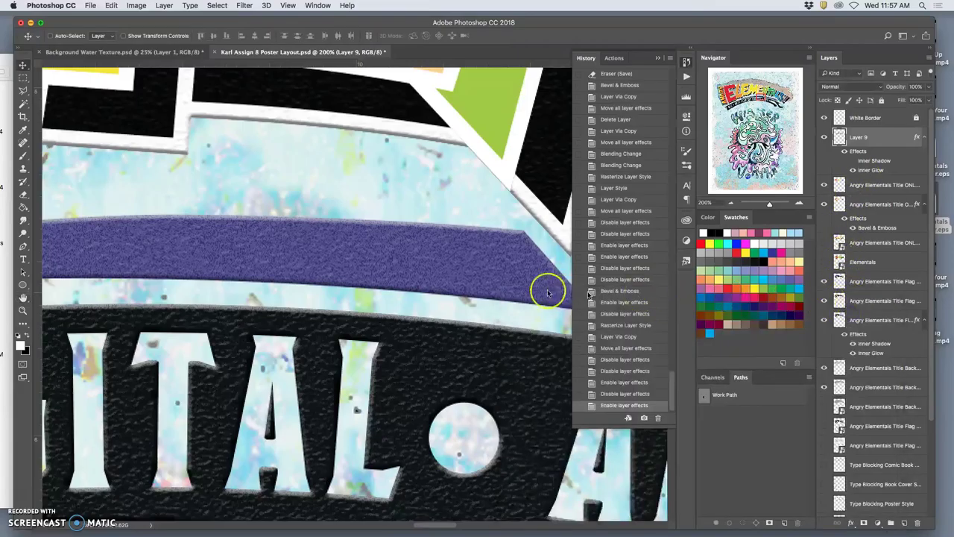
Delete the leftover title flag copy layers and hide the remaining title flag layer
scroll(509, 292, down, 5)
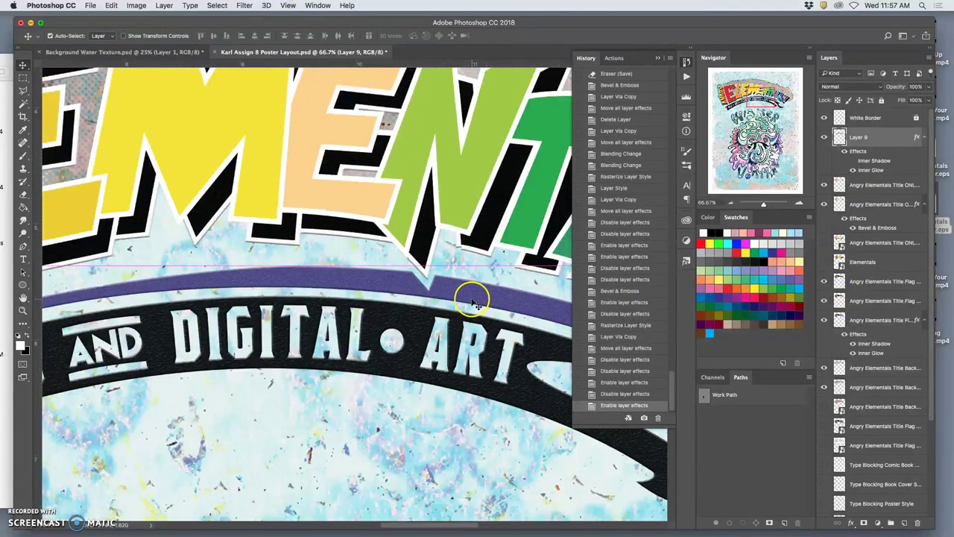
scroll(472, 302, down, 3)
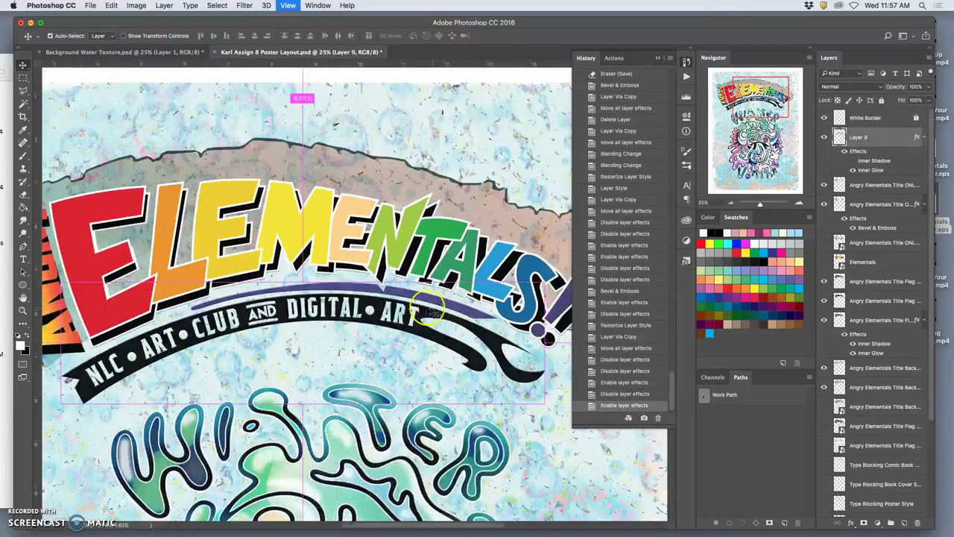
scroll(419, 313, down, 2)
scroll(426, 328, down, 1)
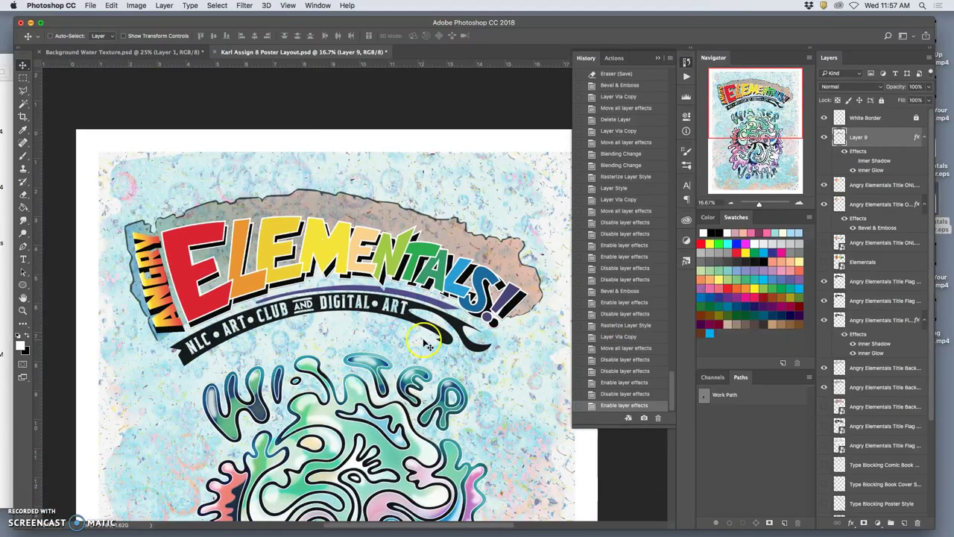
click(863, 284)
key(Delete)
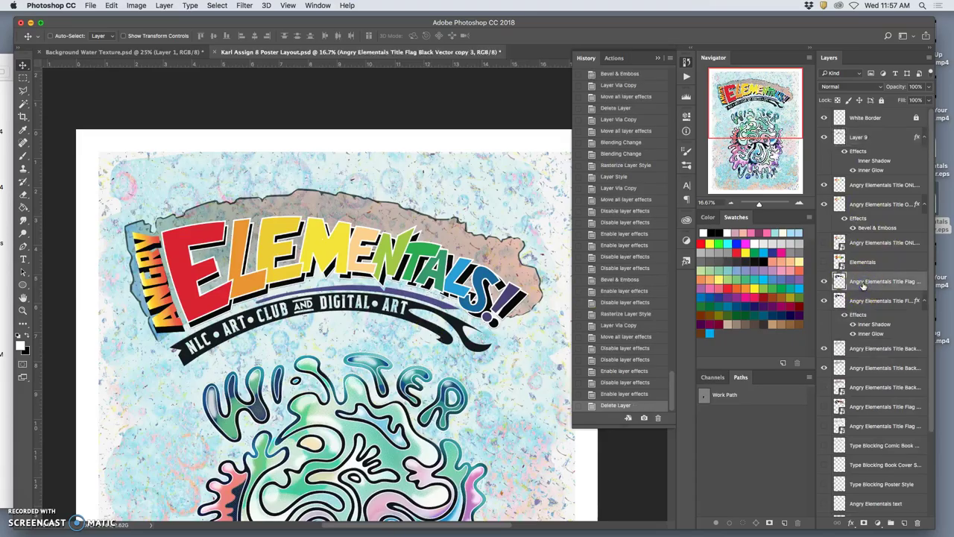
key(Delete)
drag(883, 284, 830, 289)
click(825, 284)
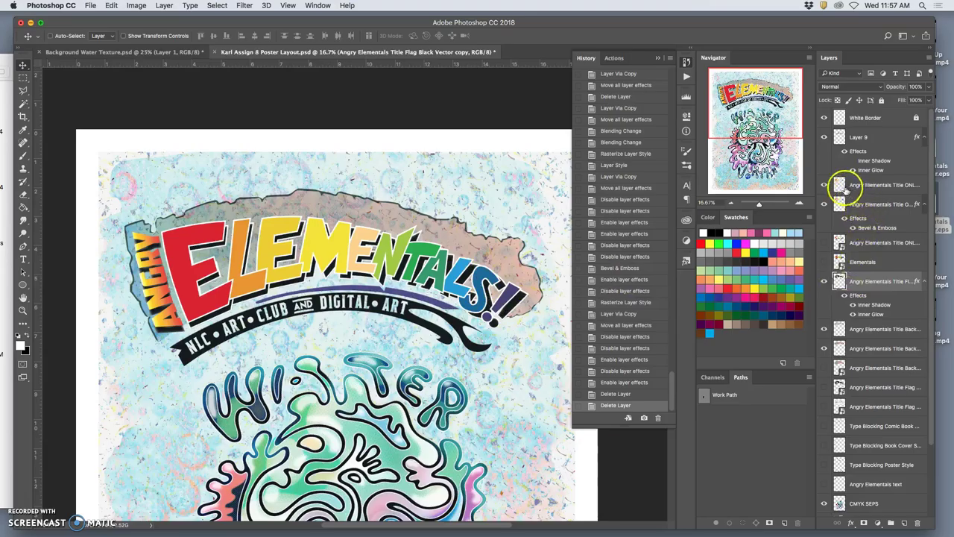
Merge the two title background flag layers into one with Cmd+E
click(824, 331)
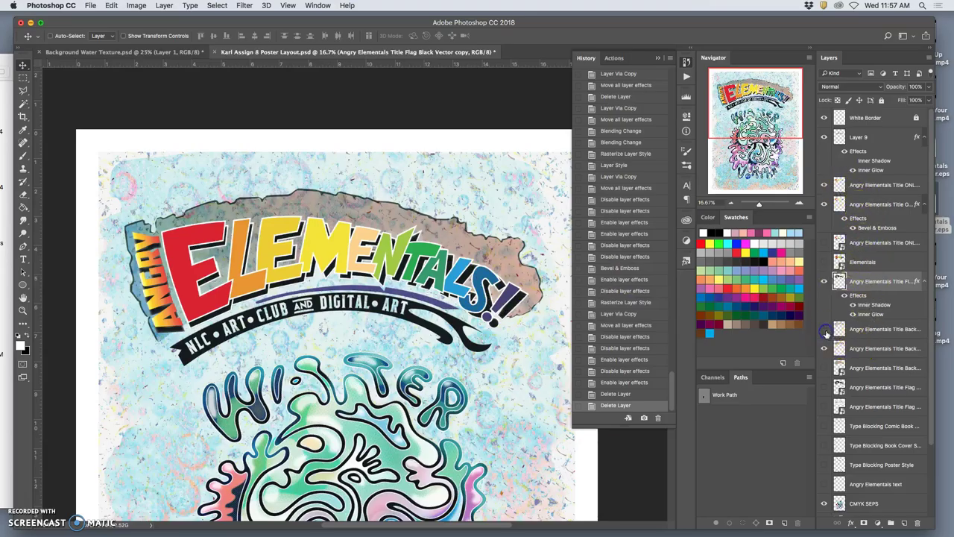
click(857, 330)
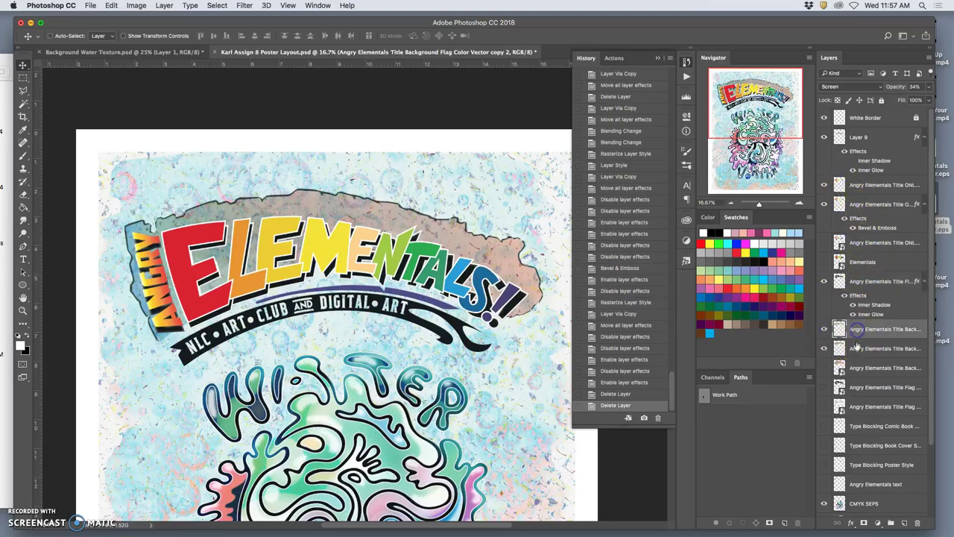
shift+click(857, 348)
key(super+e)
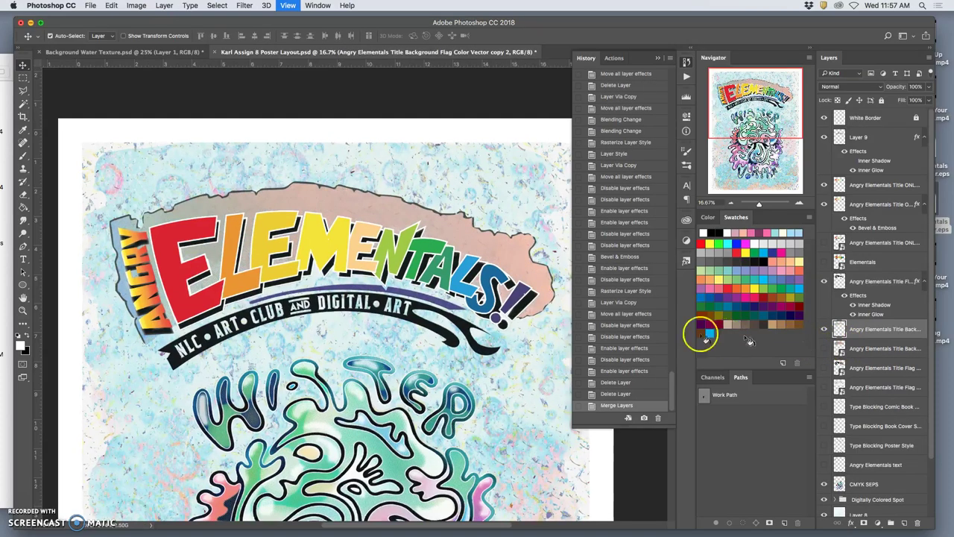
Zoom in on the title and undo the merge of the title background layers
key(super+equal)
key(super+equal)
key(super+equal)
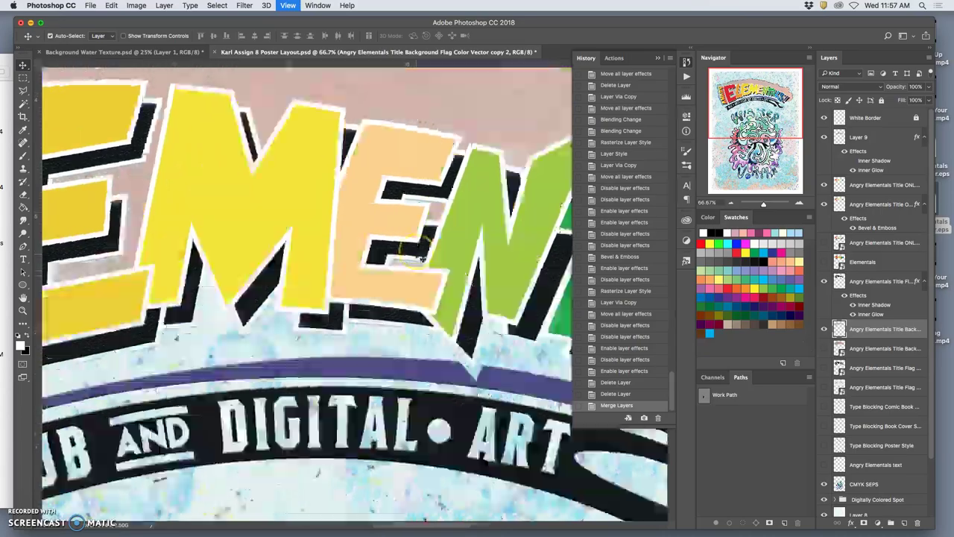
key(super+equal)
scroll(419, 256, down, 3)
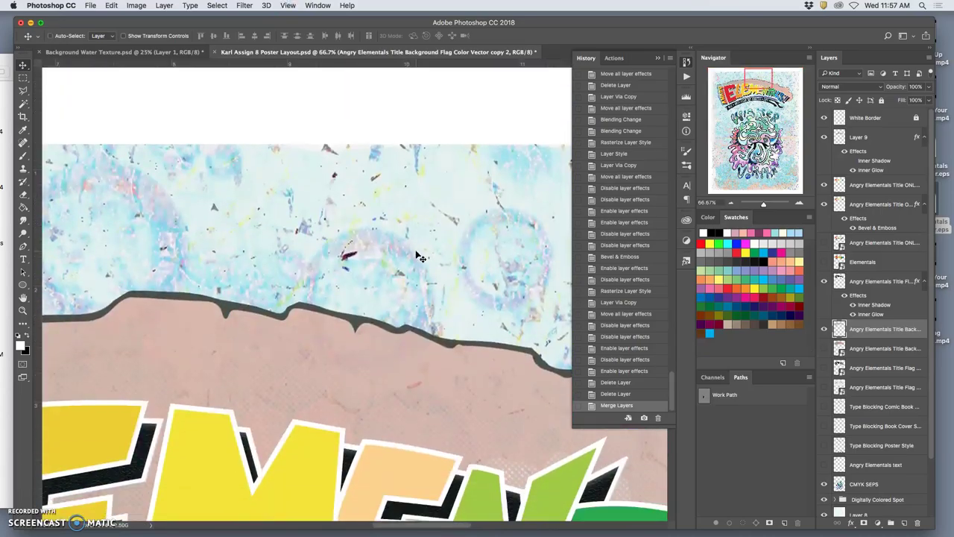
key(super+z)
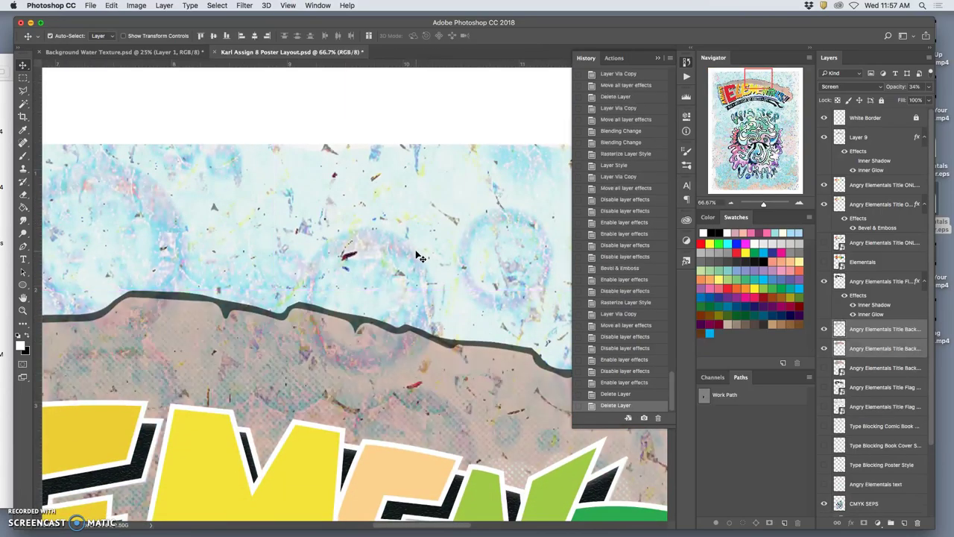
click(858, 336)
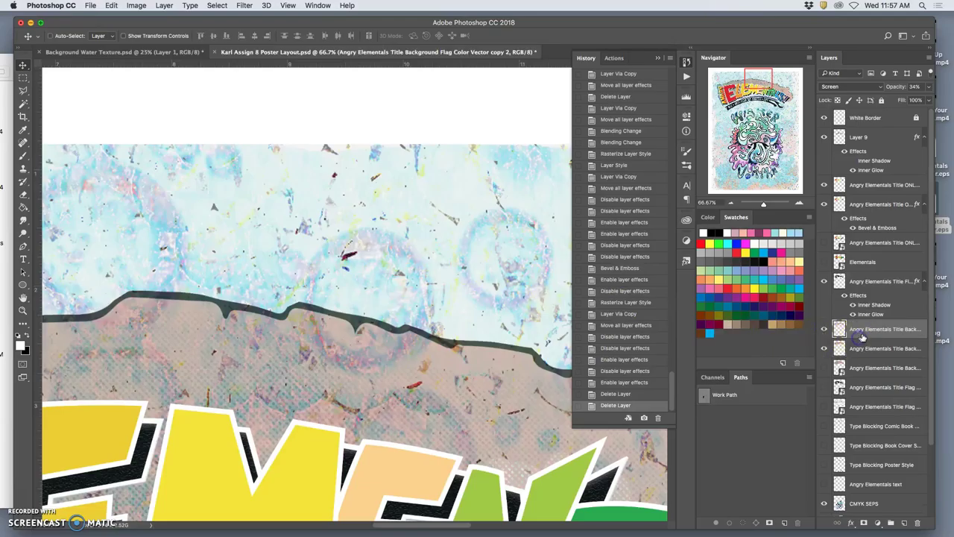
click(868, 349)
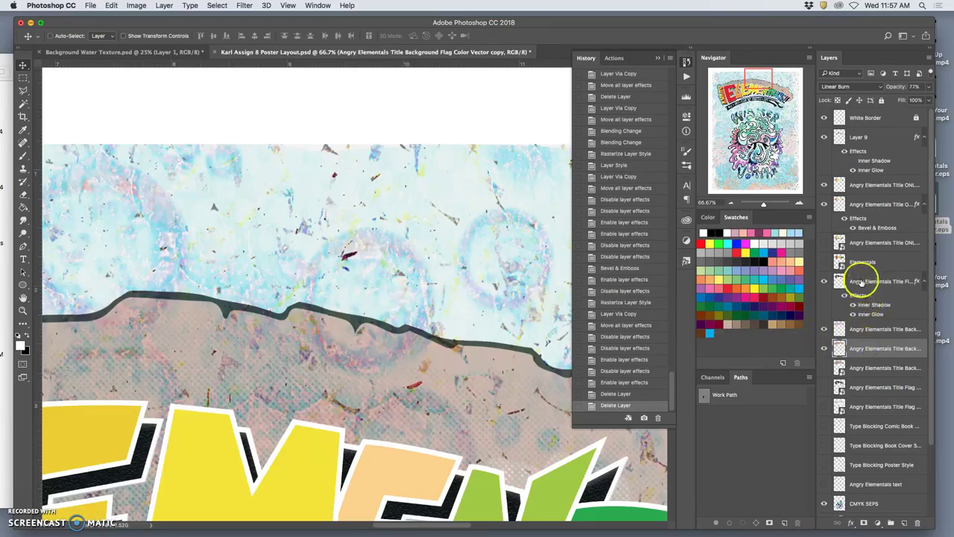
Duplicate the Title ONLY Flag Color Vector copy and move its bevel onto the title background layer
click(859, 206)
key(super+j)
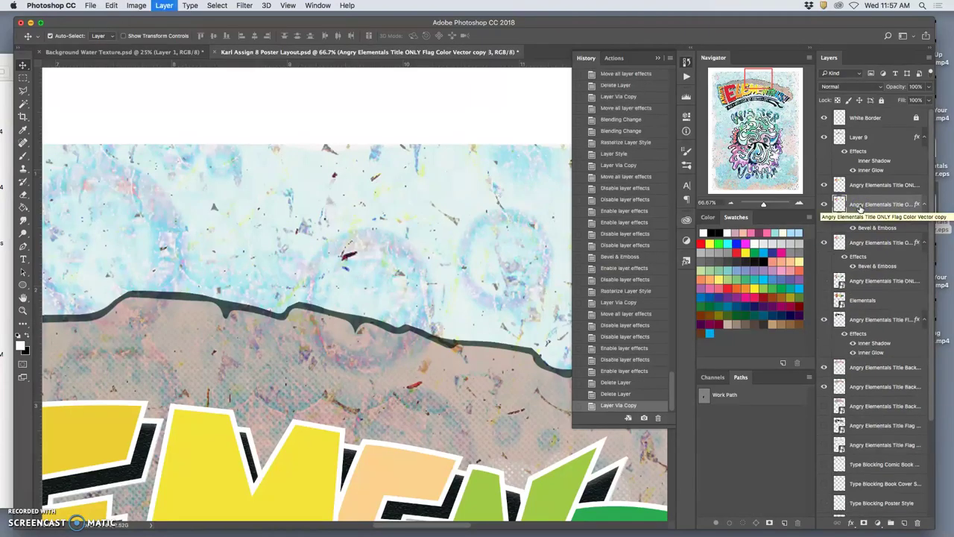
drag(860, 218, 857, 367)
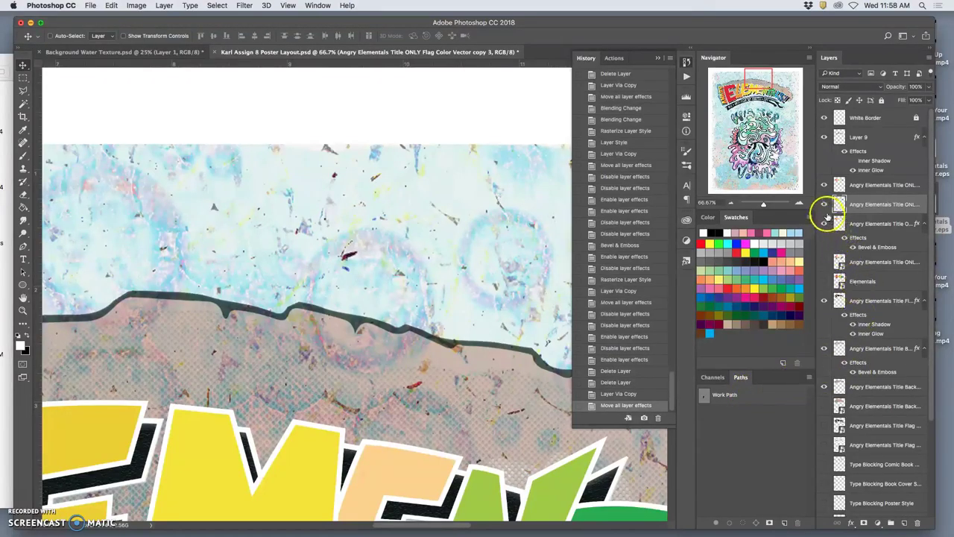
Delete the duplicated title-only flag layer and another title-only flag layer
click(856, 205)
key(BackSpace)
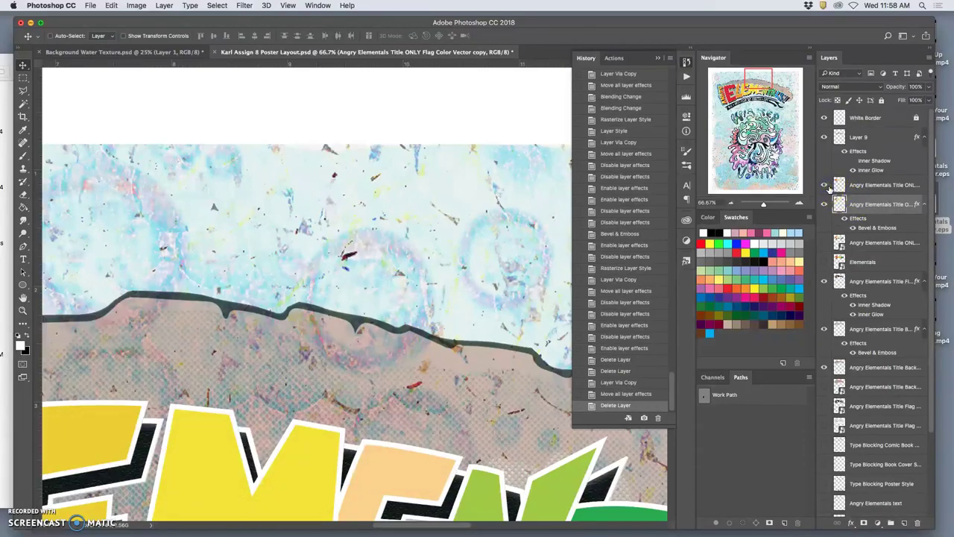
click(851, 186)
key(BackSpace)
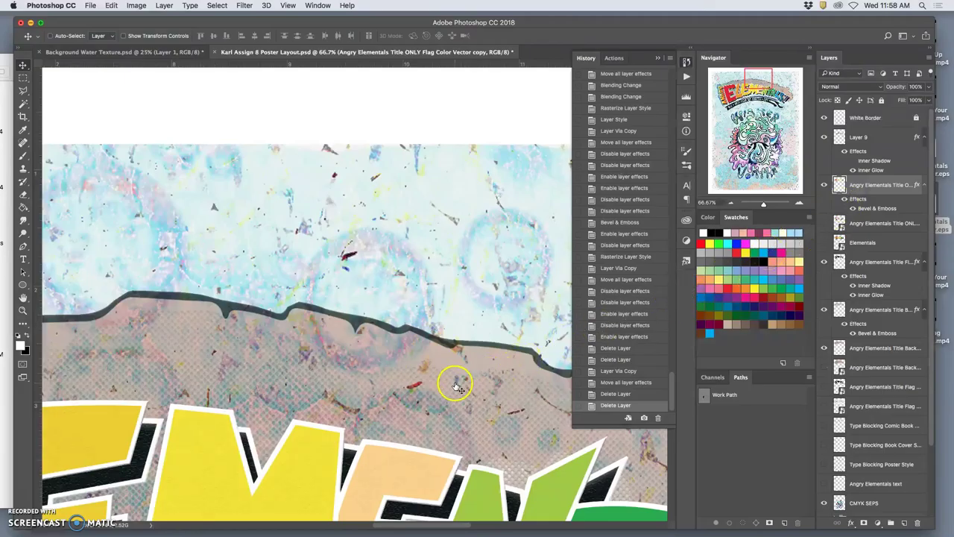
Try the Bevel & Emboss on the lower title background layer, then return it to the upper one
scroll(454, 381, up, 2)
scroll(456, 384, up, 2)
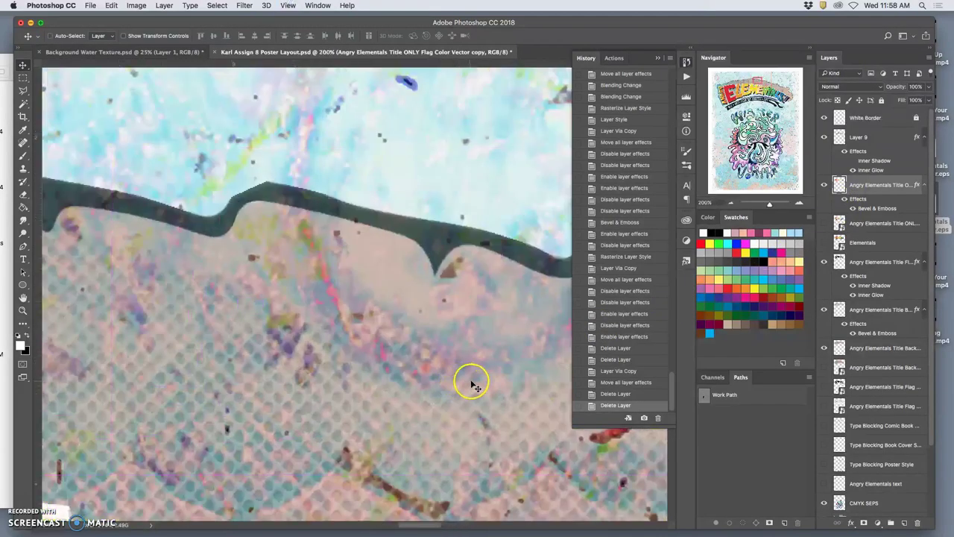
click(867, 312)
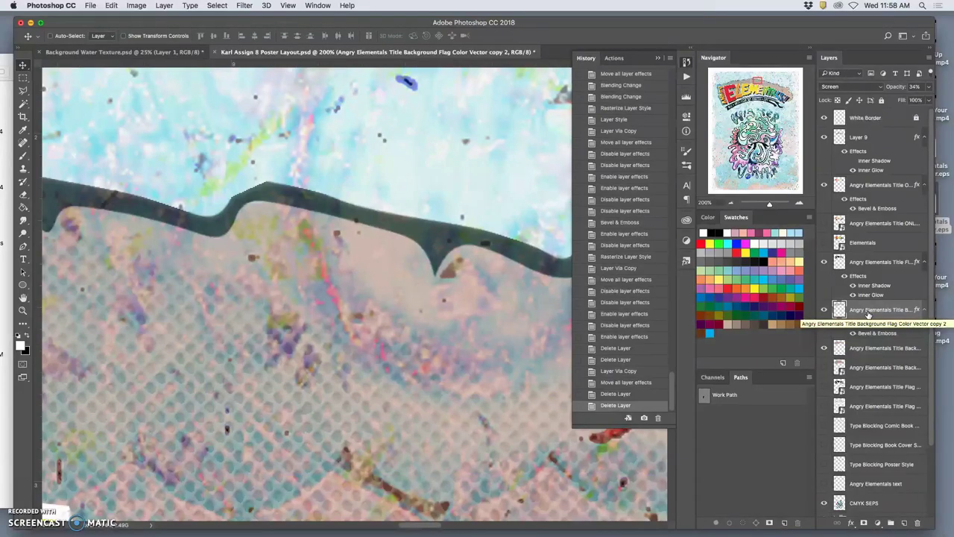
click(867, 313)
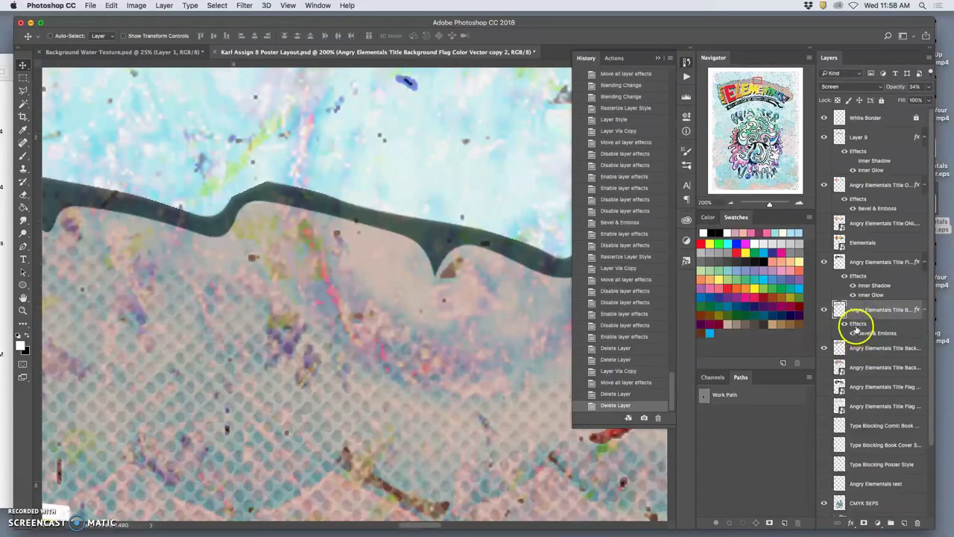
drag(855, 354, 855, 355)
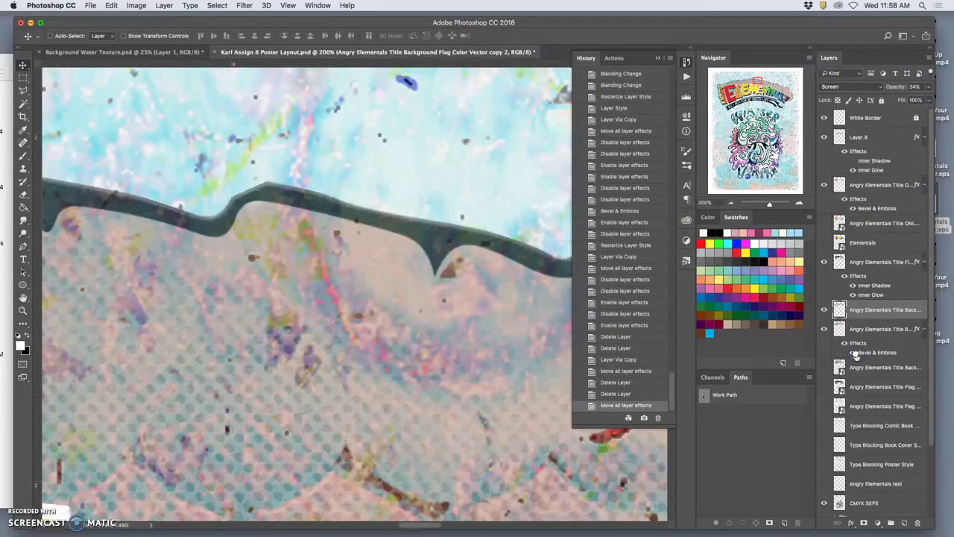
click(845, 343)
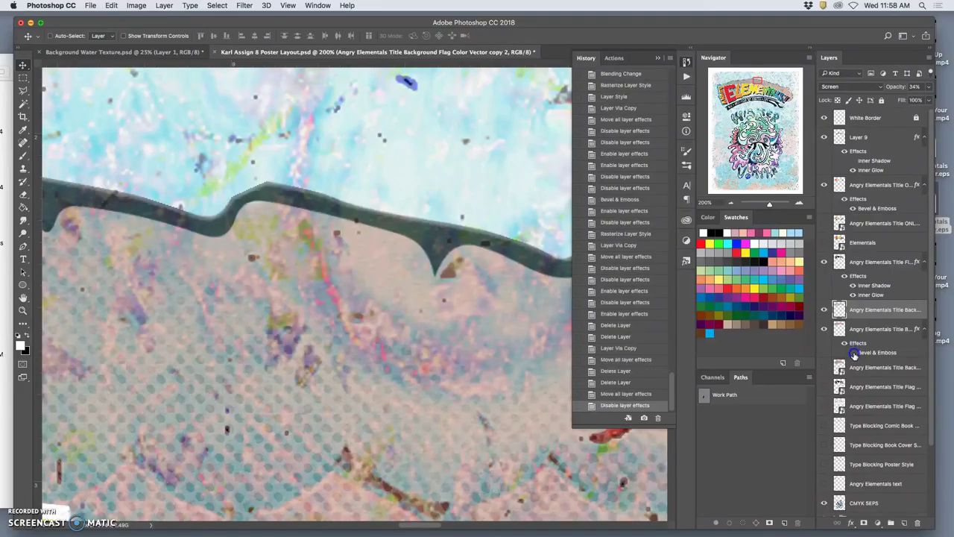
click(845, 344)
drag(857, 343, 851, 316)
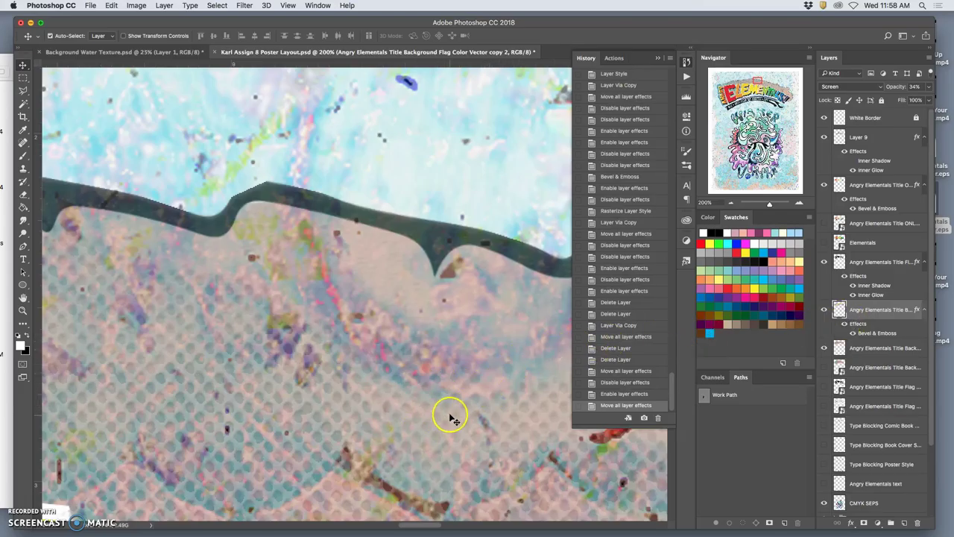
key(super+minus)
key(super+minus)
key(super+minus)
key(super+minus)
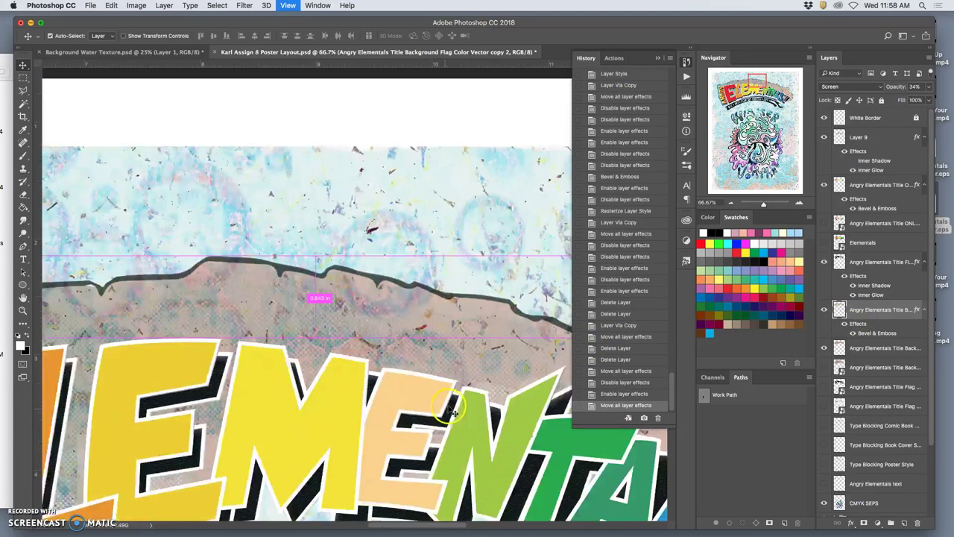
Select Layer 9 with the title, title flag and title background layers, and start Free Transform
key(super+minus)
key(super+minus)
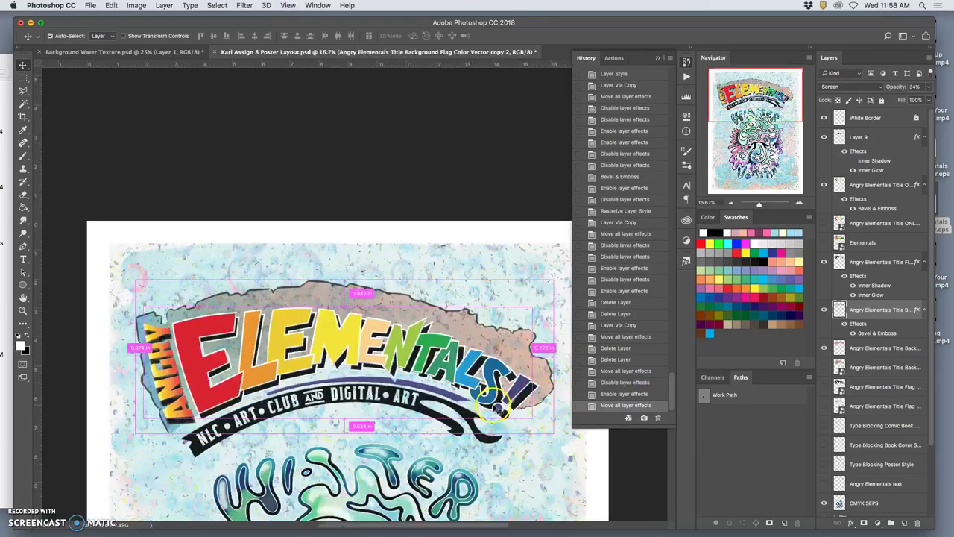
key(super+minus)
key(super+minus)
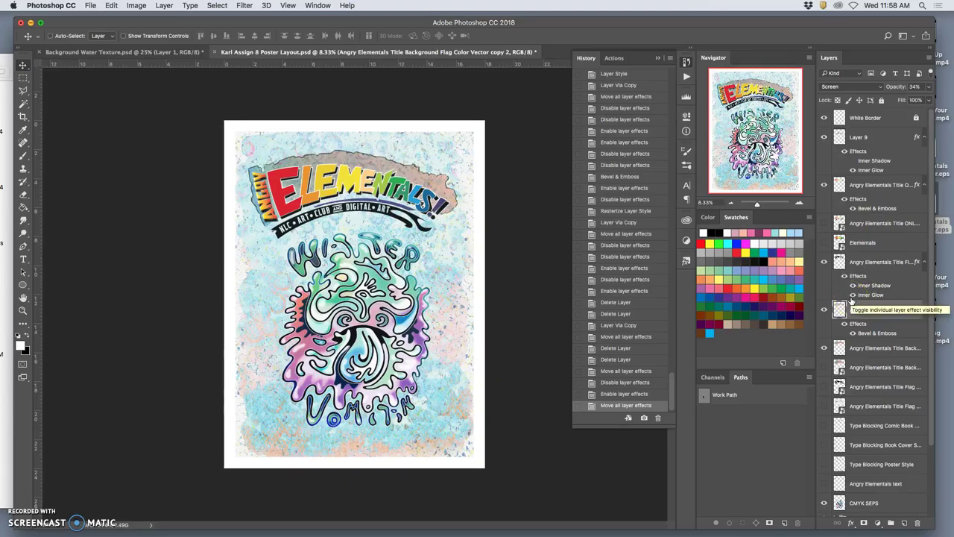
click(483, 228)
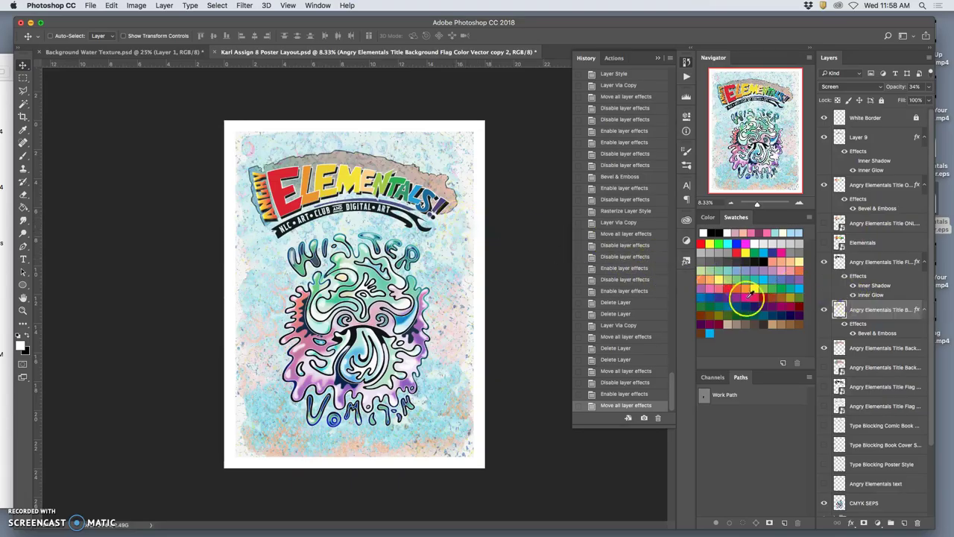
click(865, 138)
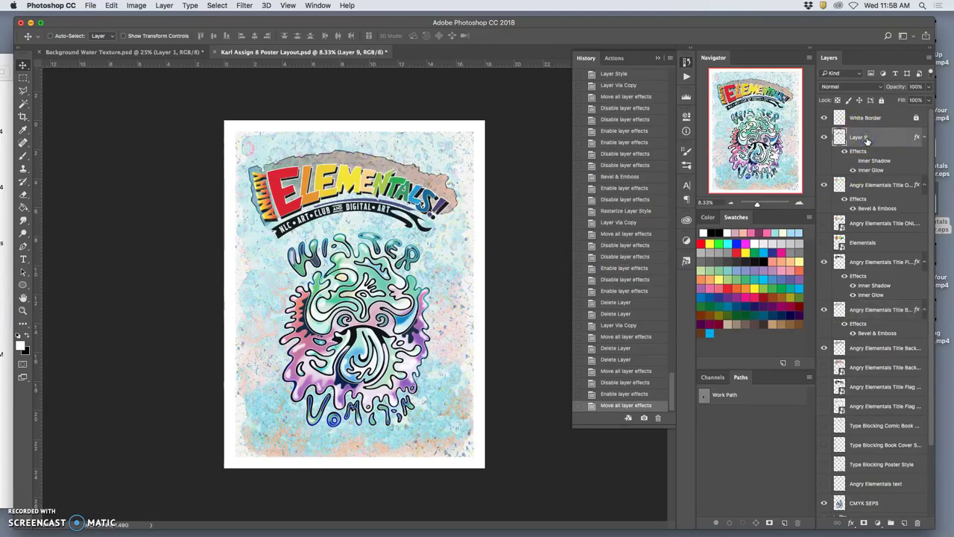
shift+click(867, 186)
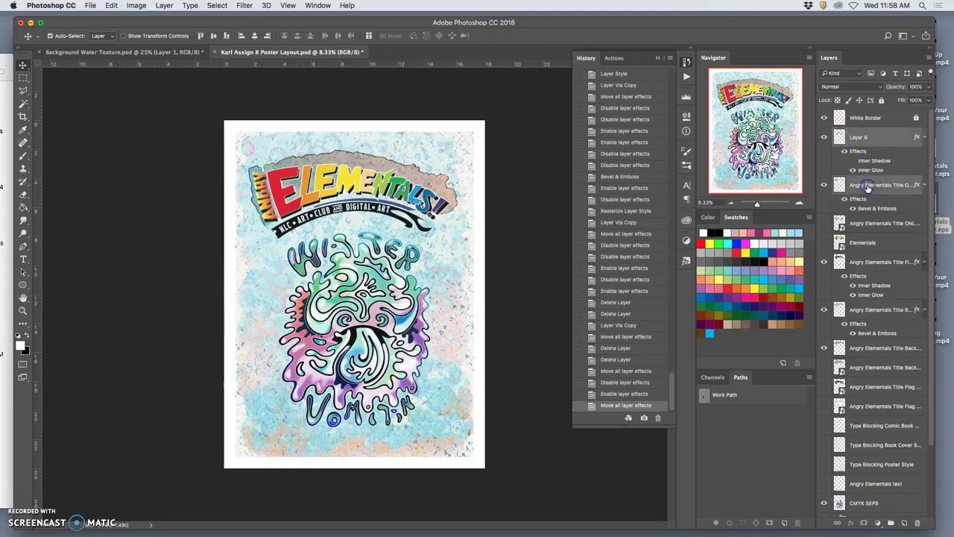
click(876, 264)
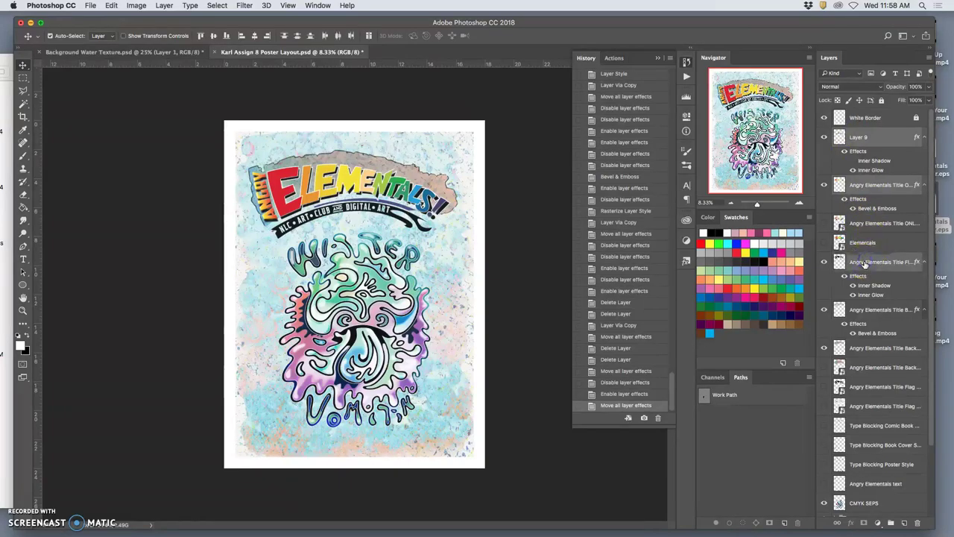
click(872, 311)
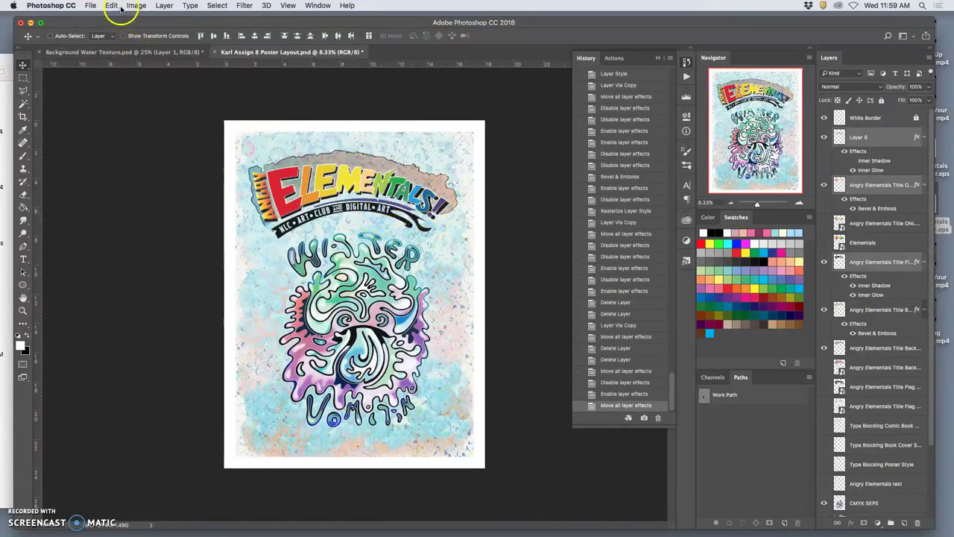
key(ctrl+t)
Distort the title: raise the top-right corner, nudge both bottom corners, and commit
right_click(411, 190)
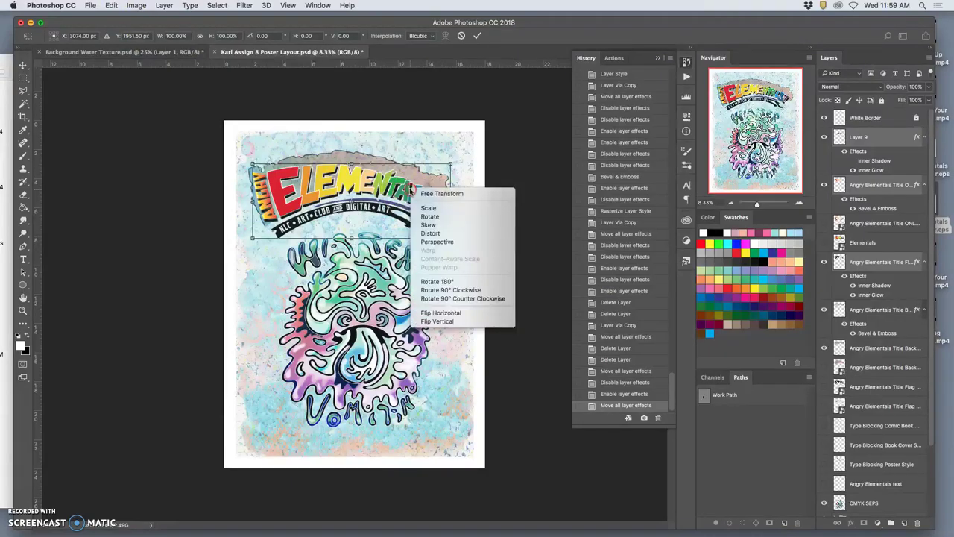
click(437, 234)
drag(450, 165, 452, 156)
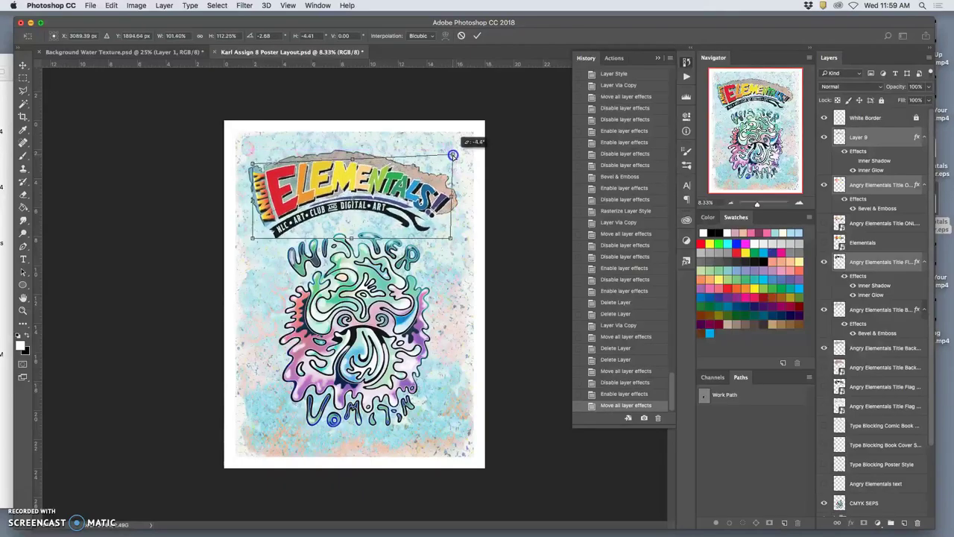
drag(449, 239, 454, 238)
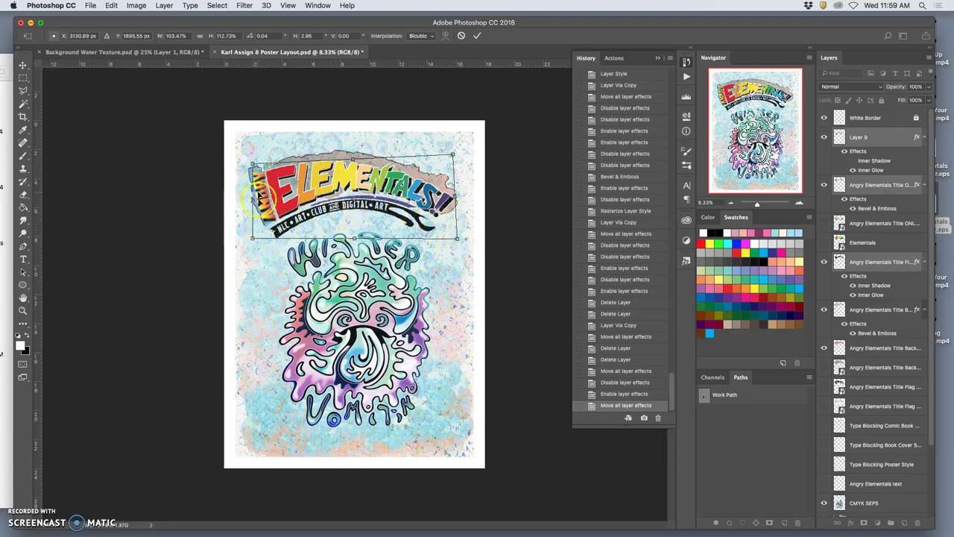
drag(254, 239, 255, 241)
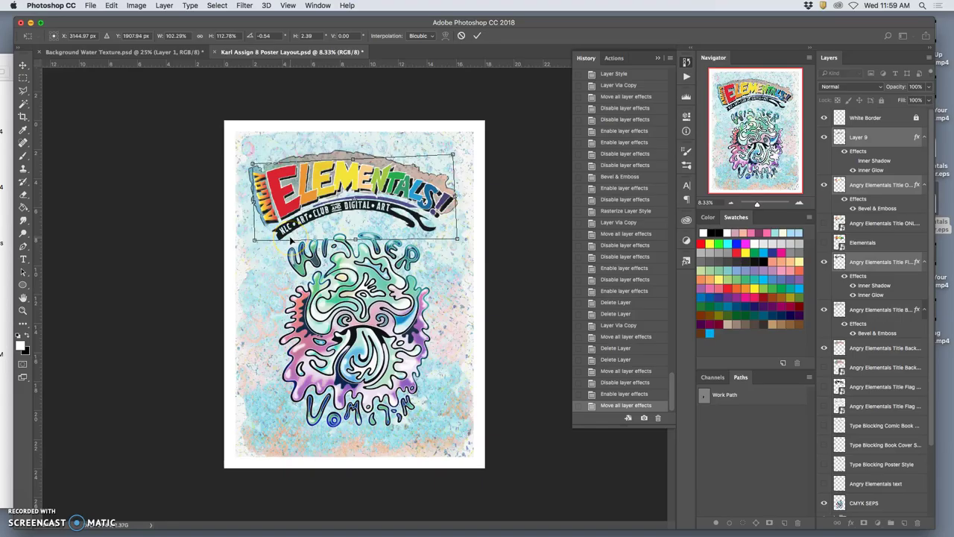
key(Return)
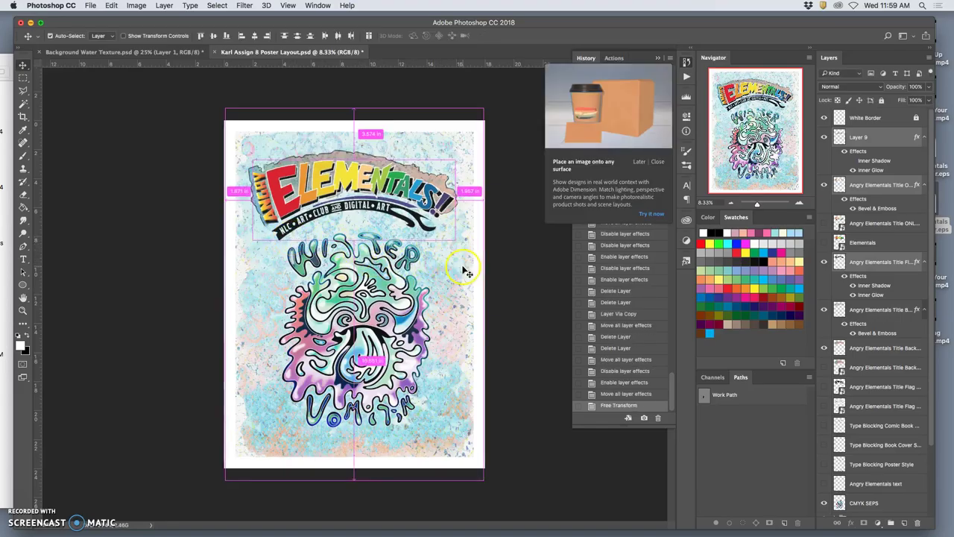
Undo the title distortion and select the upper title background flag layer, zoomed in on the title
key(super+z)
key(super+z)
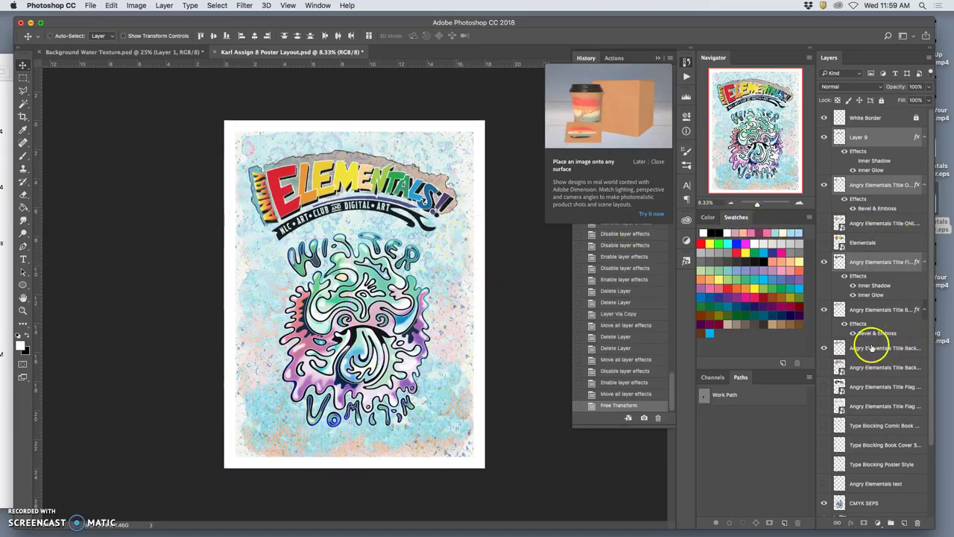
click(872, 311)
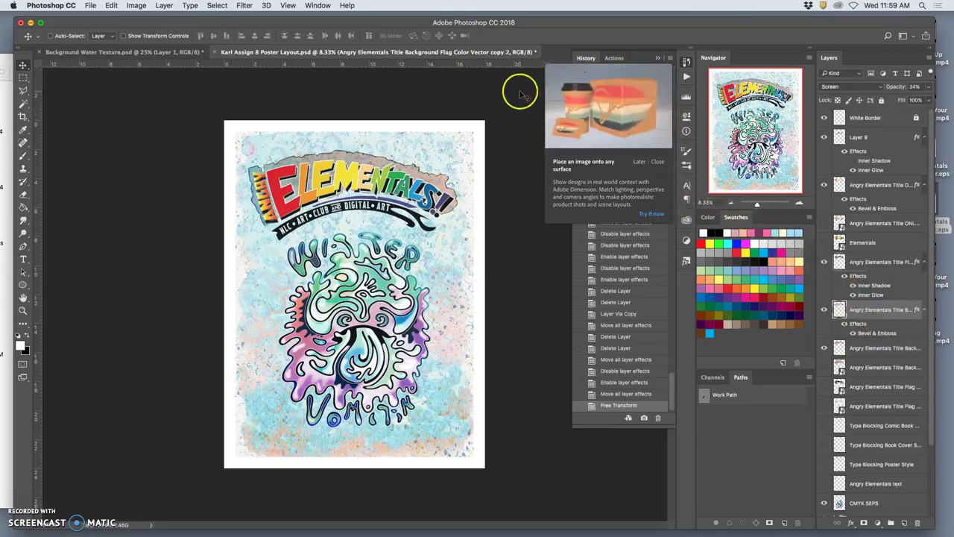
click(658, 161)
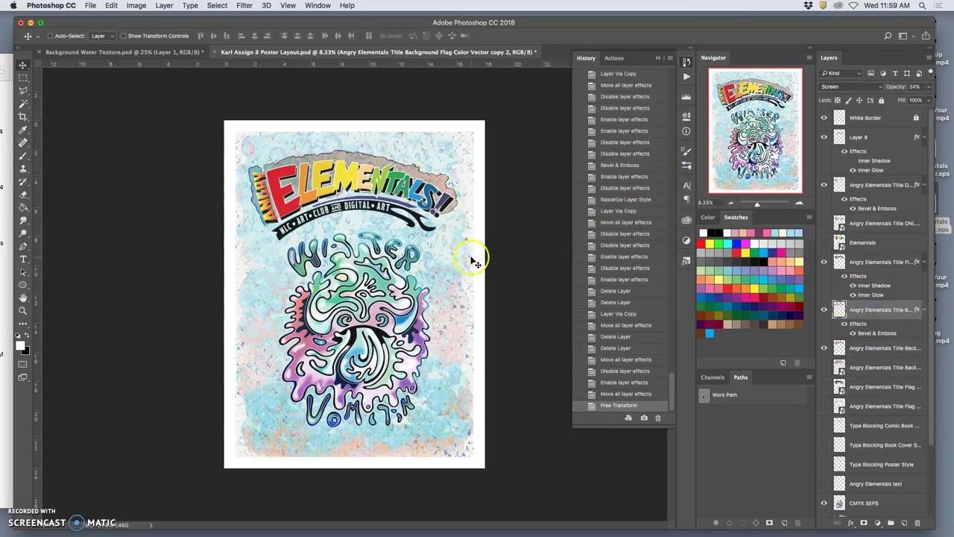
key(super+plus)
key(super+plus)
scroll(369, 202, up, 1)
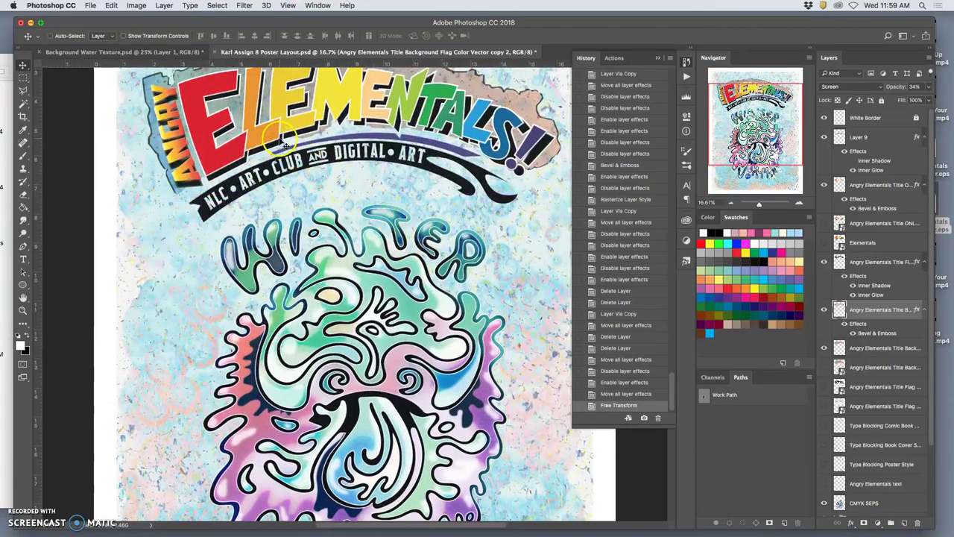
drag(299, 126, 328, 145)
Lasso along the ELEMENTALS lettering and banner, delete it from both flag layers, and deselect
drag(23, 90, 49, 91)
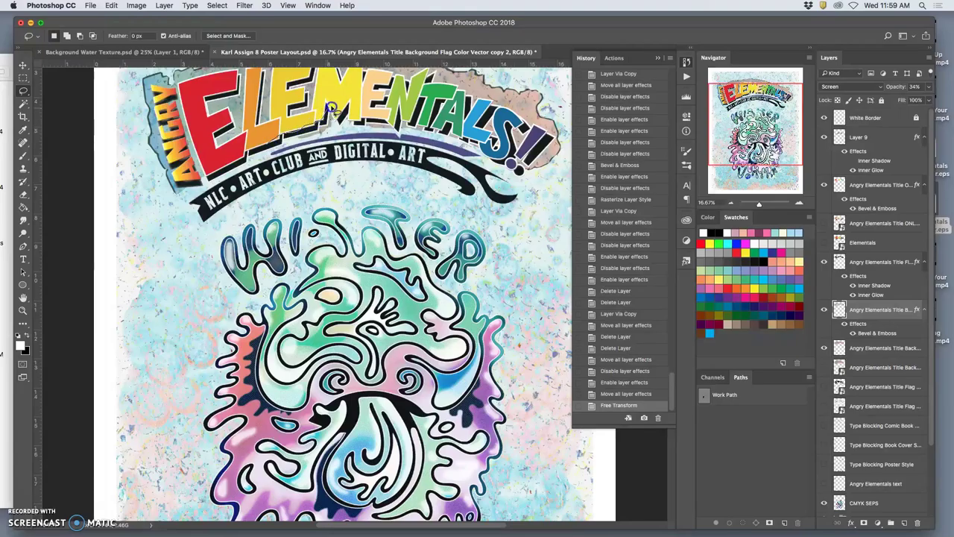
drag(368, 117, 415, 117)
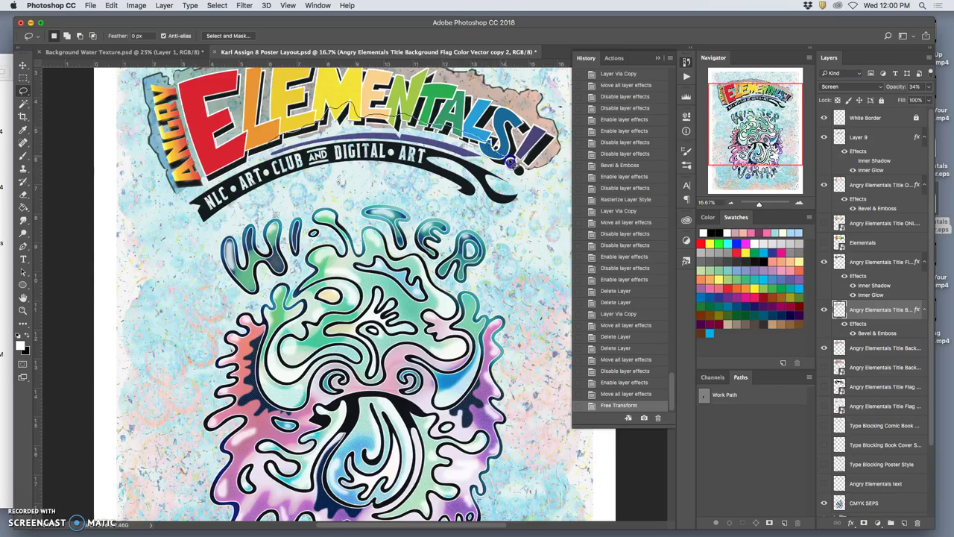
mouse_move(506, 175)
mouse_down()
mouse_move(324, 168)
mouse_move(265, 152)
mouse_up()
key(Delete)
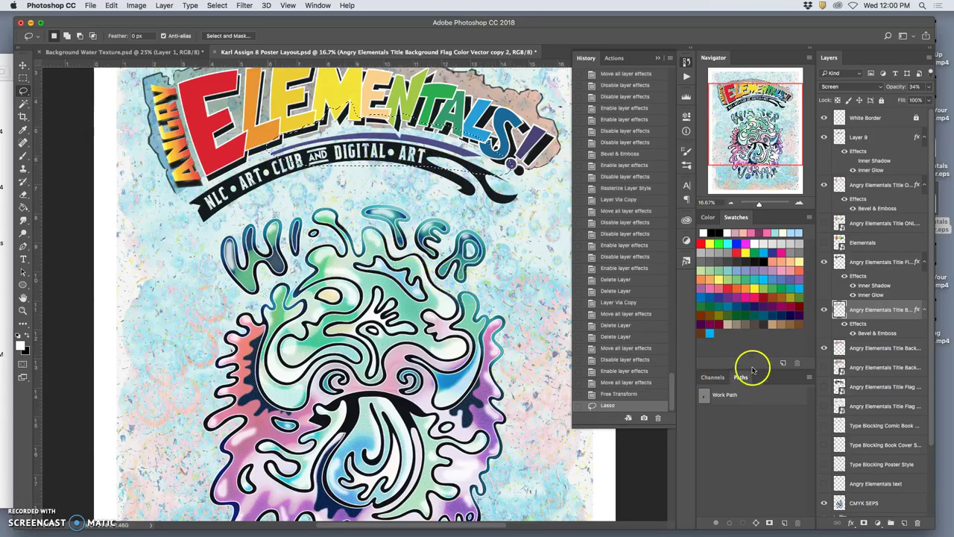
click(884, 351)
key(Delete)
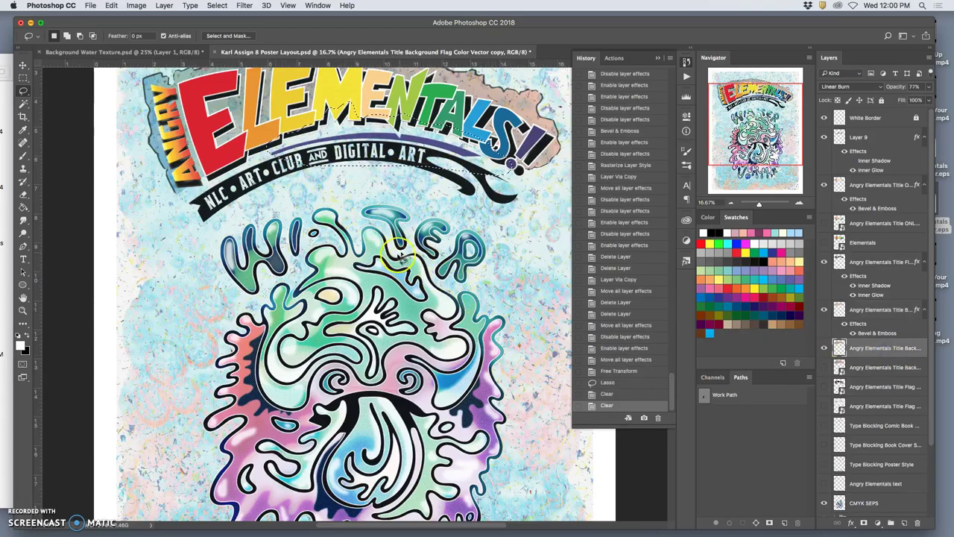
click(506, 242)
key(super+minus)
key(super+minus)
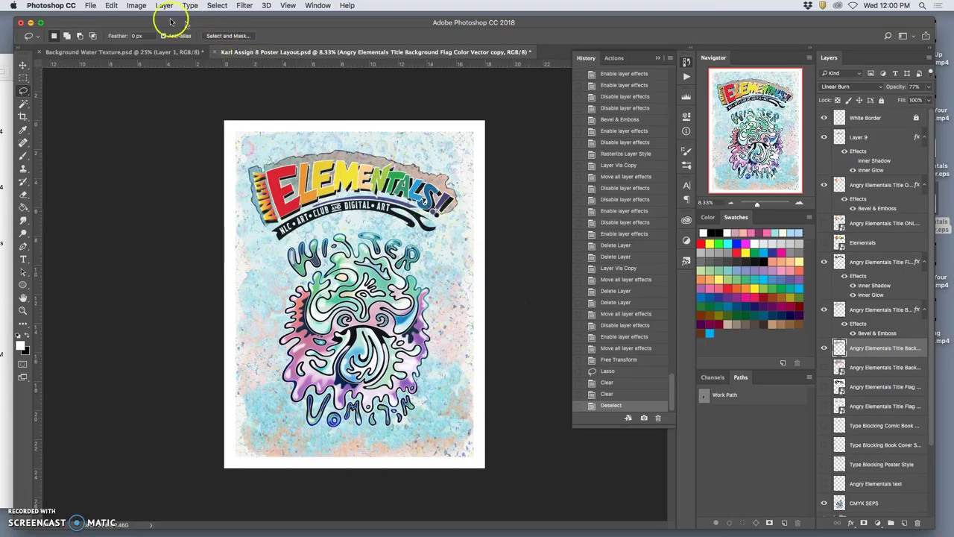
Save the poster and make sure the White Border layer is visible
click(90, 5)
click(108, 96)
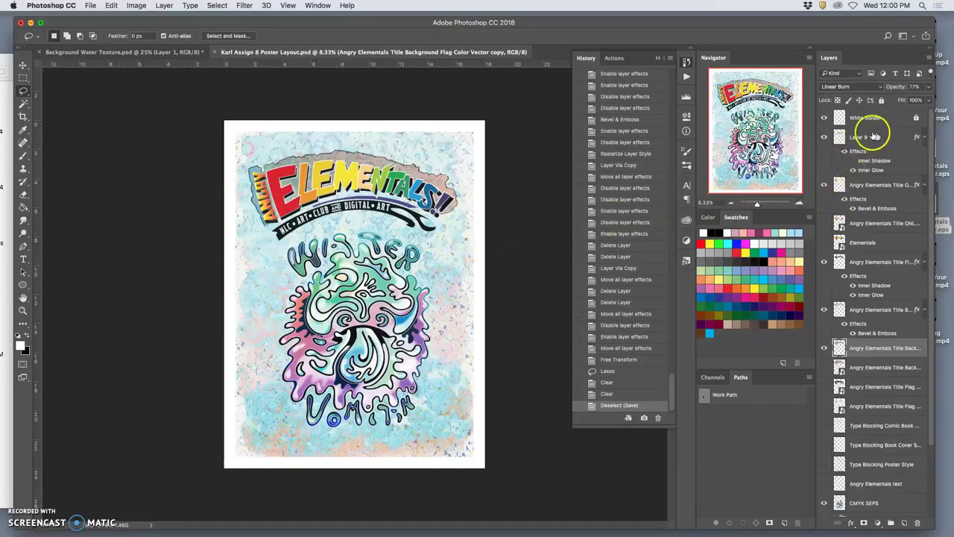
click(823, 117)
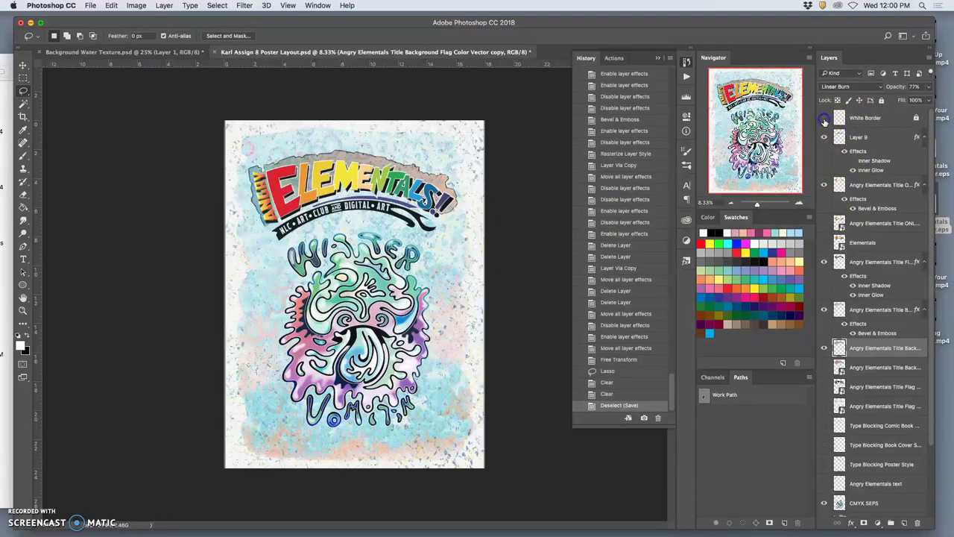
click(824, 117)
Select the artwork layers from Layer 9 down to the Flat White Background copy
click(863, 137)
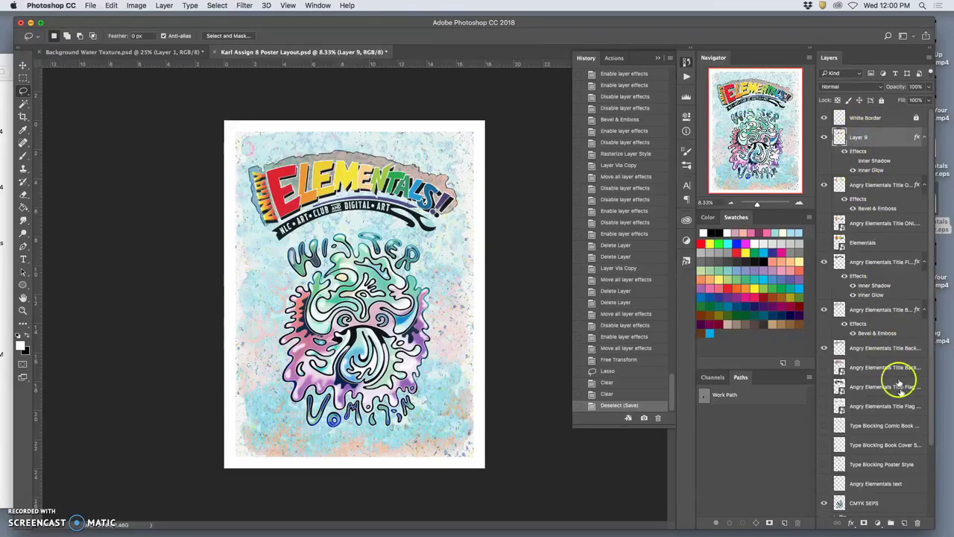
scroll(897, 395, down, 4)
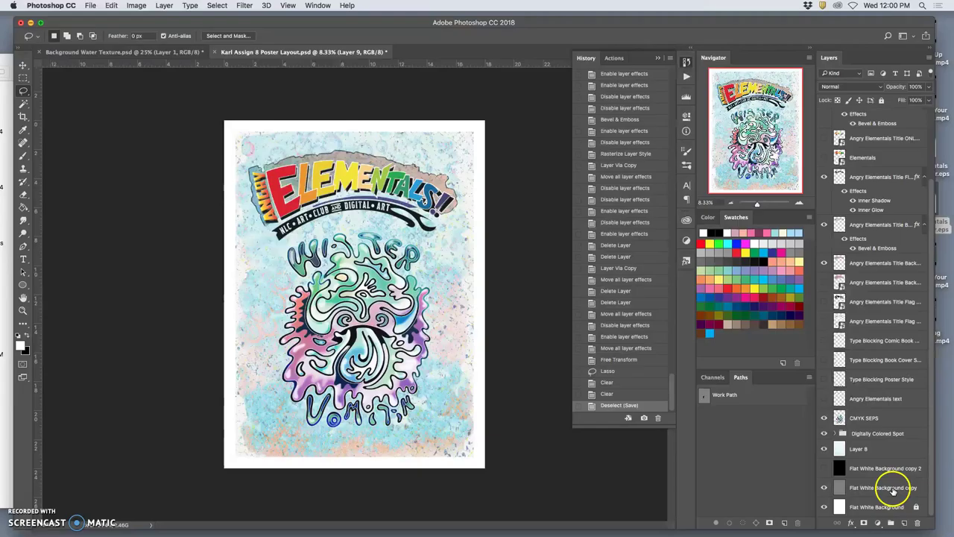
shift+click(893, 489)
drag(892, 489, 875, 432)
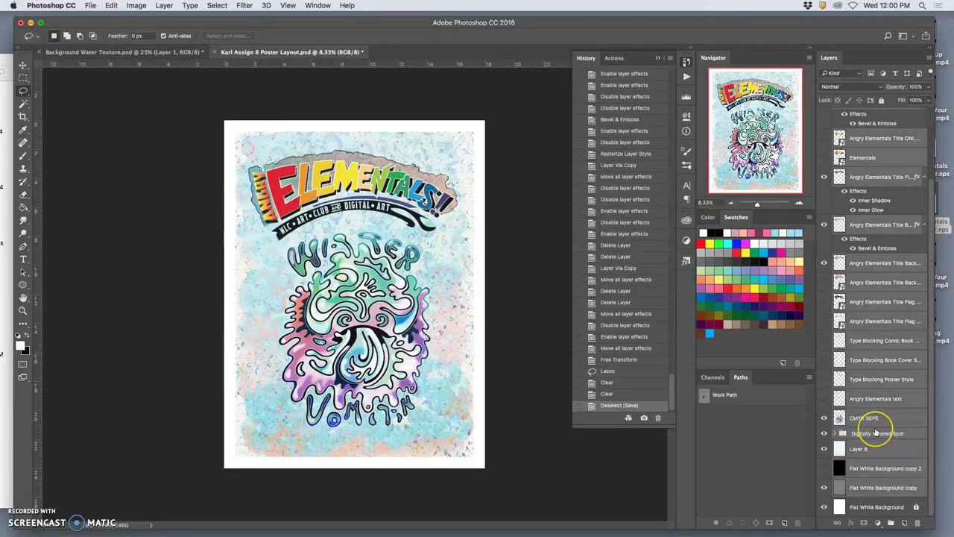
key(super+g)
Merge the selected artwork layers into Layer 9 and inspect the flattened result up close
key(super+e)
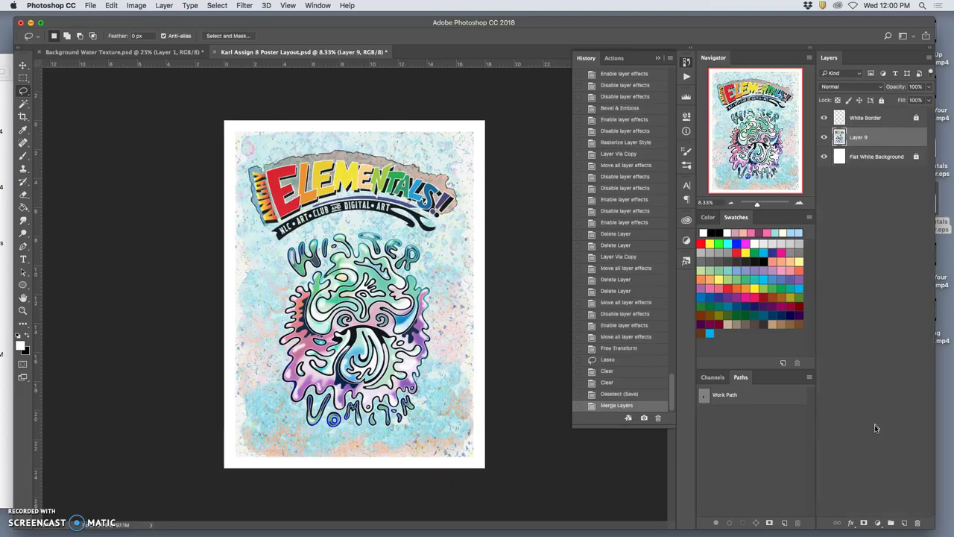
click(824, 138)
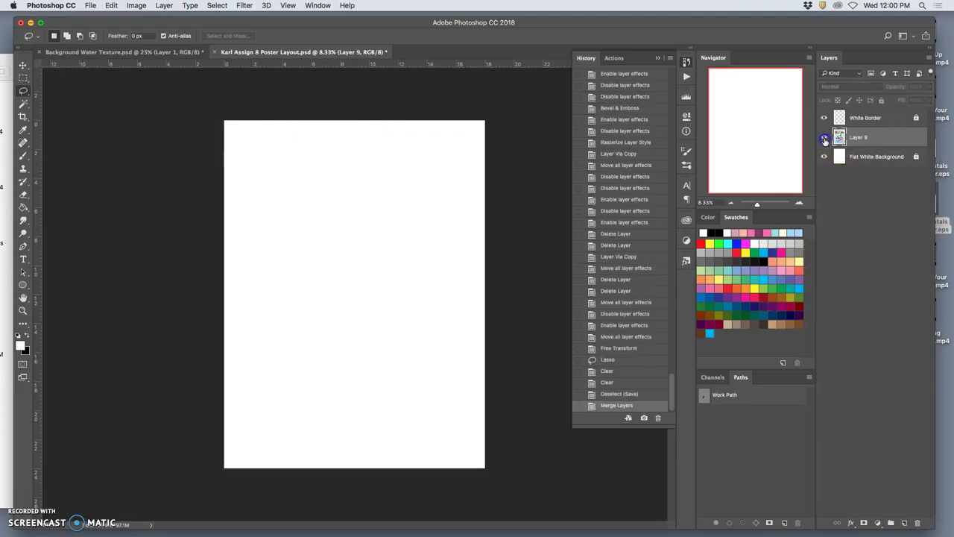
click(824, 138)
scroll(330, 172, up, 5)
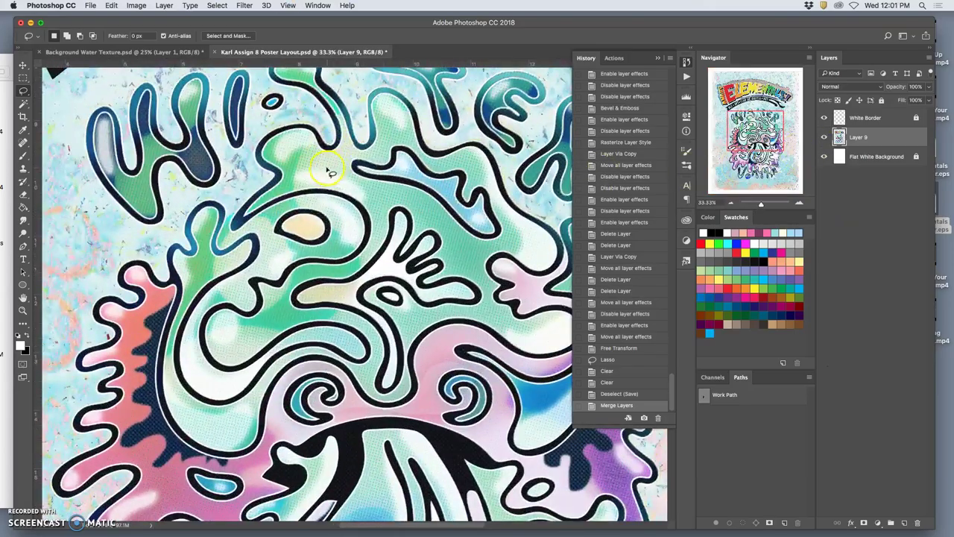
scroll(330, 171, up, 10)
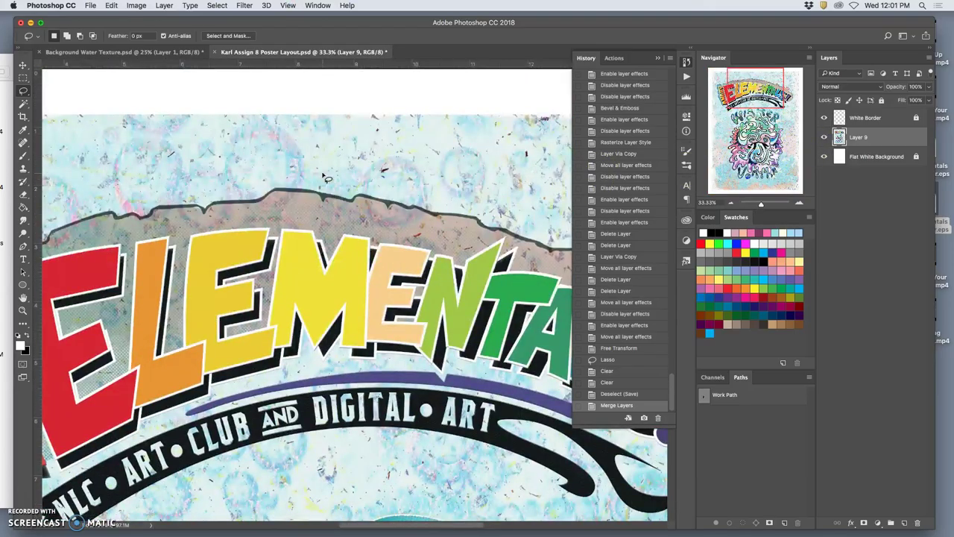
scroll(325, 178, right, 5)
scroll(325, 177, left, 3)
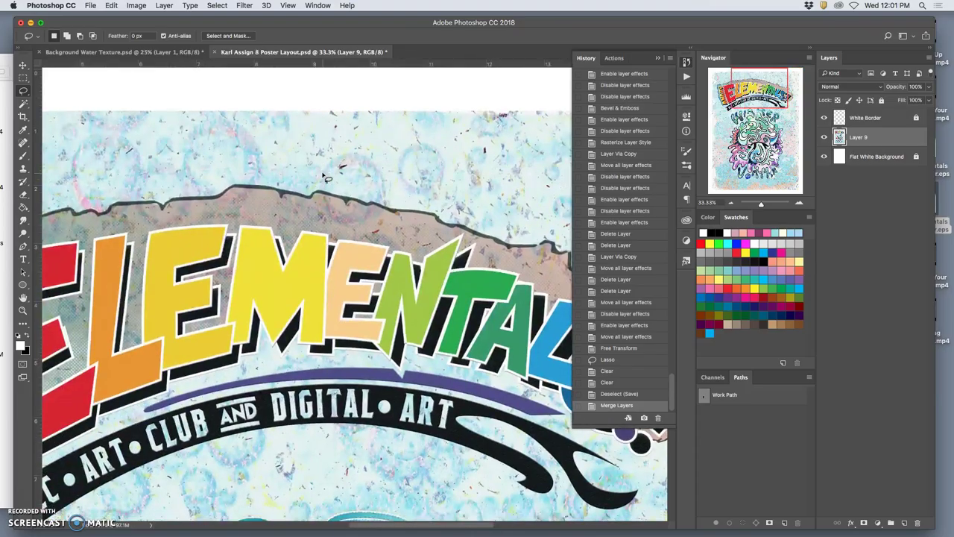
scroll(326, 177, down, 10)
scroll(325, 177, up, 12)
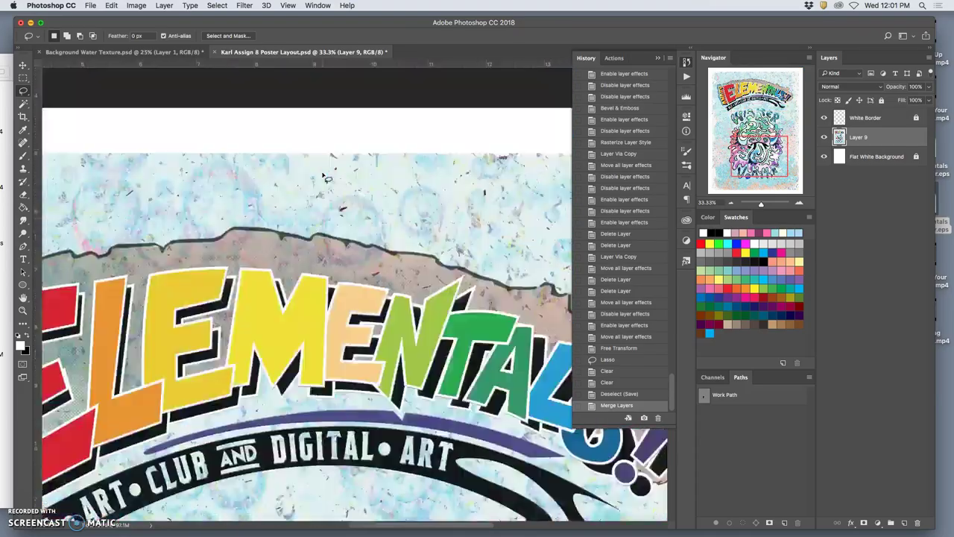
scroll(326, 178, up, 2)
scroll(326, 178, up, 10)
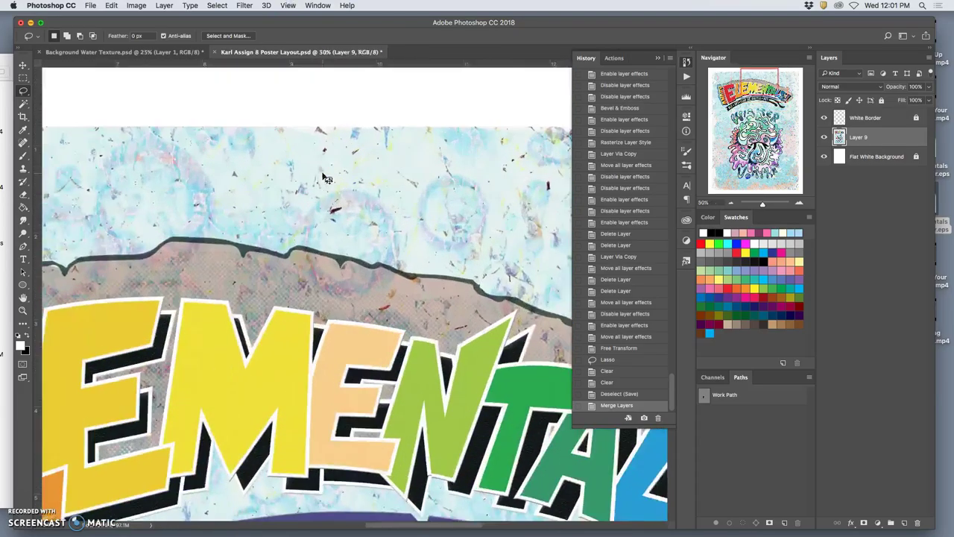
scroll(325, 177, down, 8)
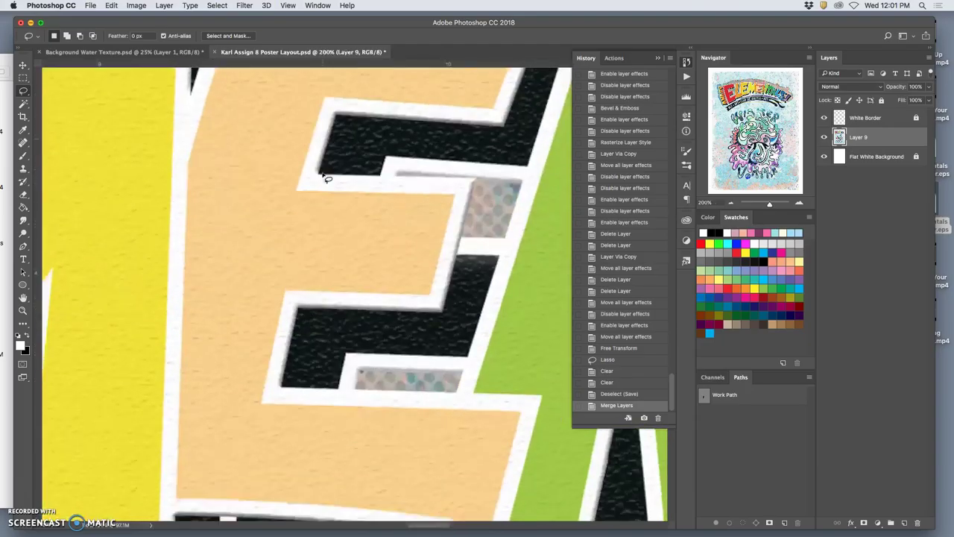
scroll(324, 177, down, 10)
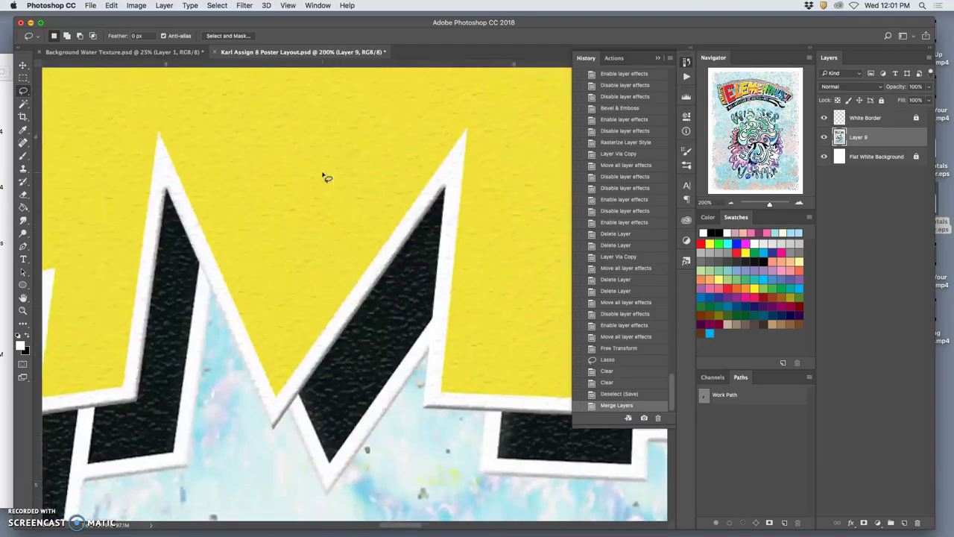
scroll(325, 177, down, 10)
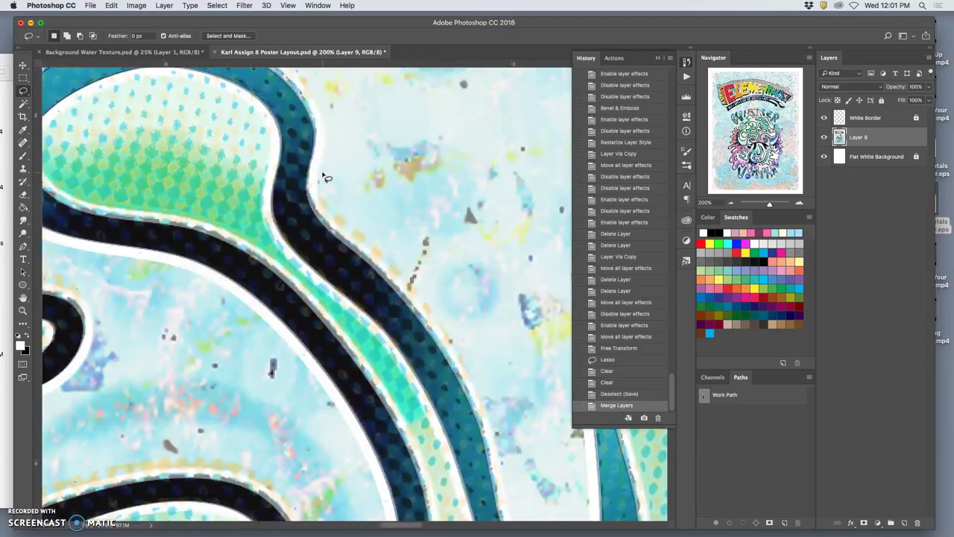
key(super+minus)
key(super+minus)
key(super+minus)
key(super+minus)
key(super+minus)
key(super+minus)
key(super+minus)
key(super+minus)
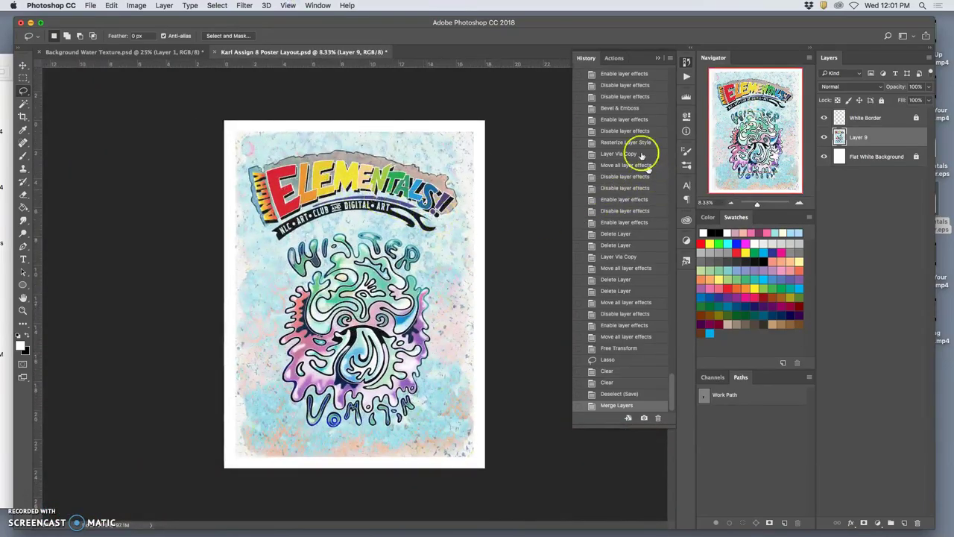
In the Actions panel, collapse the other sets, expand Karl's Customized Effects and select FULL RUN-UP
click(616, 58)
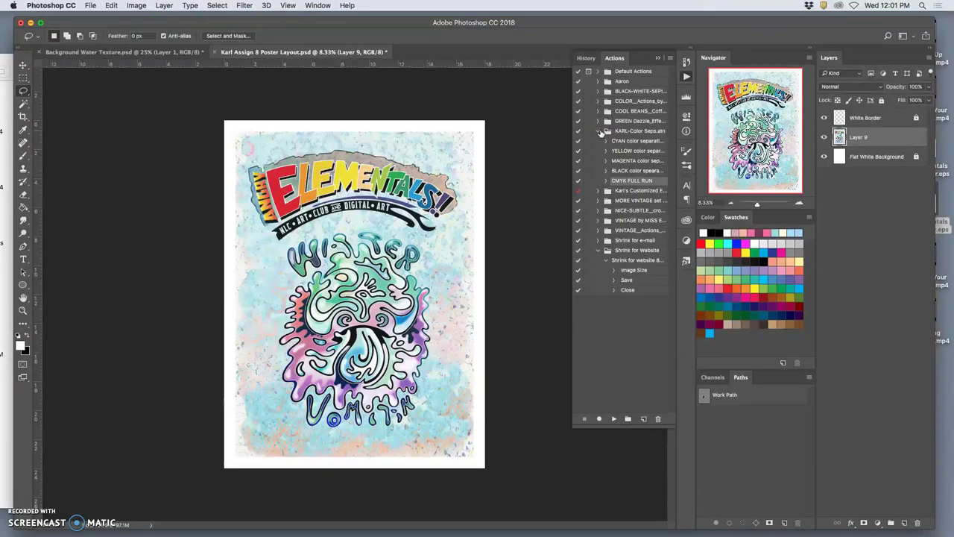
click(598, 131)
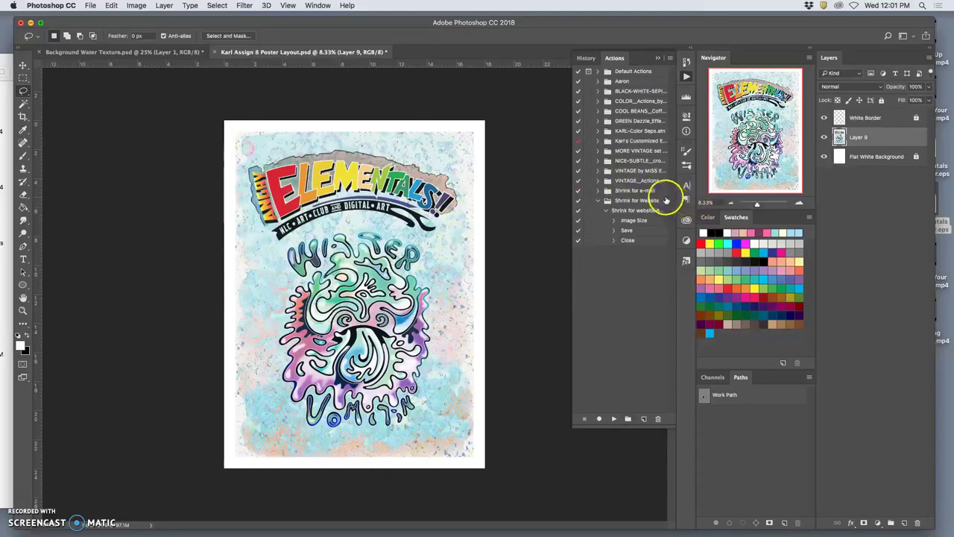
click(597, 141)
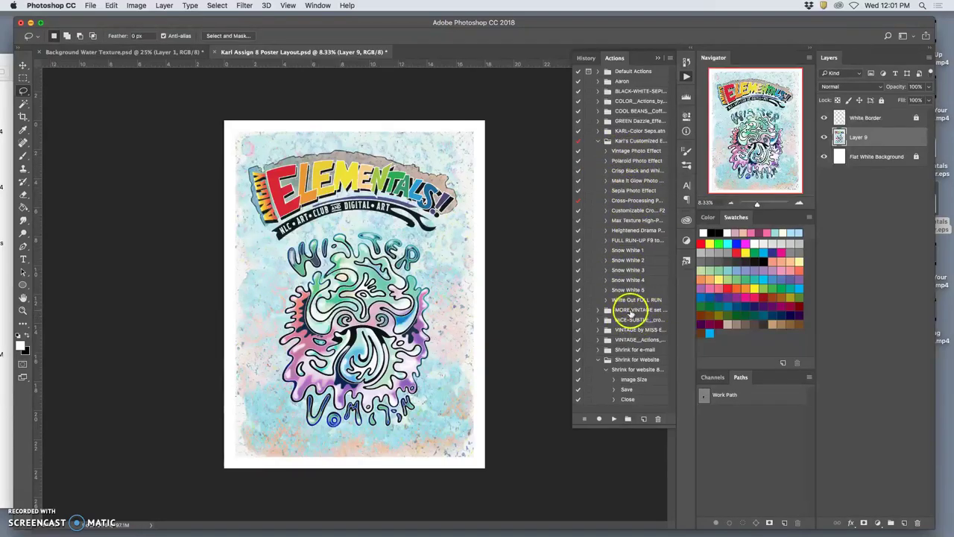
click(597, 360)
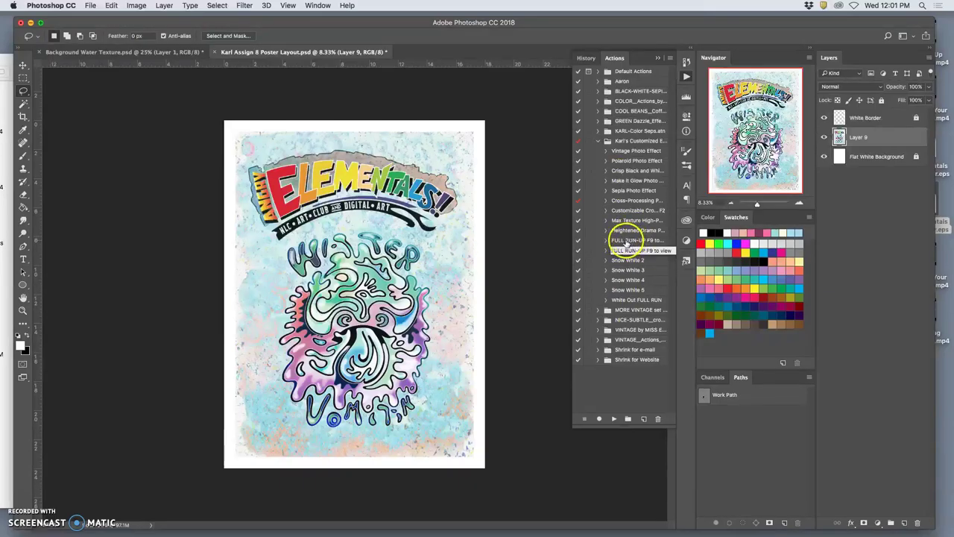
click(630, 241)
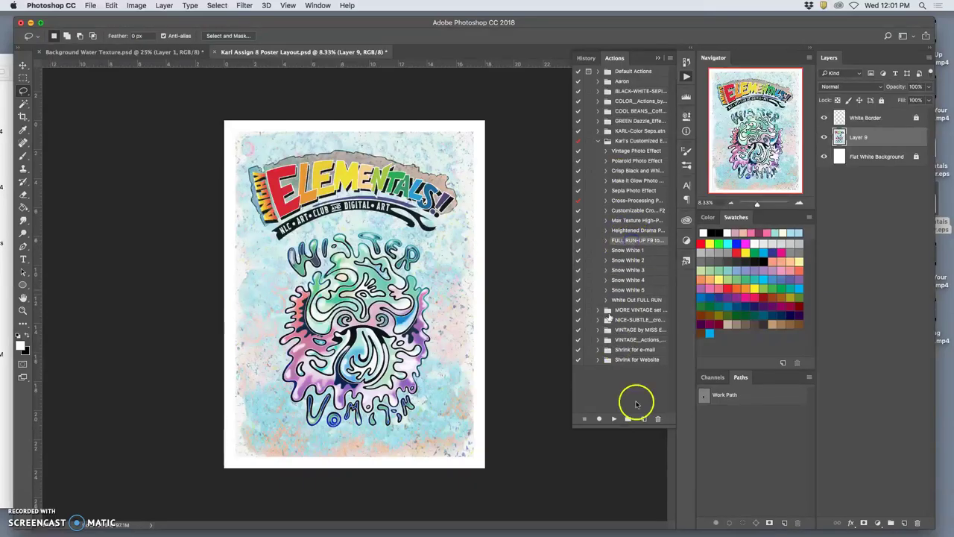
Play FULL RUN-UP, continuing past each 'Select is not currently available' alert, then collapse the panels
click(614, 420)
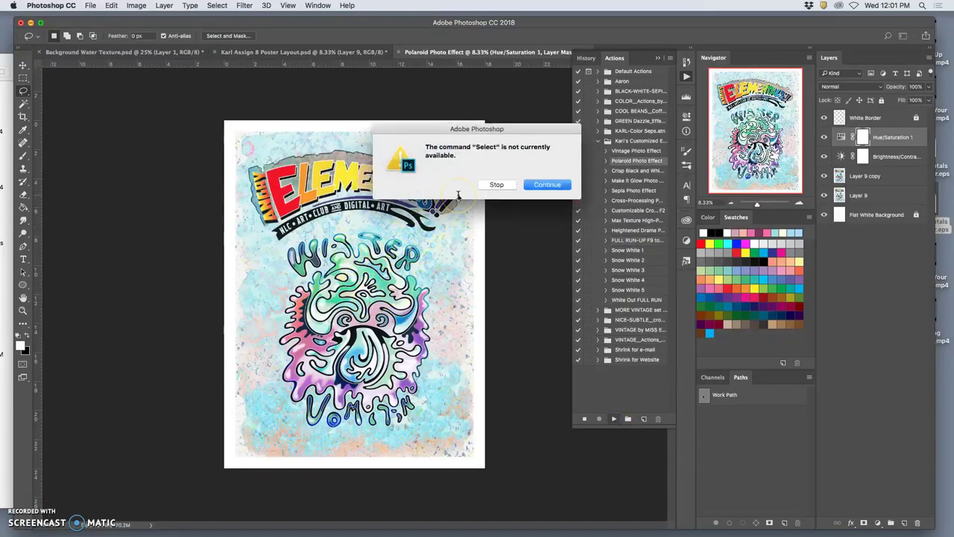
key(Return)
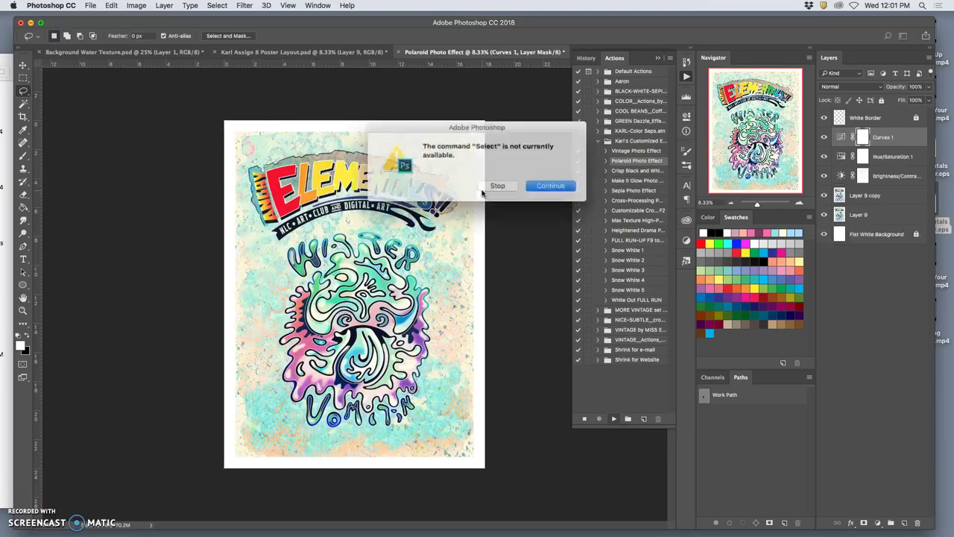
key(Return)
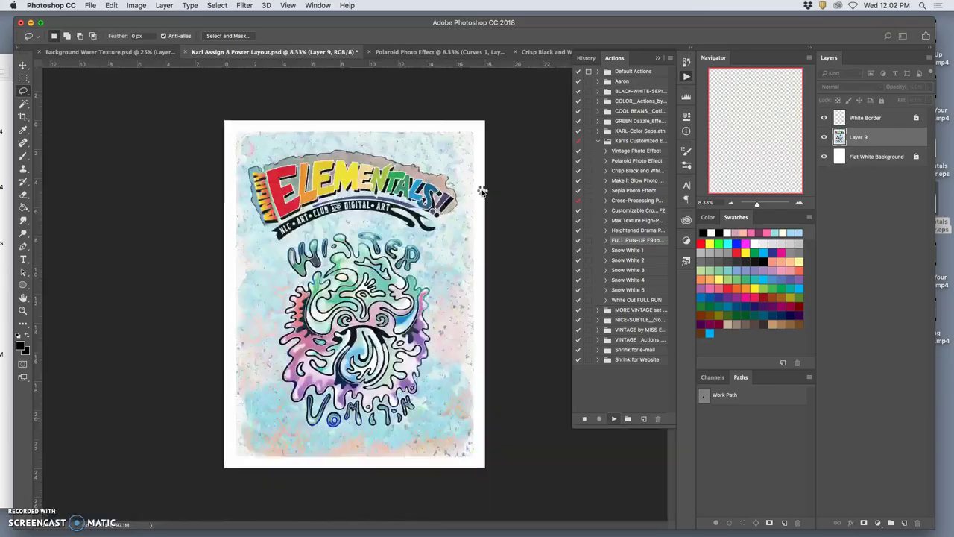
key(Return)
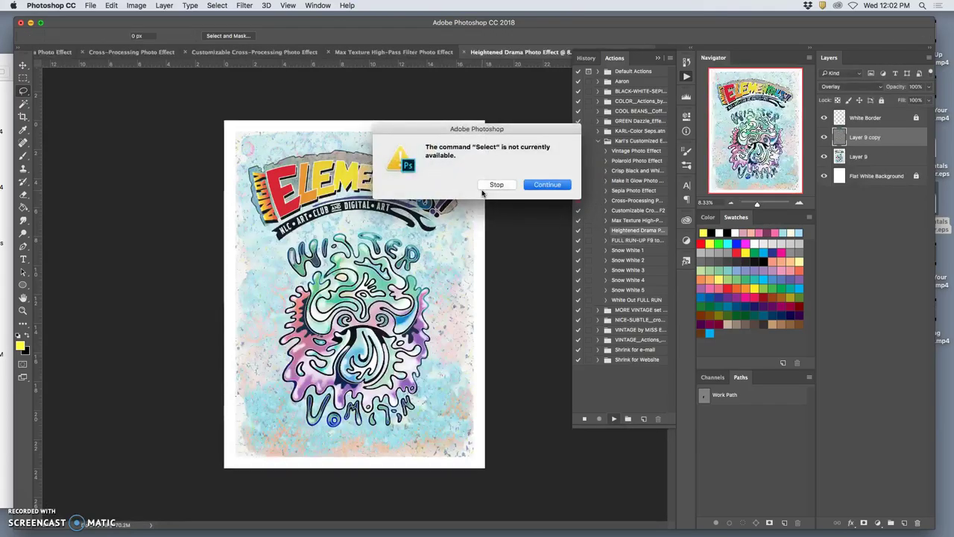
click(483, 188)
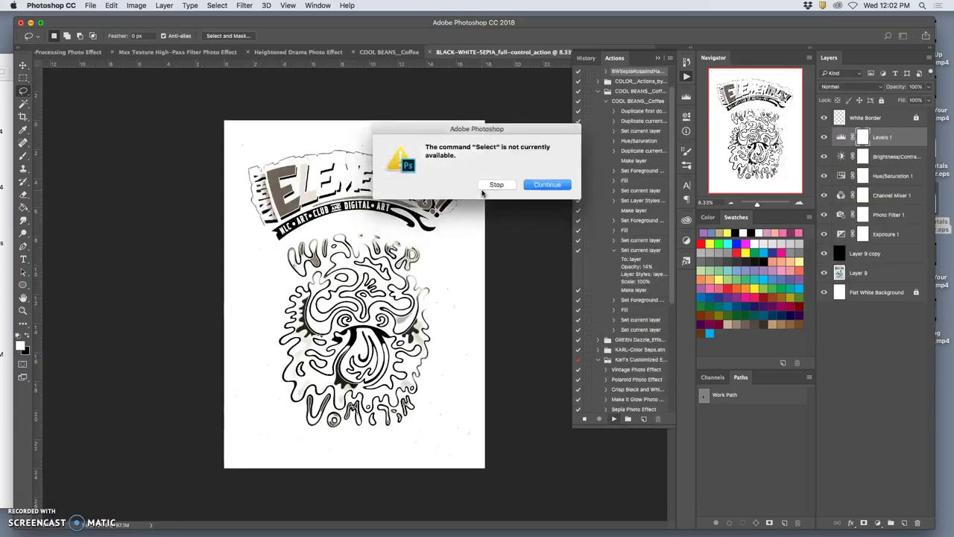
key(Return)
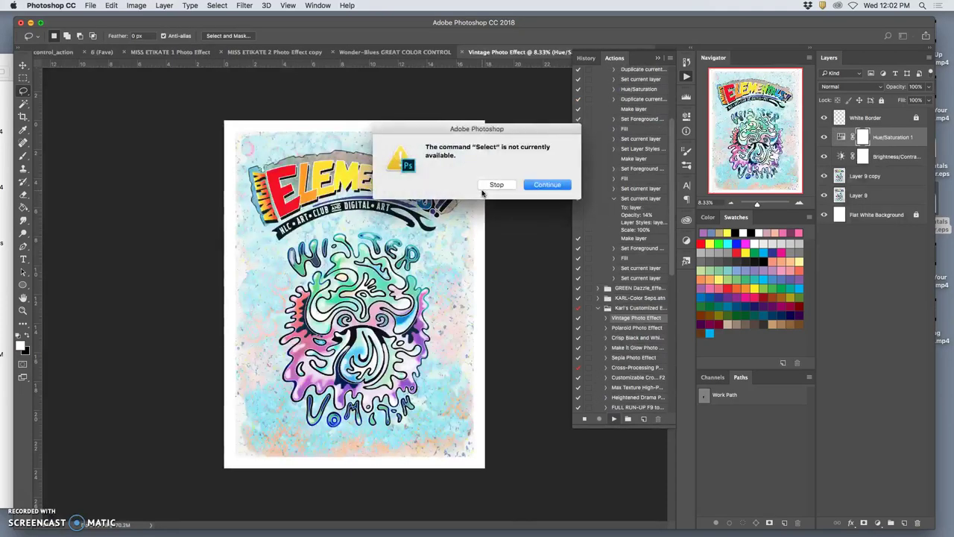
click(543, 187)
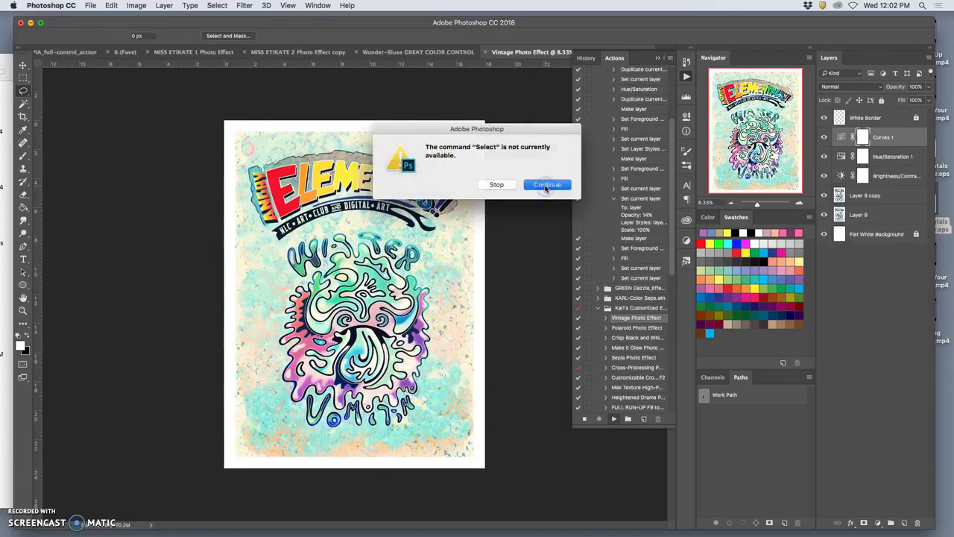
click(544, 188)
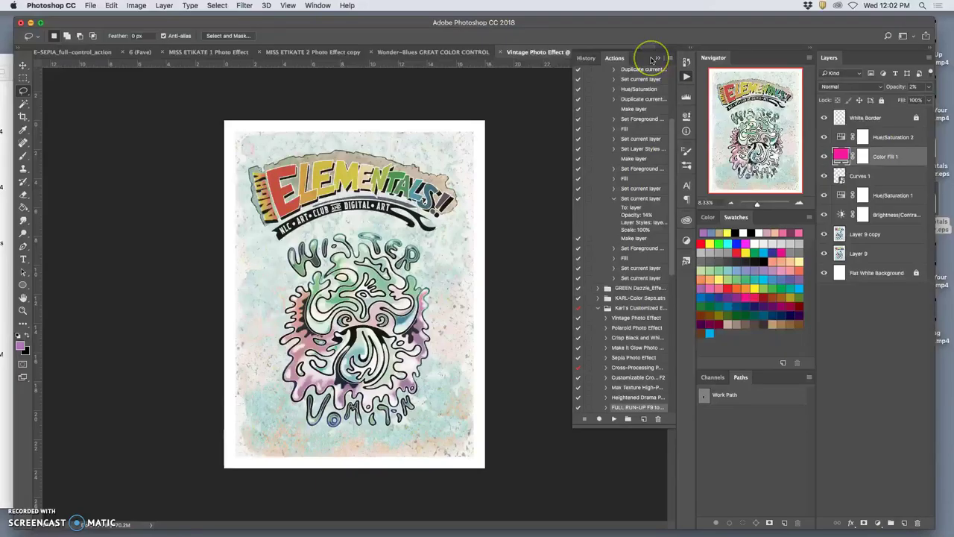
click(657, 59)
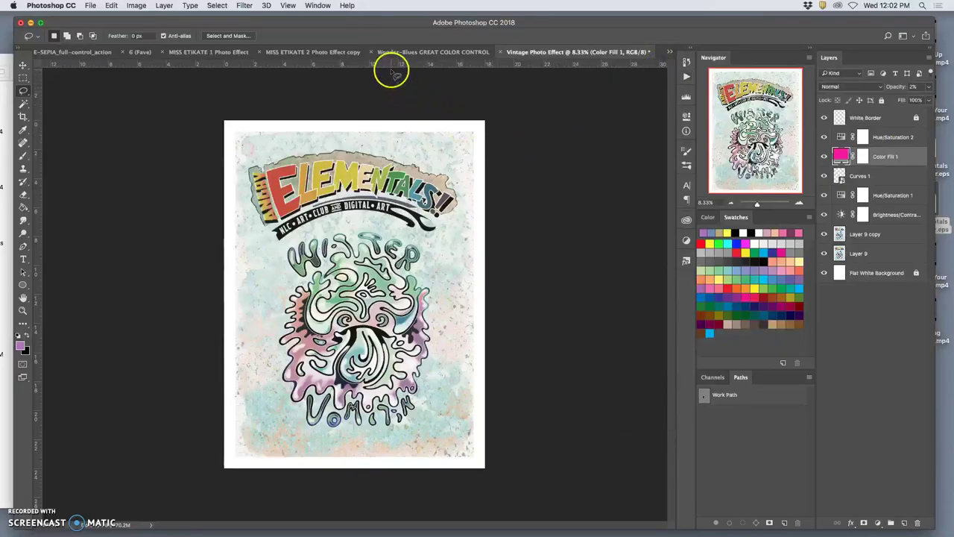
Float all documents in separate windows, then try tiling them in a grid
click(319, 6)
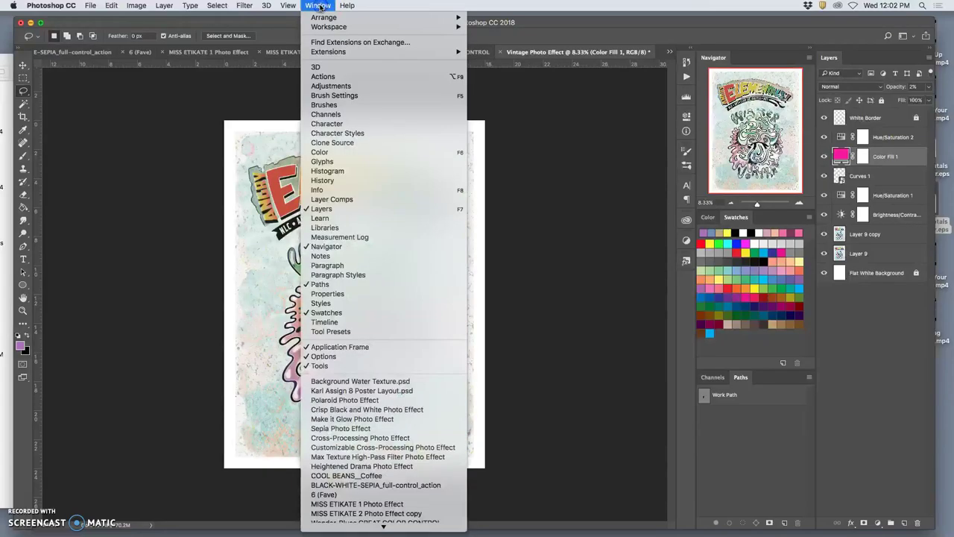
mouse_move(323, 17)
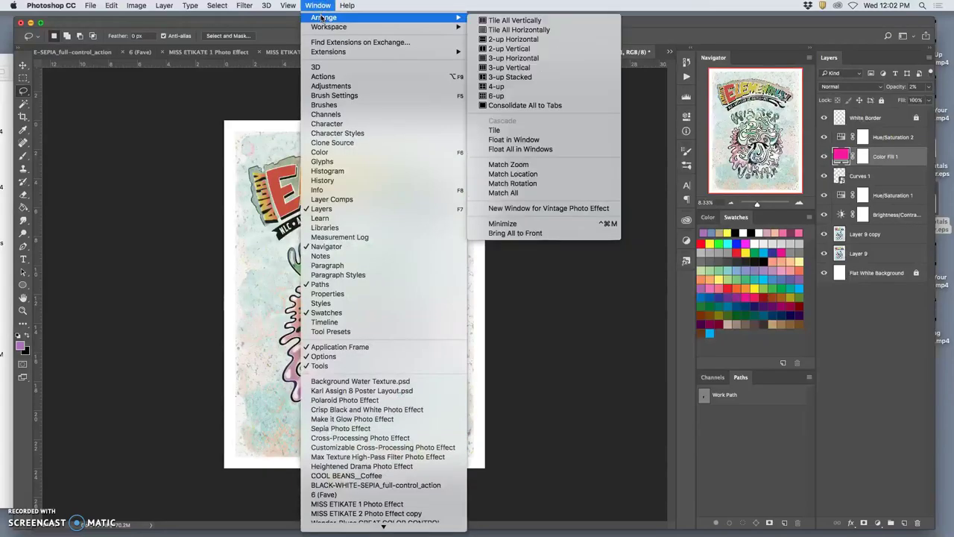
click(536, 150)
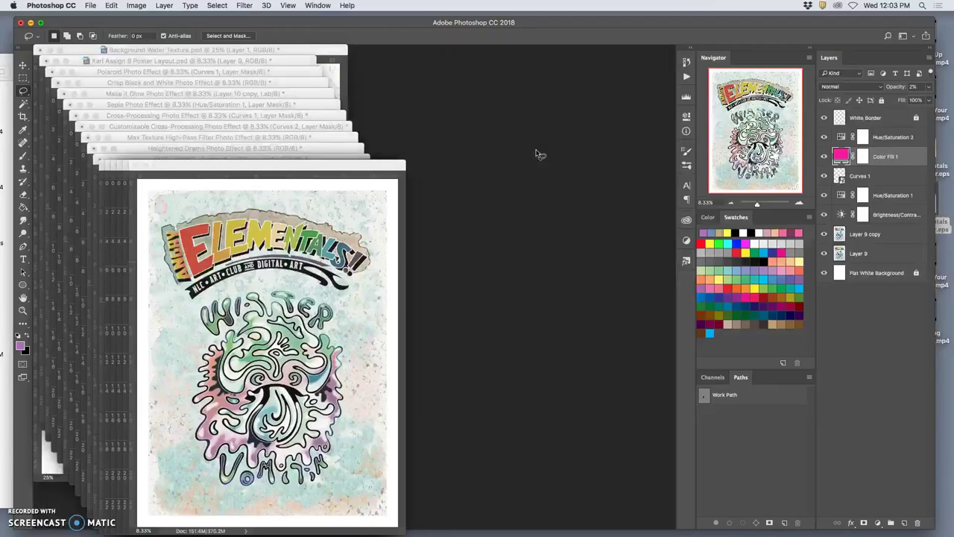
click(510, 147)
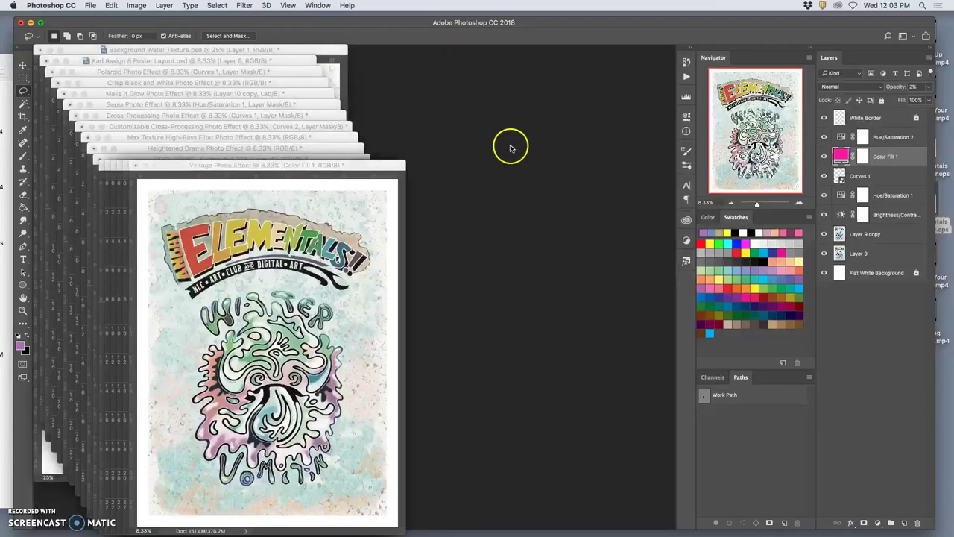
click(318, 5)
click(349, 18)
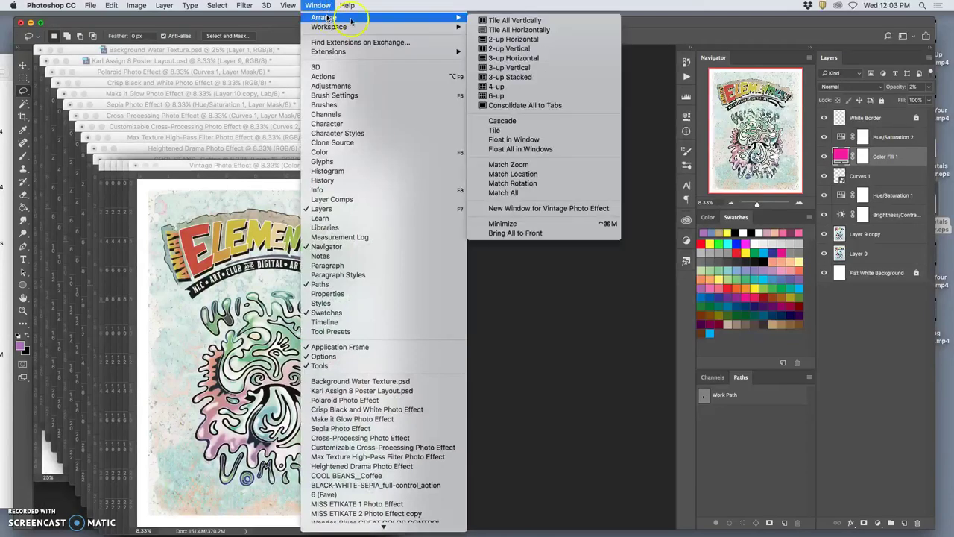
click(528, 132)
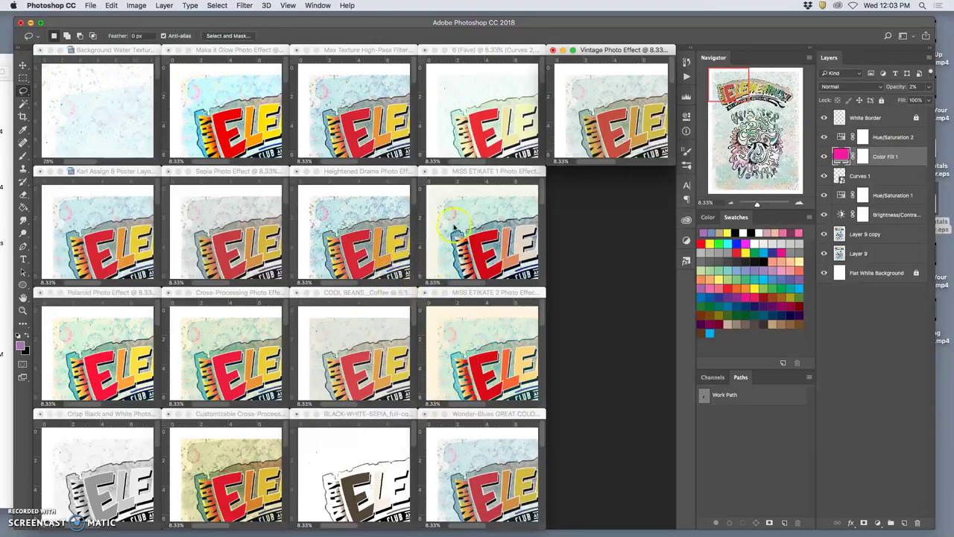
Float all documents again as cascaded windows with Vintage Photo Effect in front
click(322, 6)
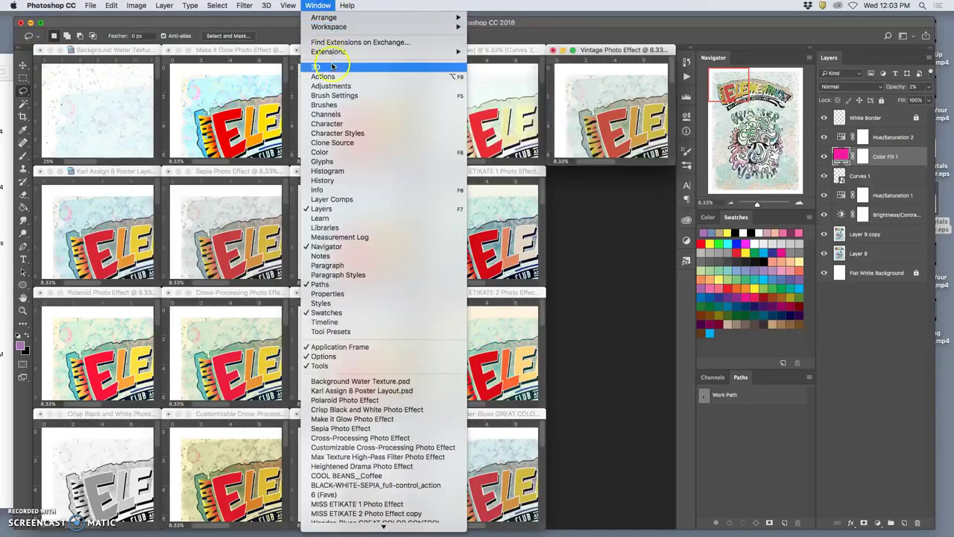
mouse_move(326, 27)
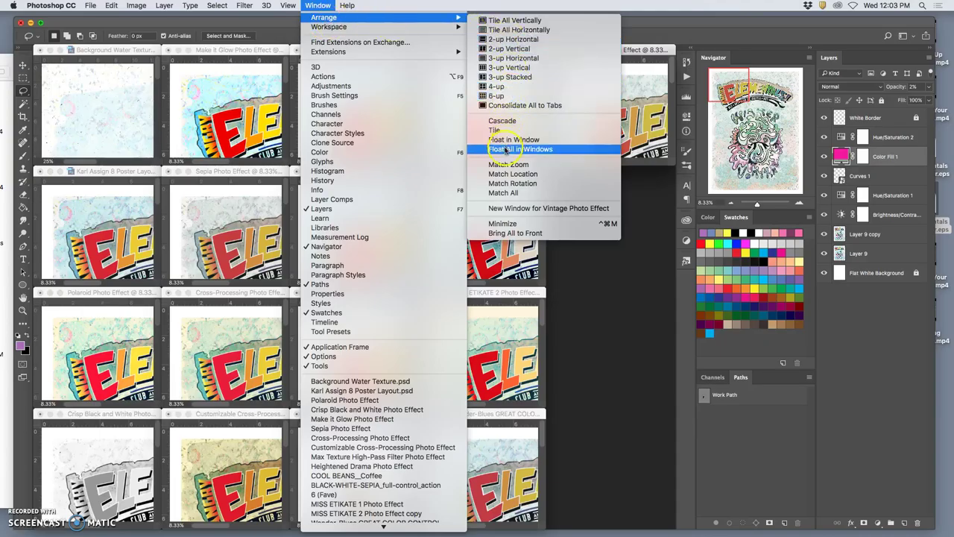
click(507, 149)
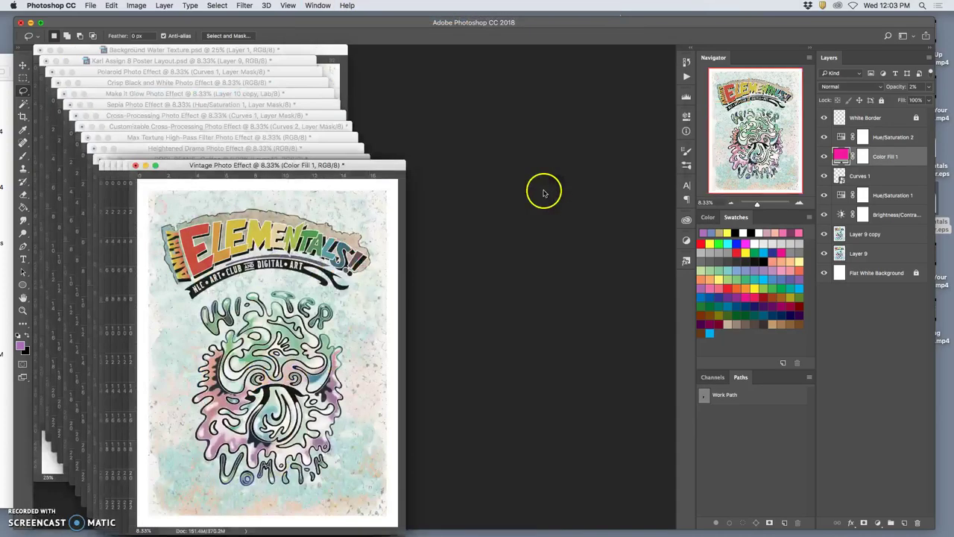
Close the Vintage Photo Effect, Wonder-Blues and MISS ETIKATE 2 windows, discarding Wonder-Blues changes
drag(346, 166, 579, 73)
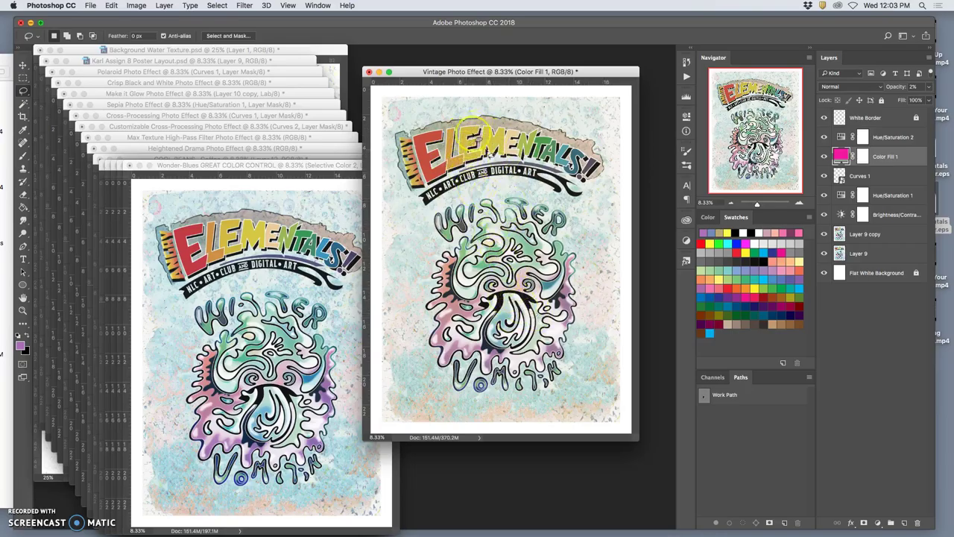
click(378, 71)
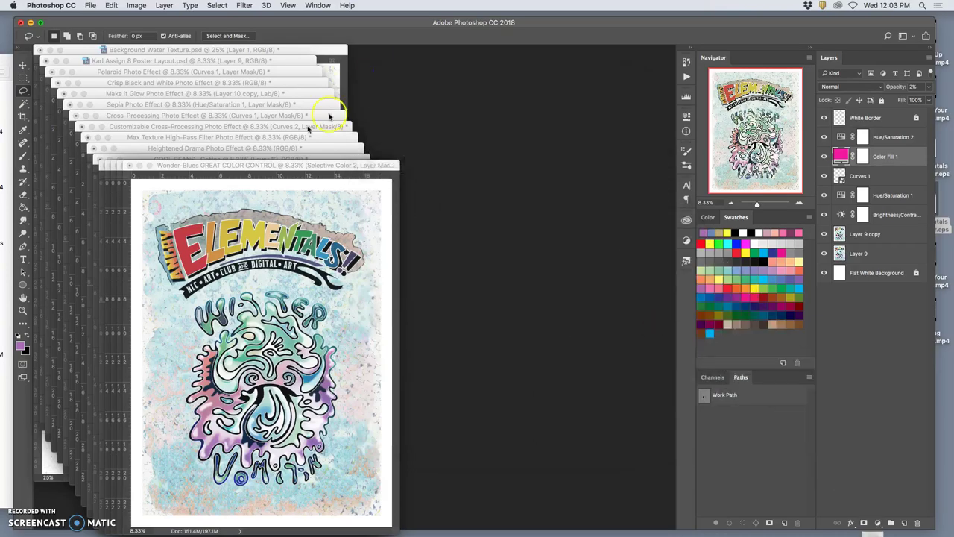
click(124, 166)
drag(127, 165, 409, 65)
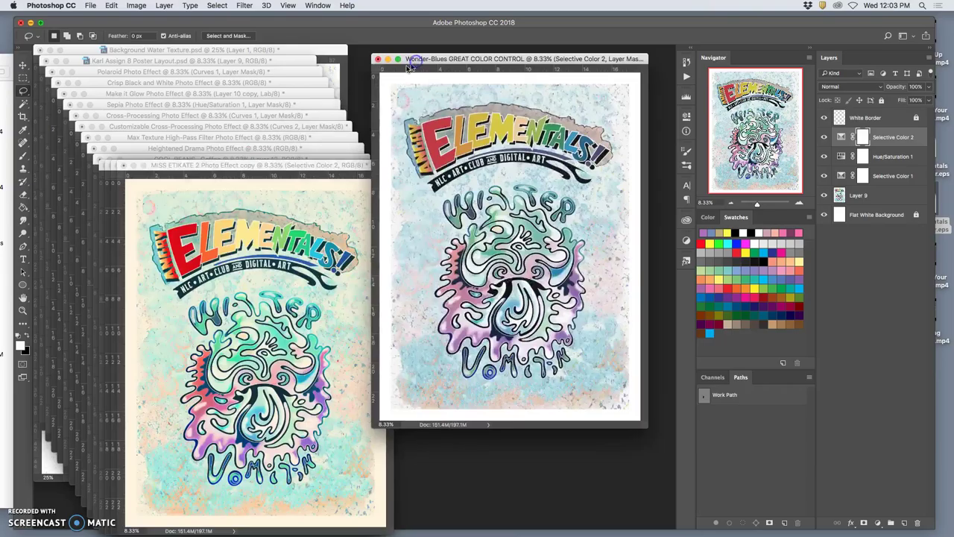
click(378, 59)
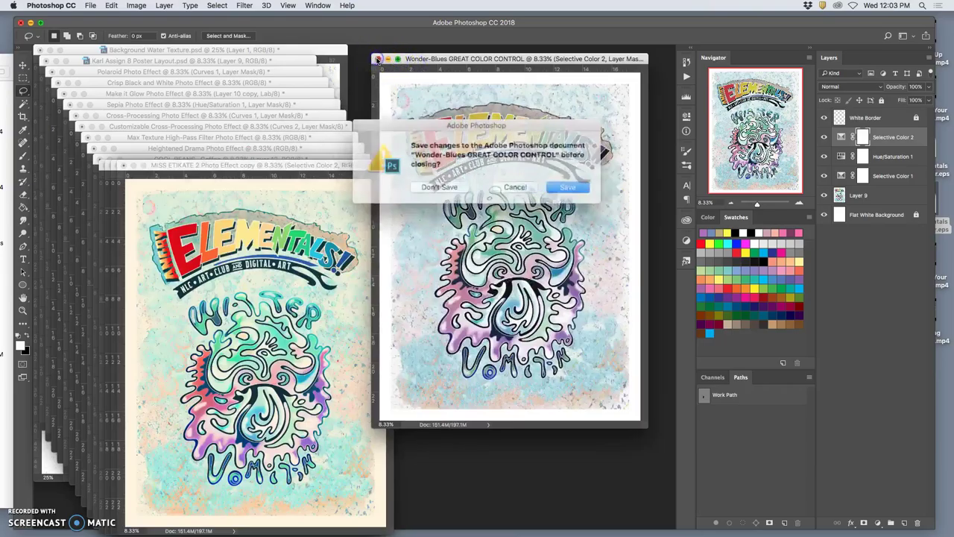
click(440, 185)
drag(321, 164, 581, 55)
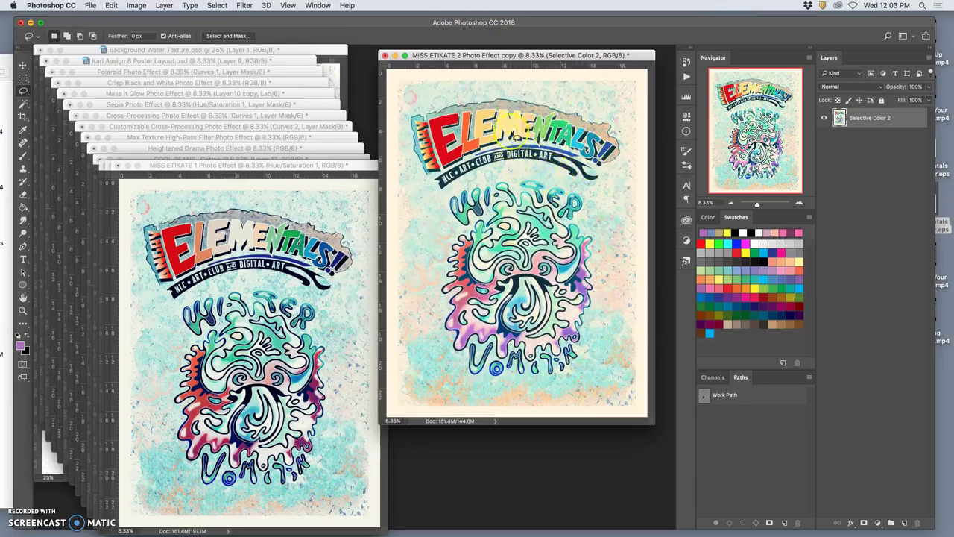
click(385, 55)
Close MISS ETIKATE 1, 6 (Fave) and BLACK-WHITE-SEPIA_full-control_action without saving
drag(256, 166, 525, 56)
click(418, 53)
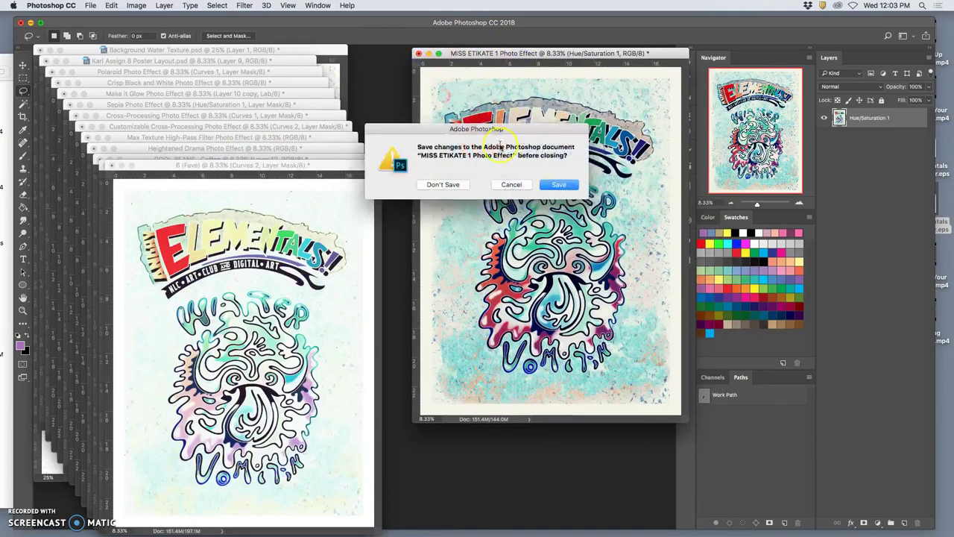
click(445, 186)
drag(331, 166, 615, 77)
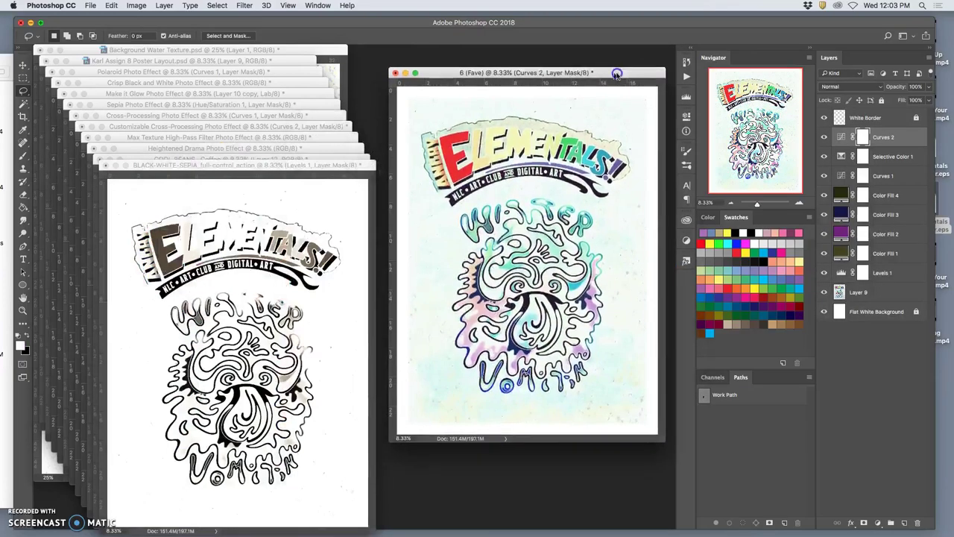
click(395, 72)
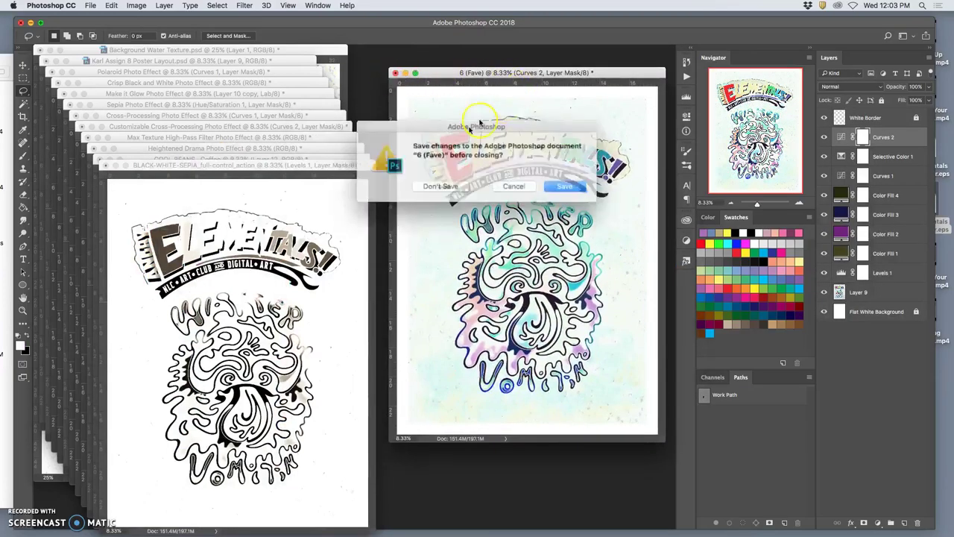
click(450, 188)
click(105, 164)
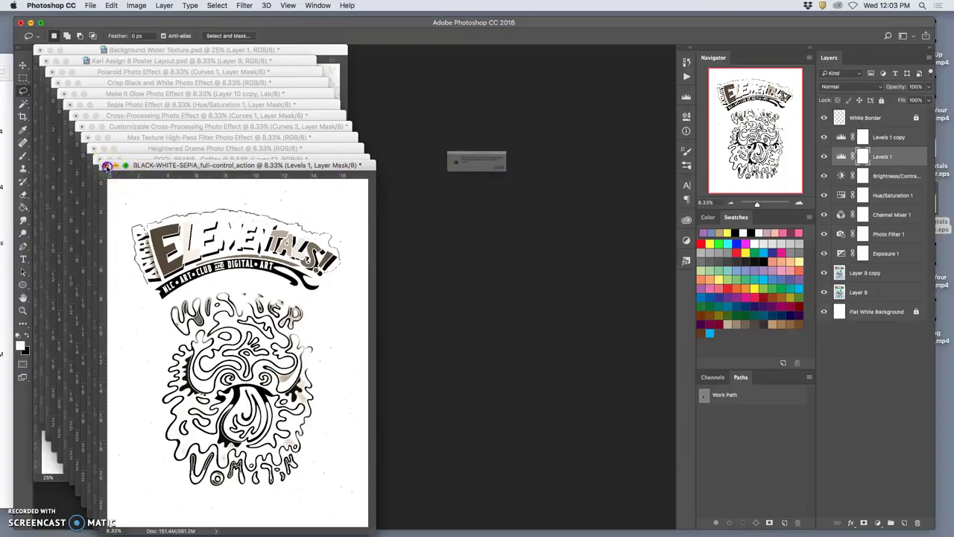
click(393, 183)
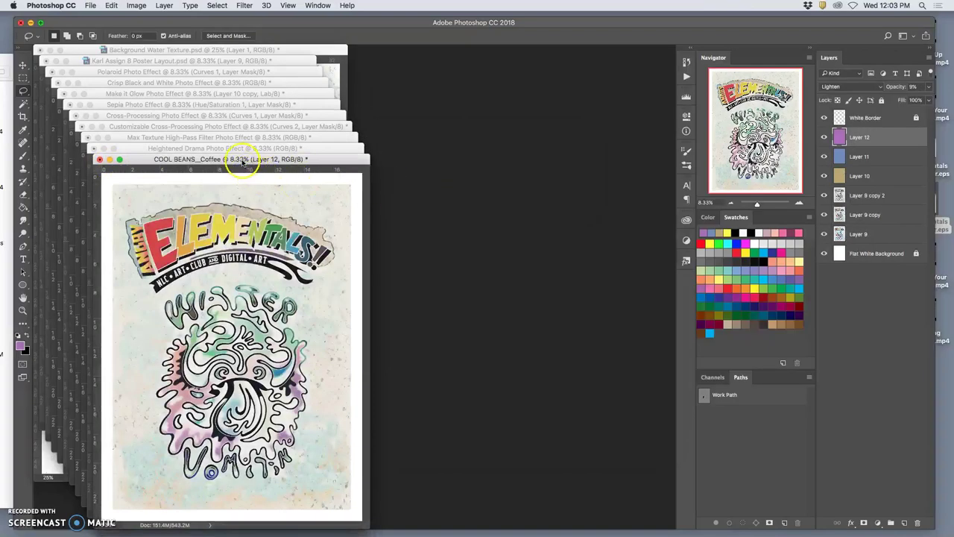
Minimize COOL BEANS_Coffee and dock Heightened Drama Photo Effect as a tabbed document
drag(245, 160, 525, 66)
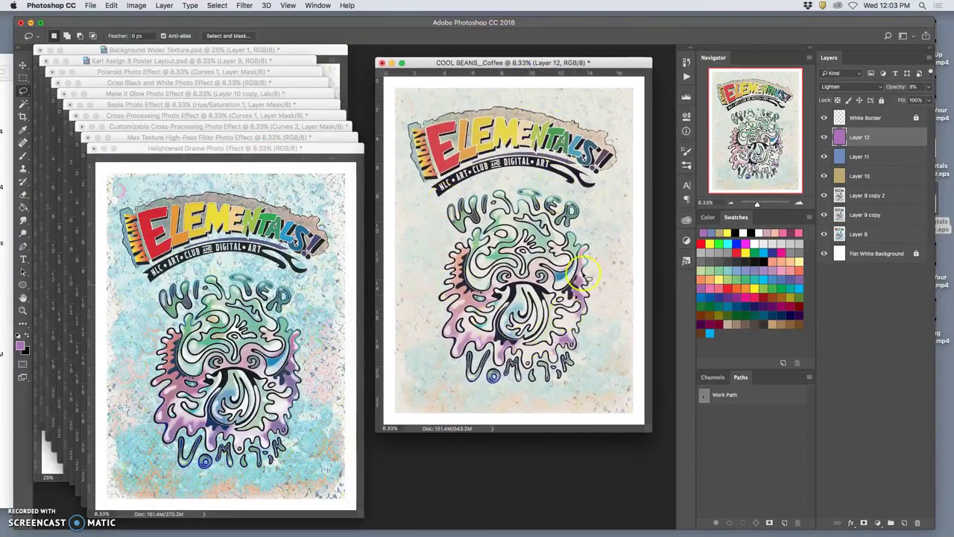
click(391, 63)
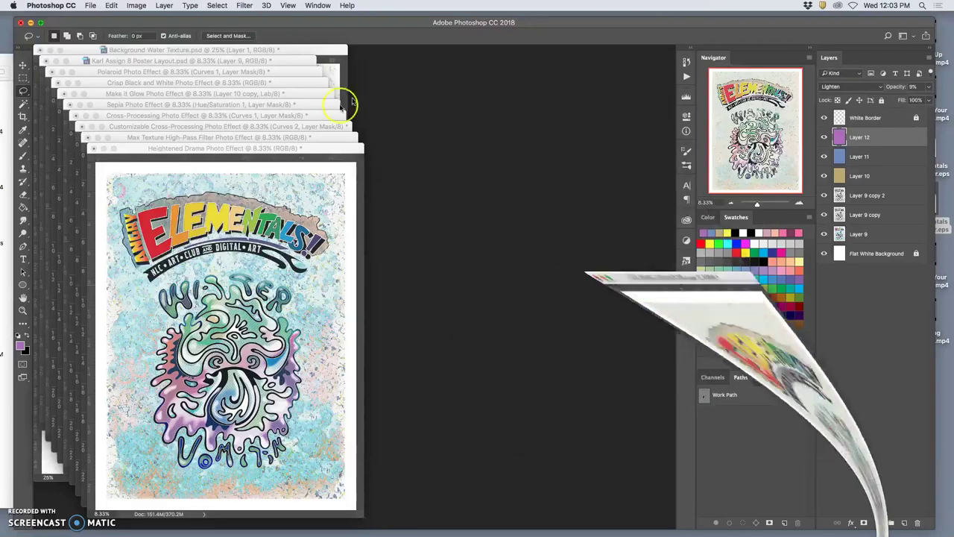
drag(245, 145, 526, 67)
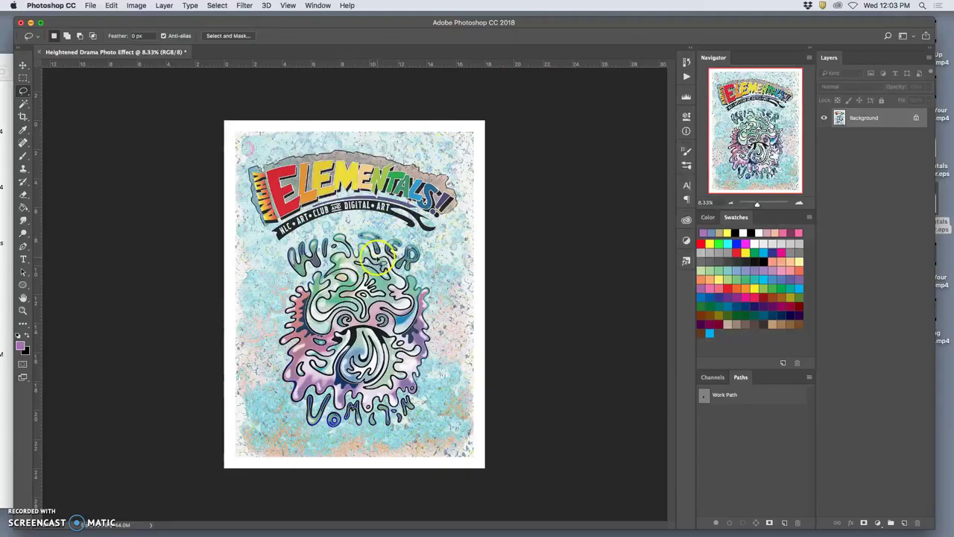
Zoom in to inspect the Heightened Drama artwork, then fit the whole poster on screen
key(super+equal)
key(super+equal)
key(super+equal)
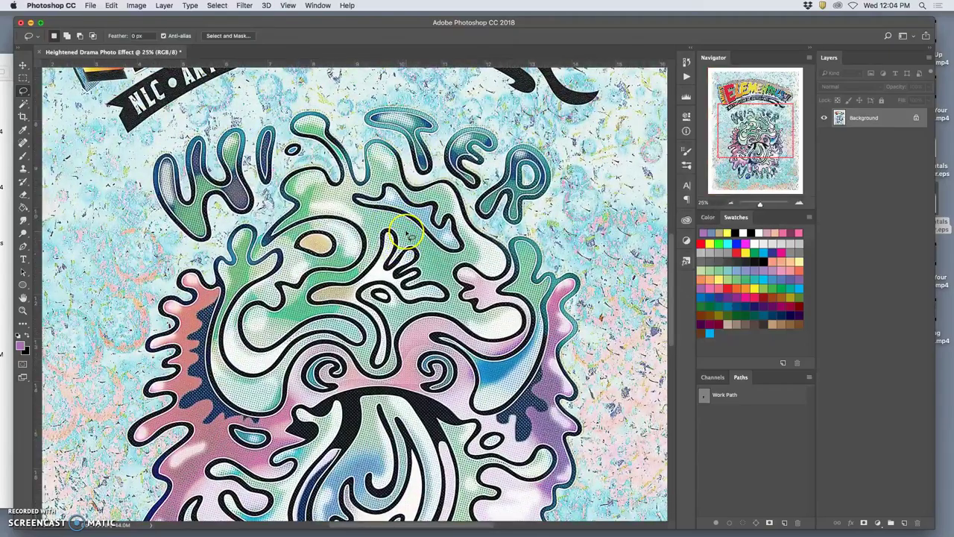
scroll(414, 237, up, 5)
scroll(414, 237, up, 2)
scroll(411, 236, down, 2)
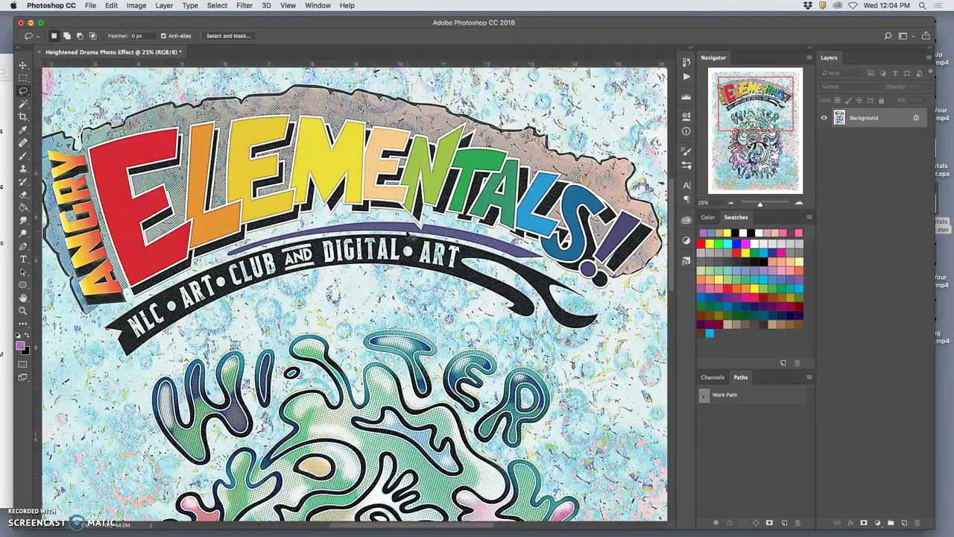
key(super+minus)
key(super+0)
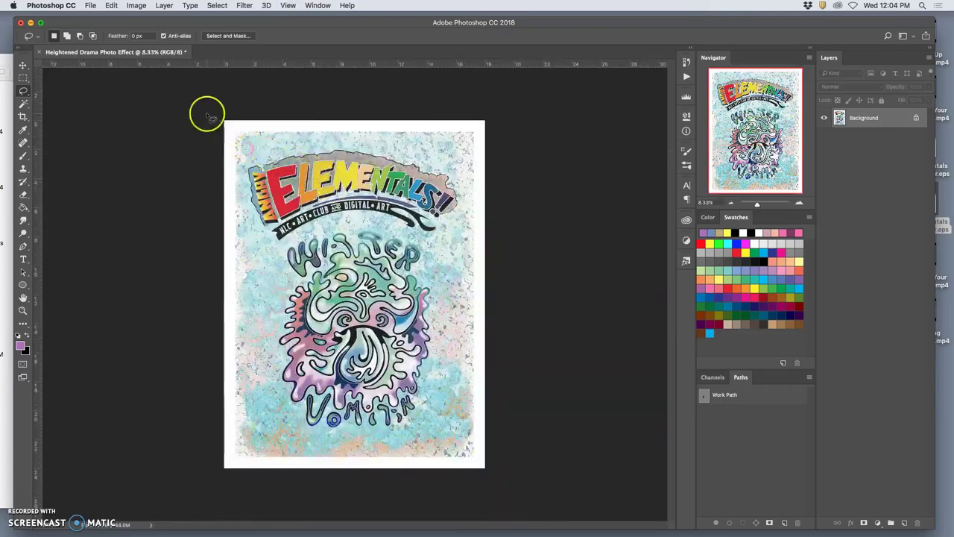
Keep Heightened Drama open, undock it into a floating window and minimize it
click(39, 52)
click(504, 188)
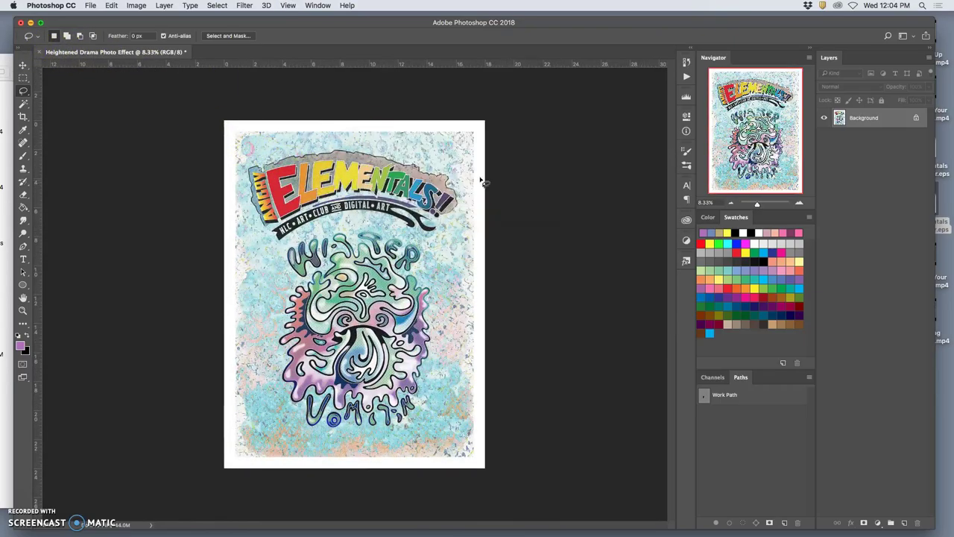
drag(70, 53, 134, 166)
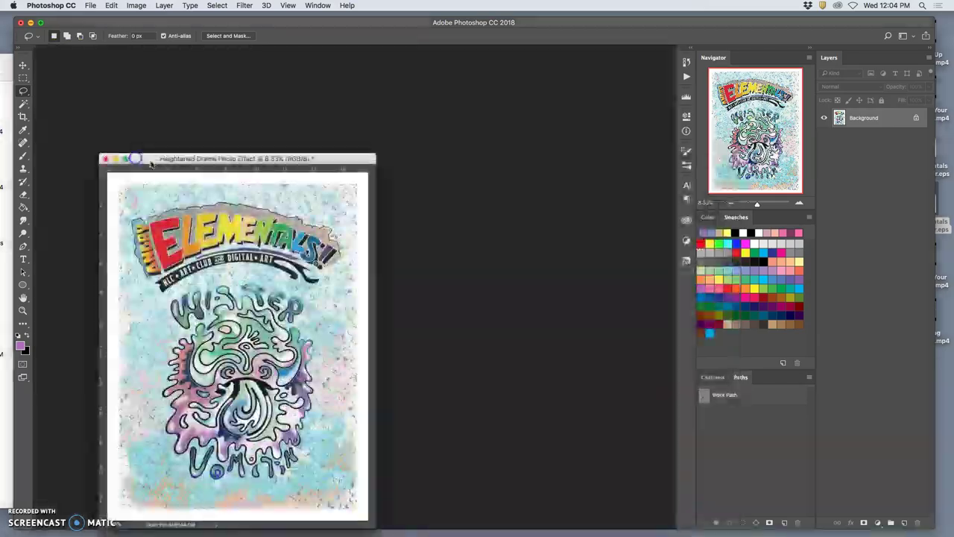
click(119, 160)
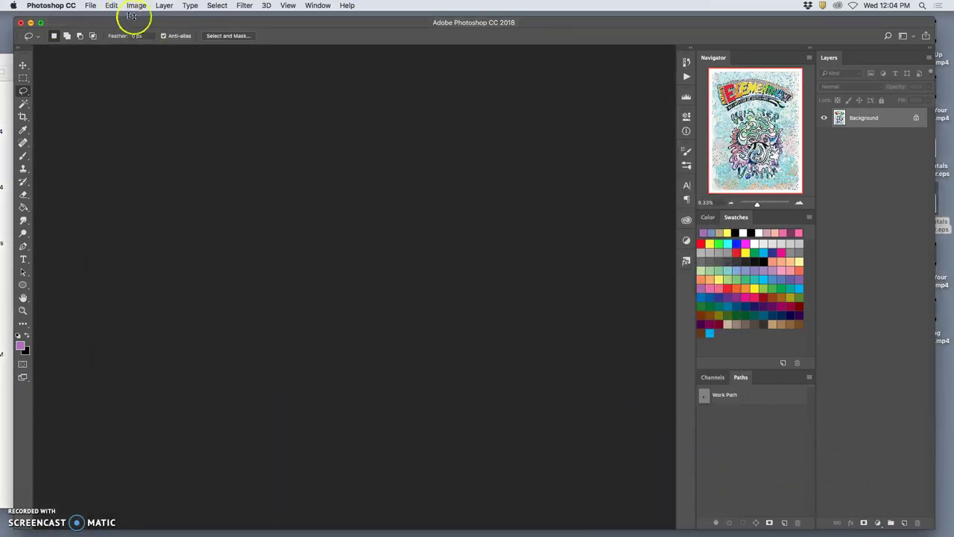
click(318, 5)
mouse_move(335, 17)
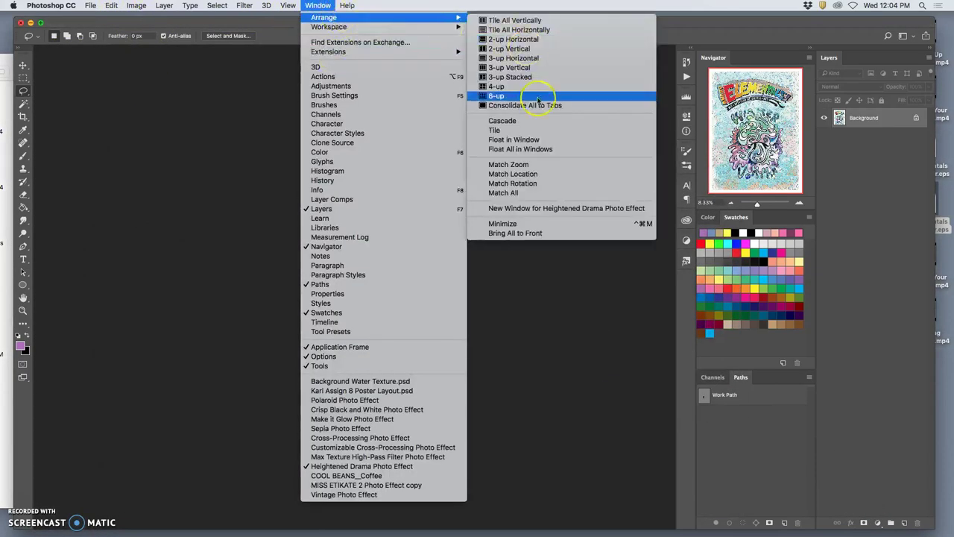
Float the remaining documents as cascaded windows and close Max Texture High-Pass Filter without saving
click(524, 149)
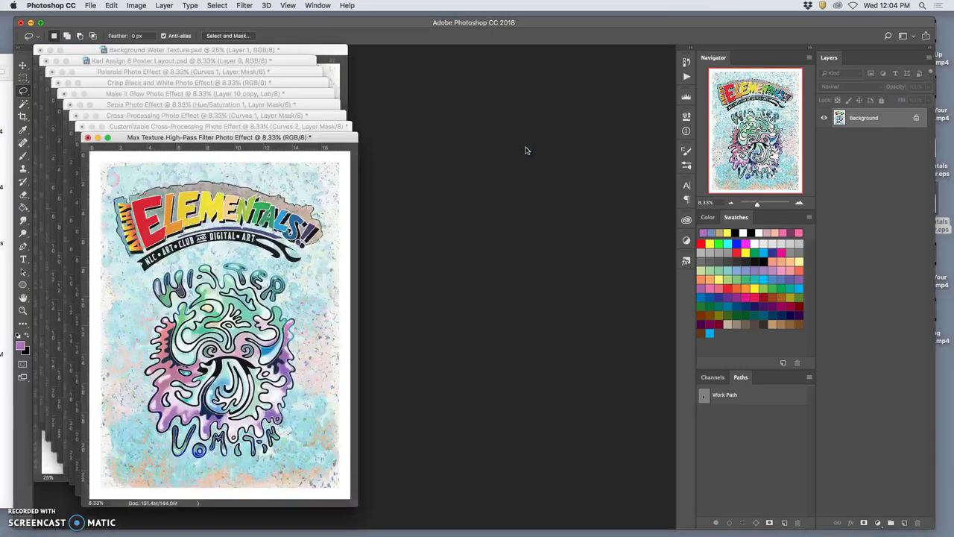
drag(285, 139, 554, 90)
scroll(521, 186, up, 6)
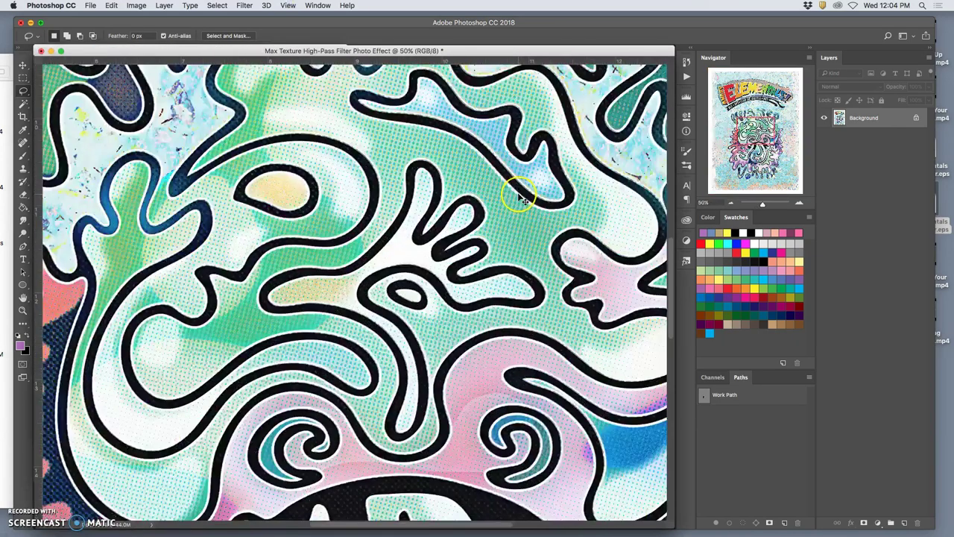
scroll(514, 190, up, 10)
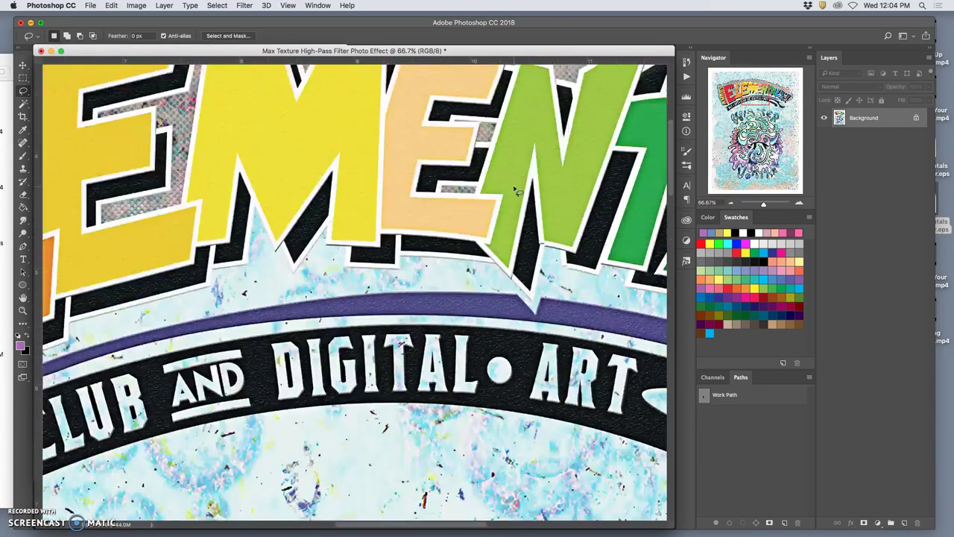
scroll(514, 190, down, 5)
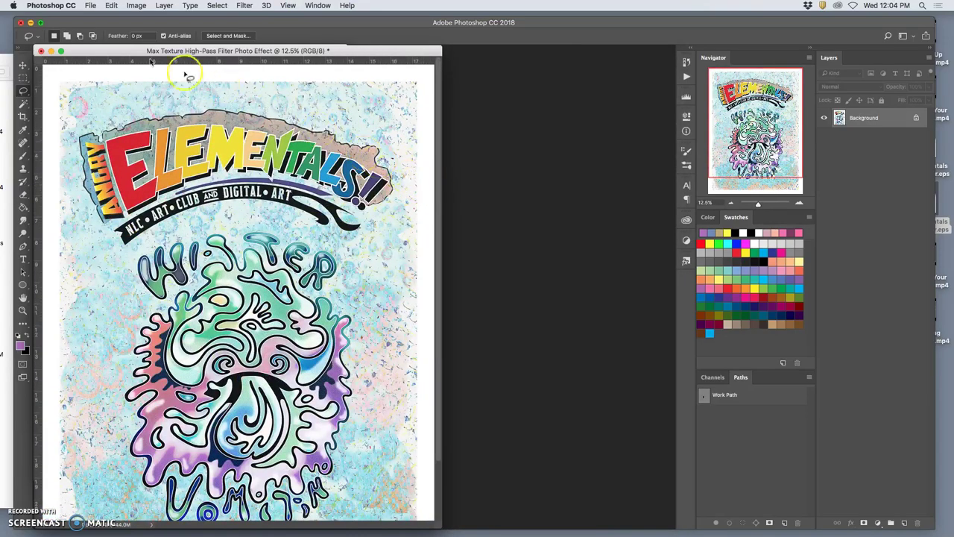
click(41, 50)
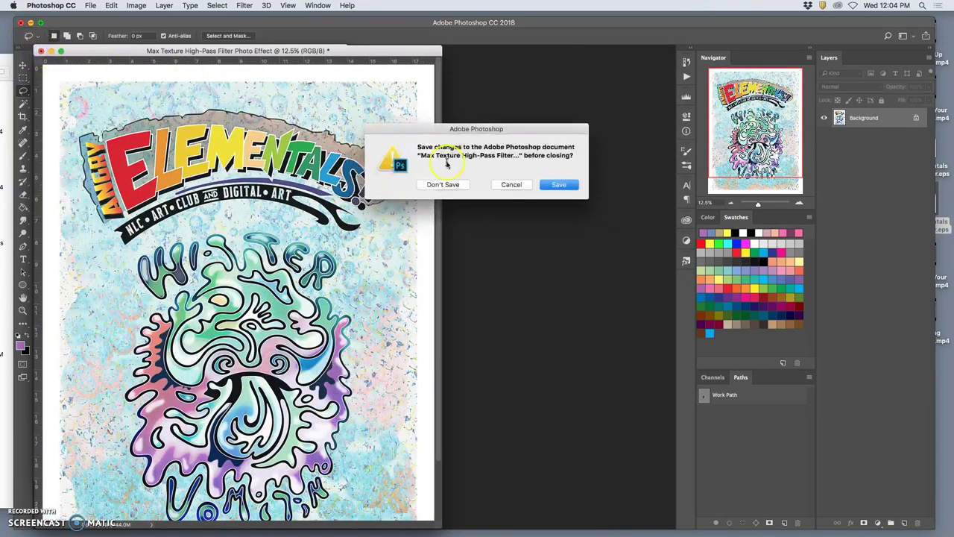
click(445, 184)
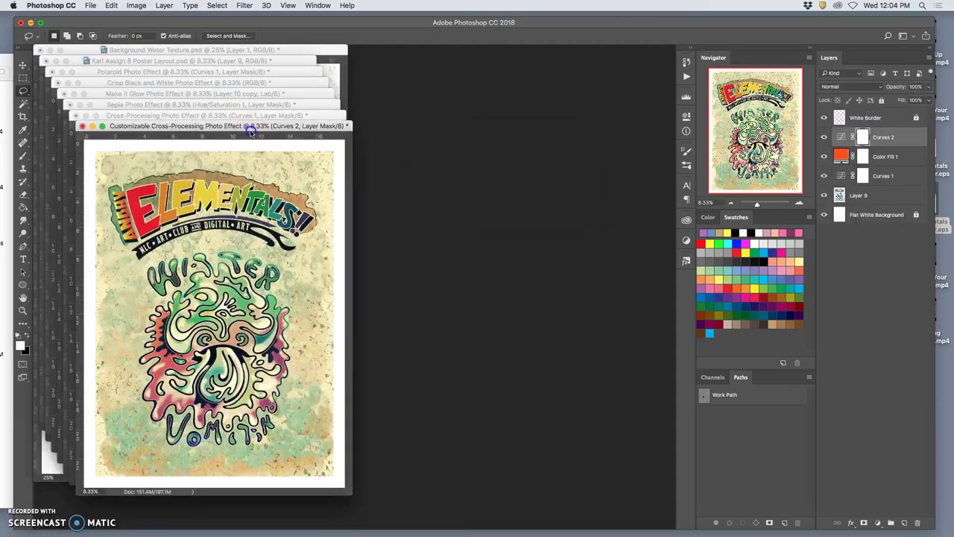
Close Customizable Cross-Processing unsaved and minimize the Cross-Processing and Sepia documents
drag(253, 126, 529, 73)
click(362, 73)
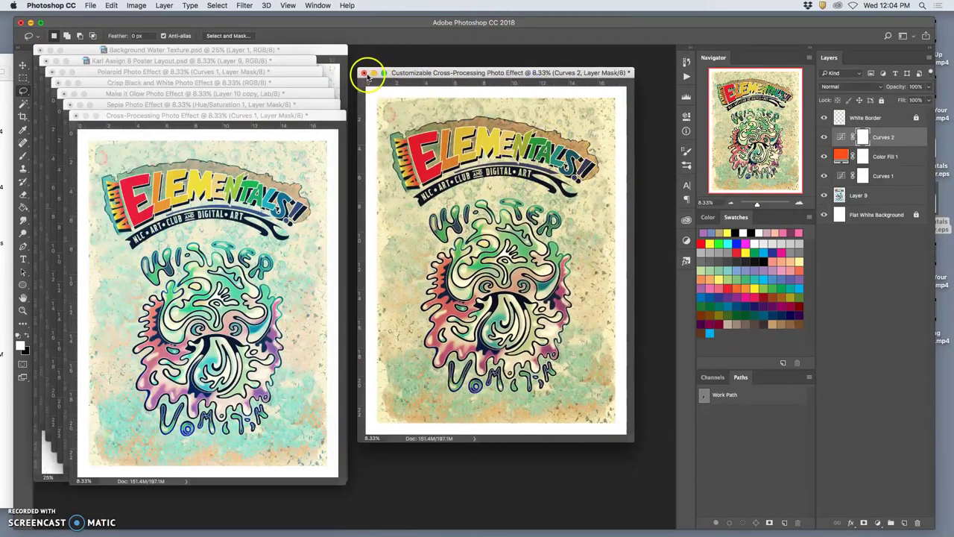
click(430, 182)
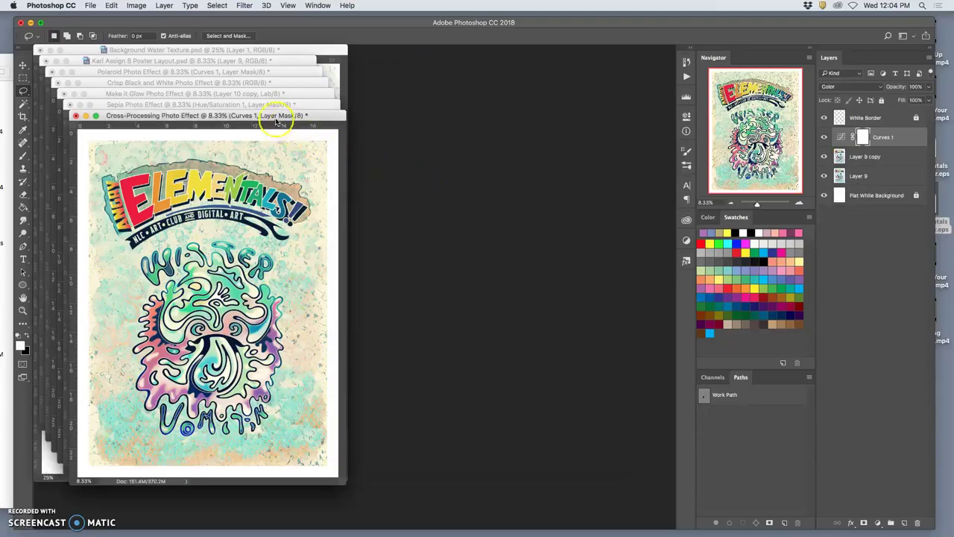
drag(277, 116, 574, 67)
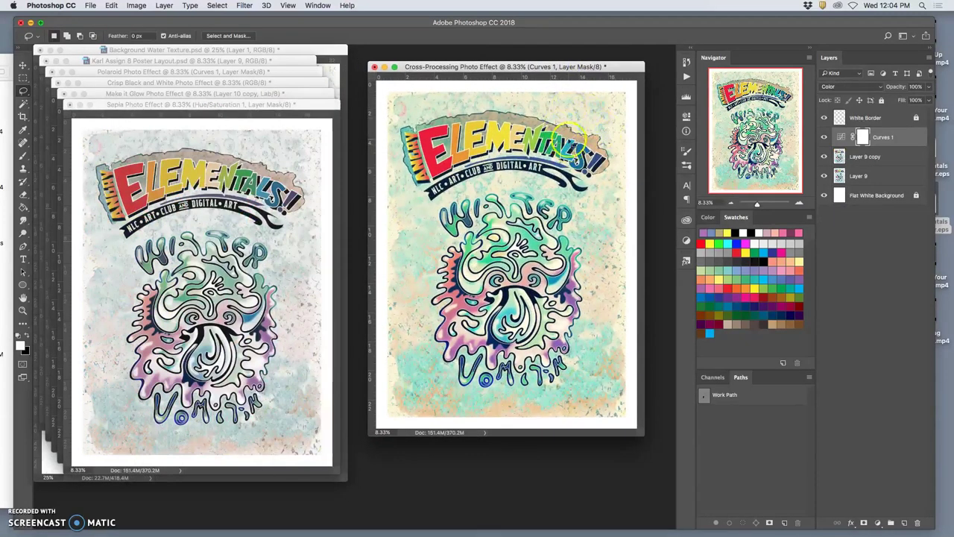
click(384, 67)
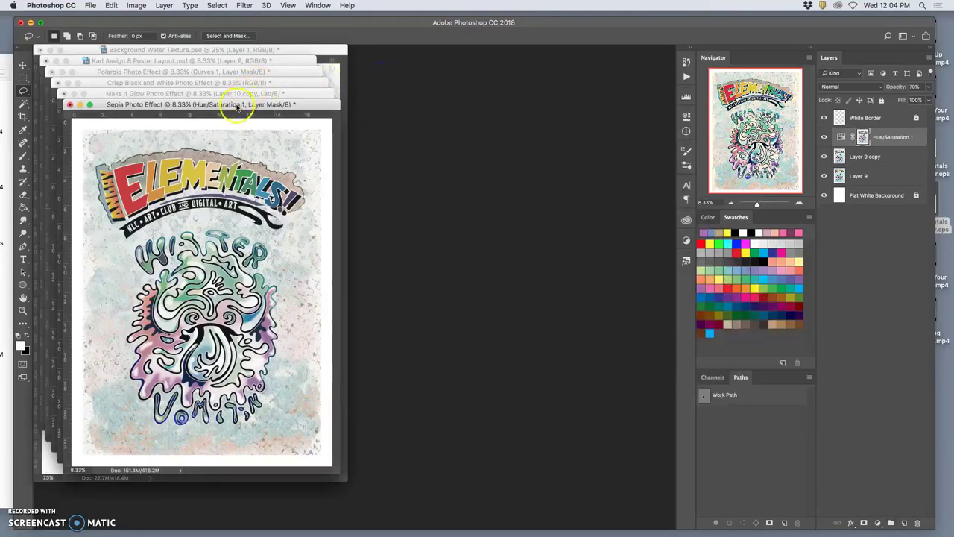
drag(246, 94, 542, 63)
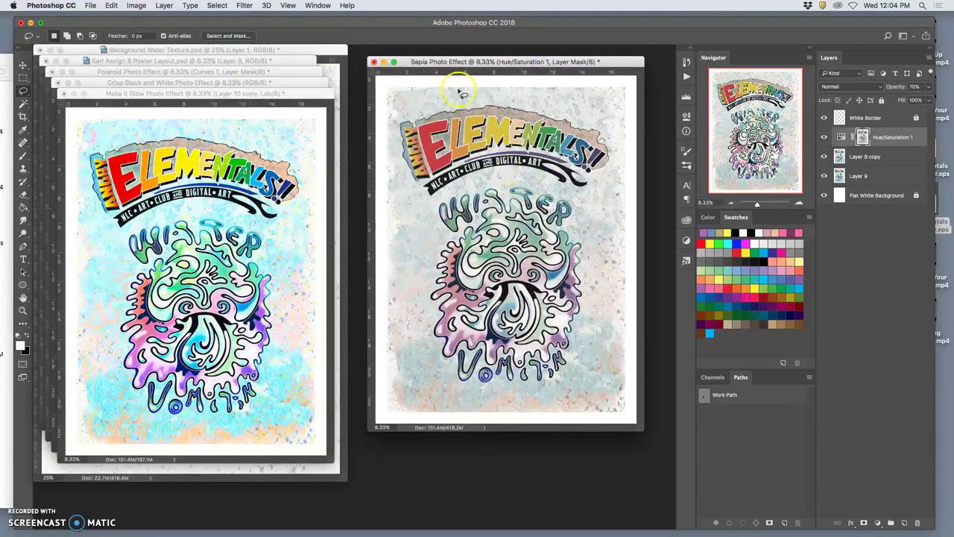
click(384, 61)
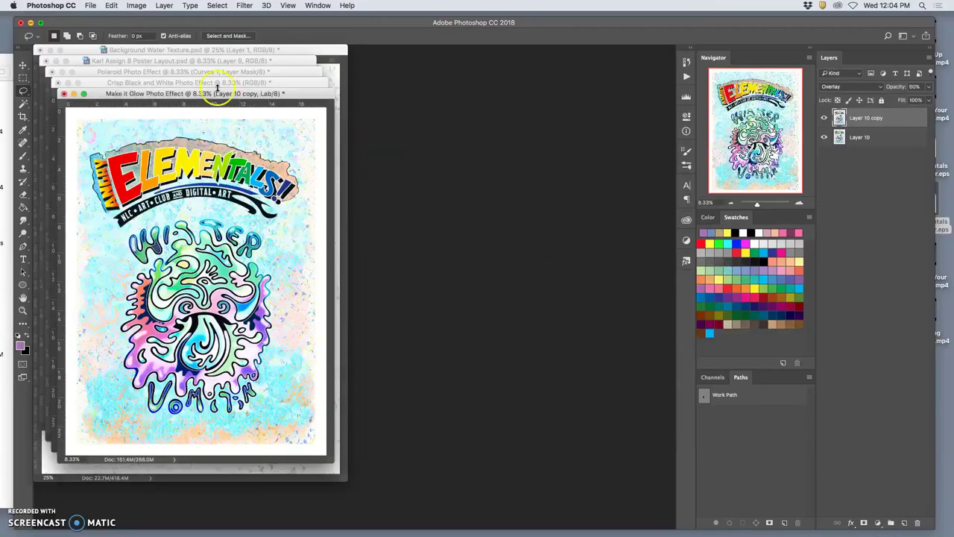
Close Make it Glow, Crisp Black and White and Polaroid Photo Effect without saving
drag(217, 91, 514, 75)
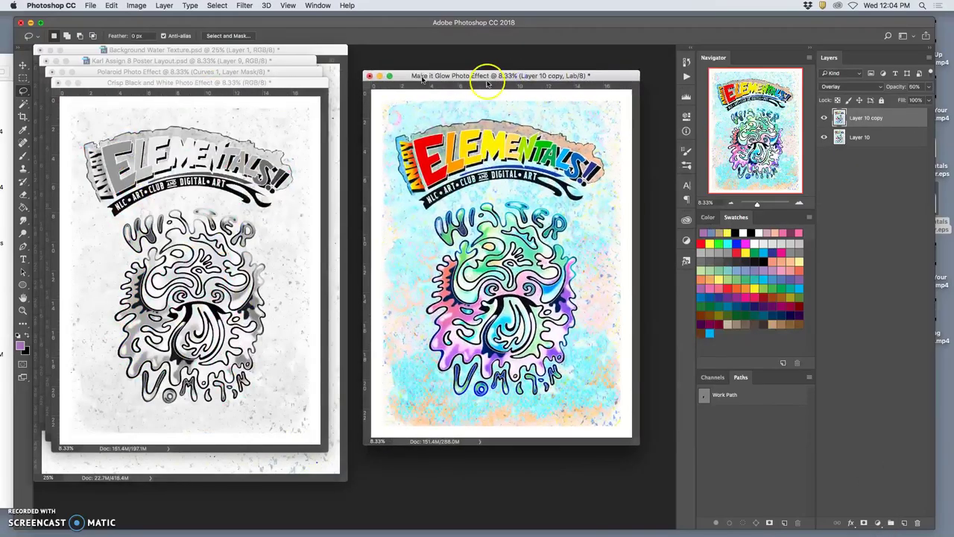
click(368, 75)
click(442, 187)
drag(291, 89, 605, 83)
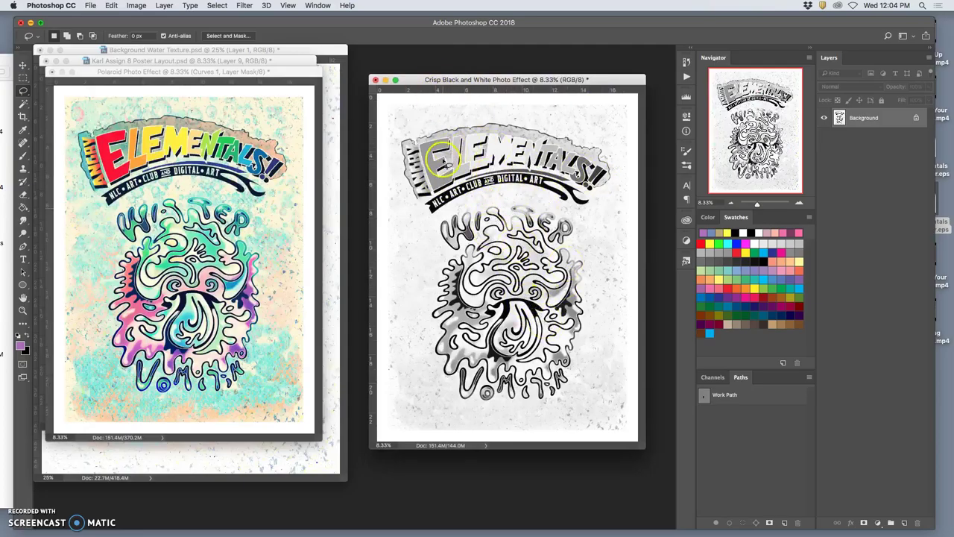
click(376, 80)
click(446, 186)
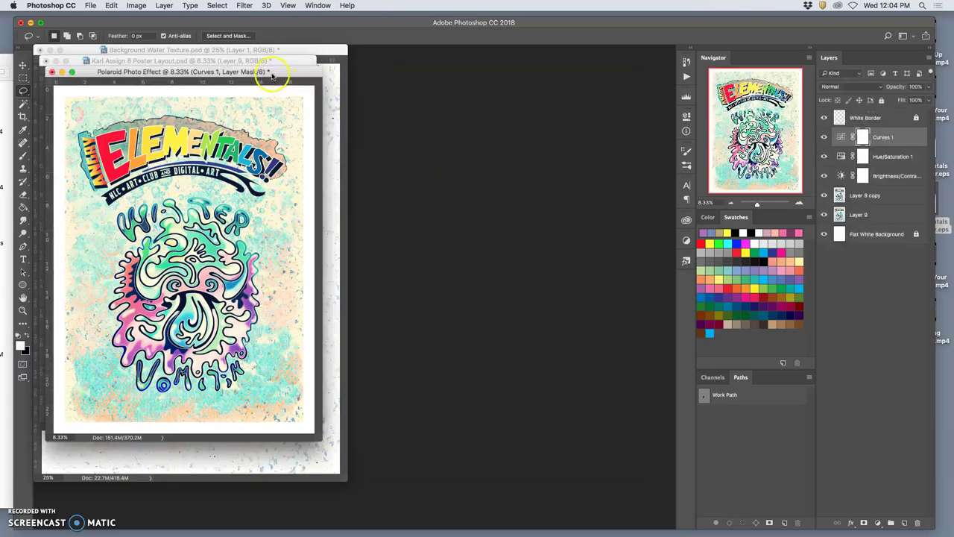
drag(266, 72, 568, 81)
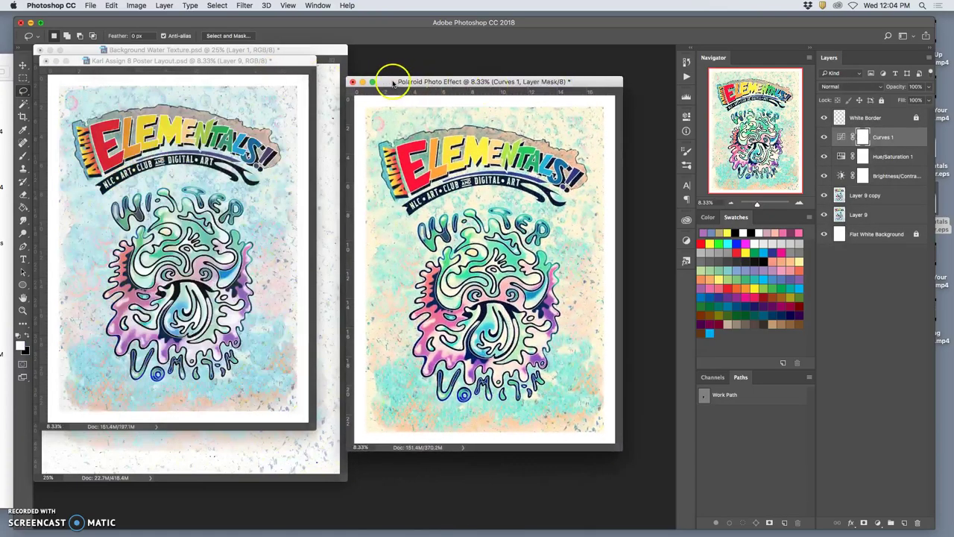
click(352, 82)
click(444, 186)
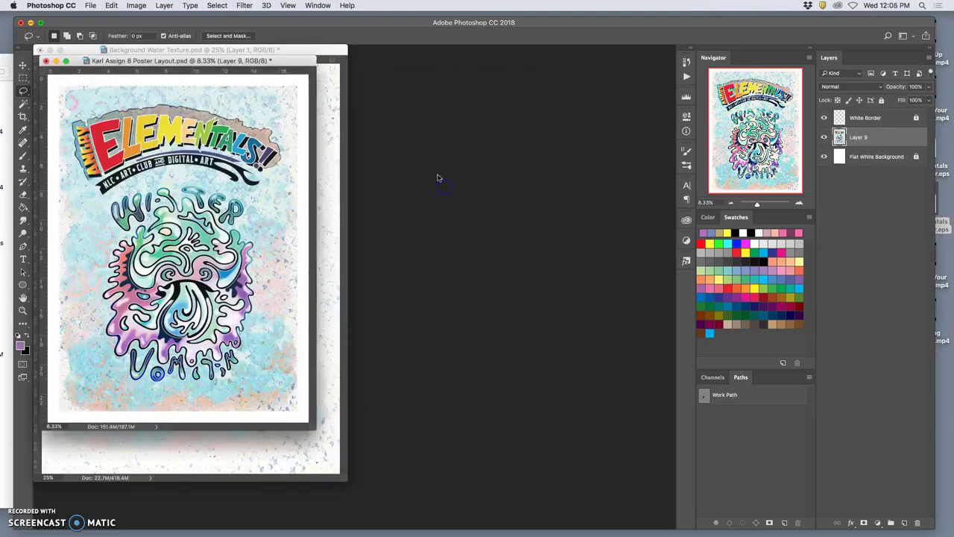
Move the poster layout window right and close the Background Water Texture document
drag(180, 64, 505, 99)
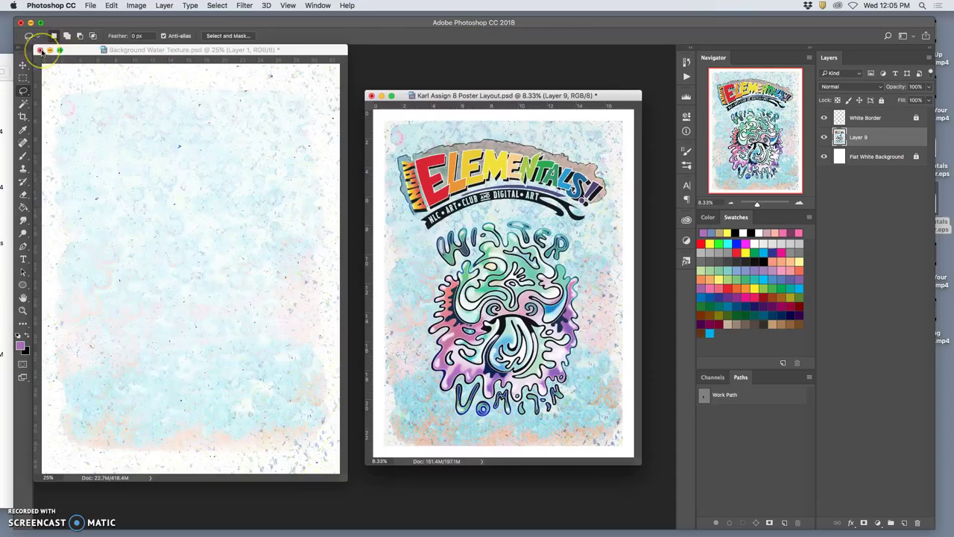
click(41, 50)
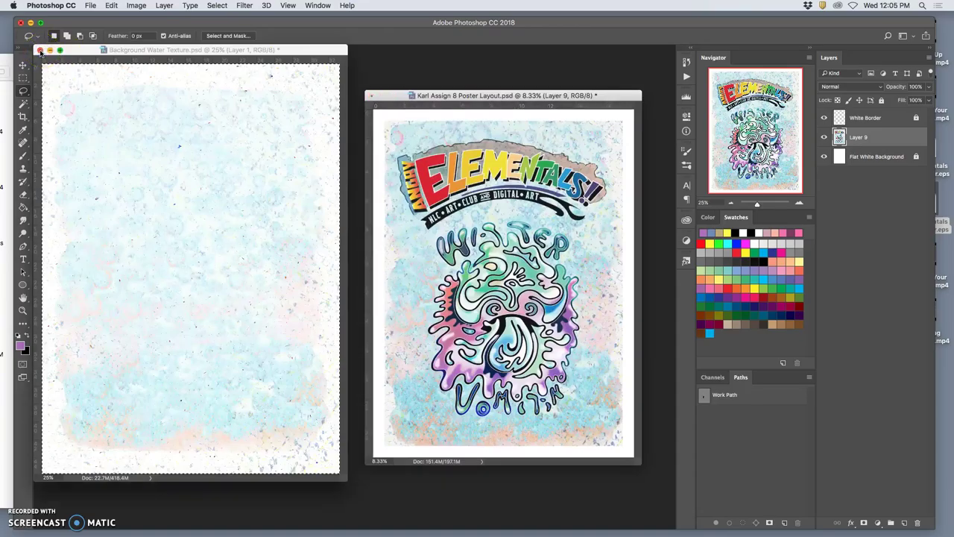
click(41, 50)
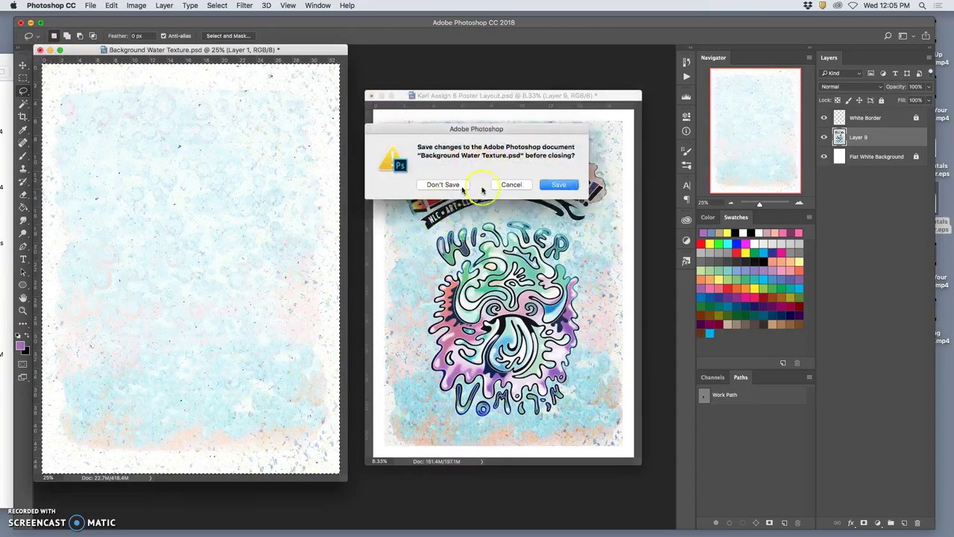
click(555, 185)
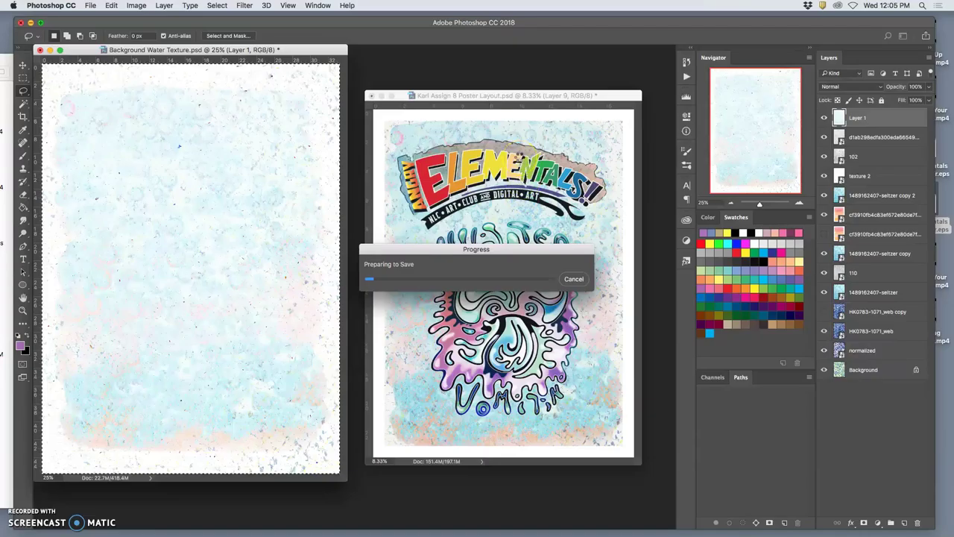
click(572, 279)
mouse_move(704, 525)
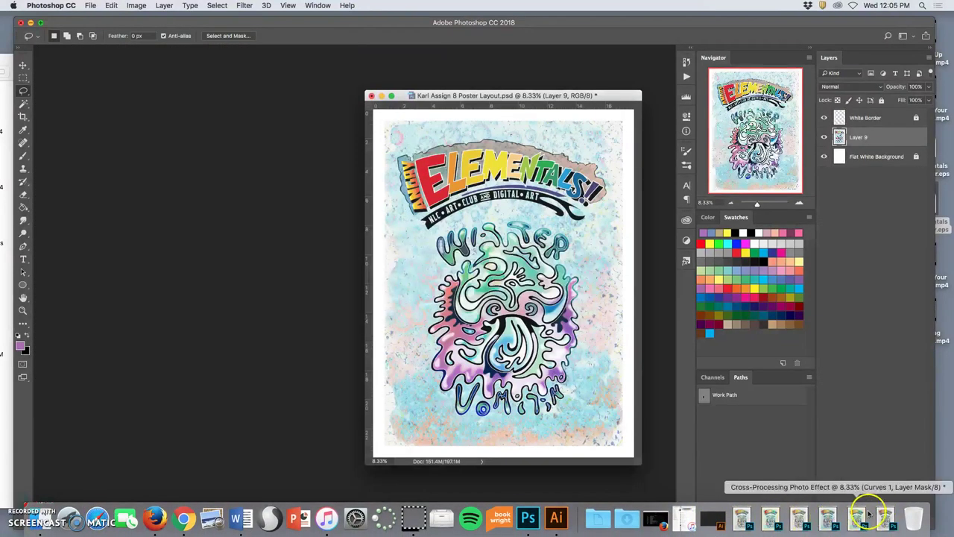
Flatten the Vintage Photo Effect image, copy it all and paste it into the poster layout
click(743, 516)
click(547, 73)
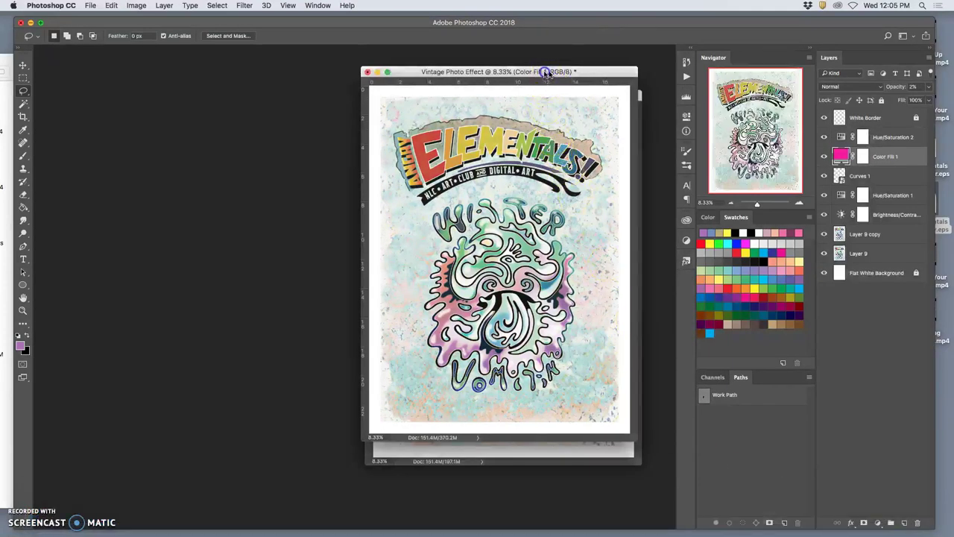
drag(546, 72, 271, 70)
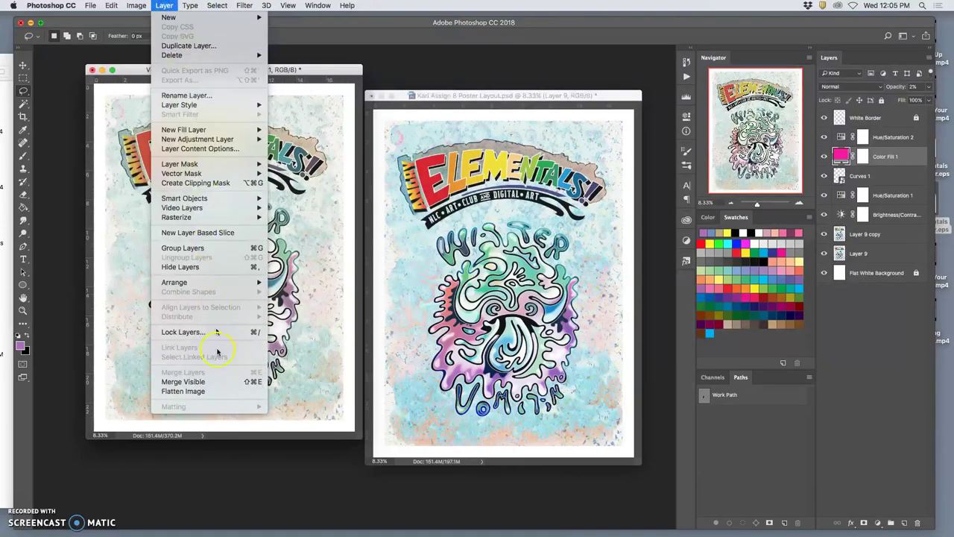
click(213, 393)
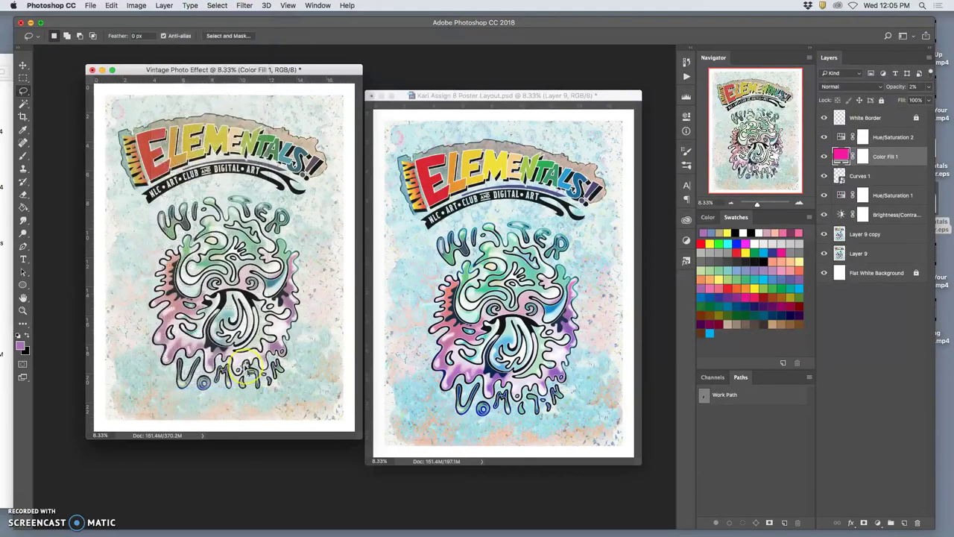
key(super+a)
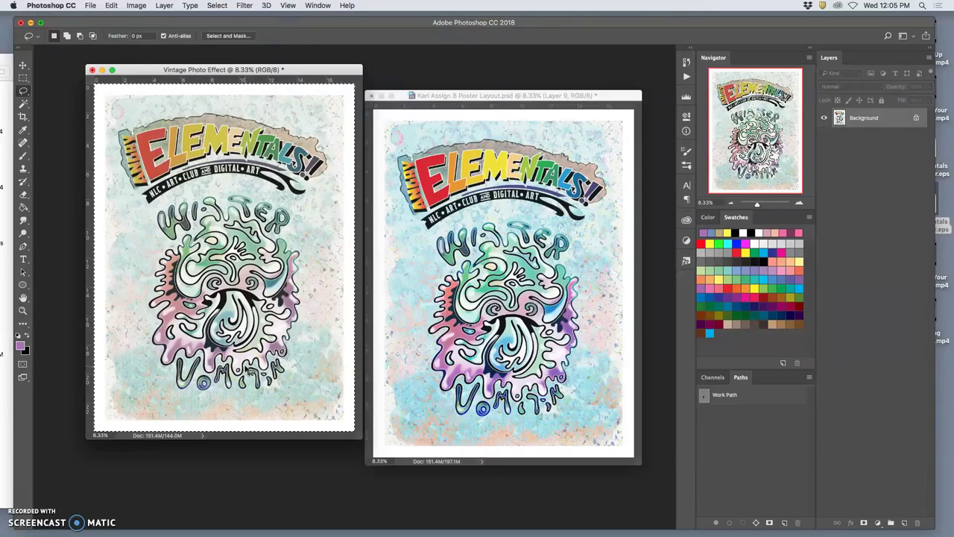
key(super+c)
click(461, 101)
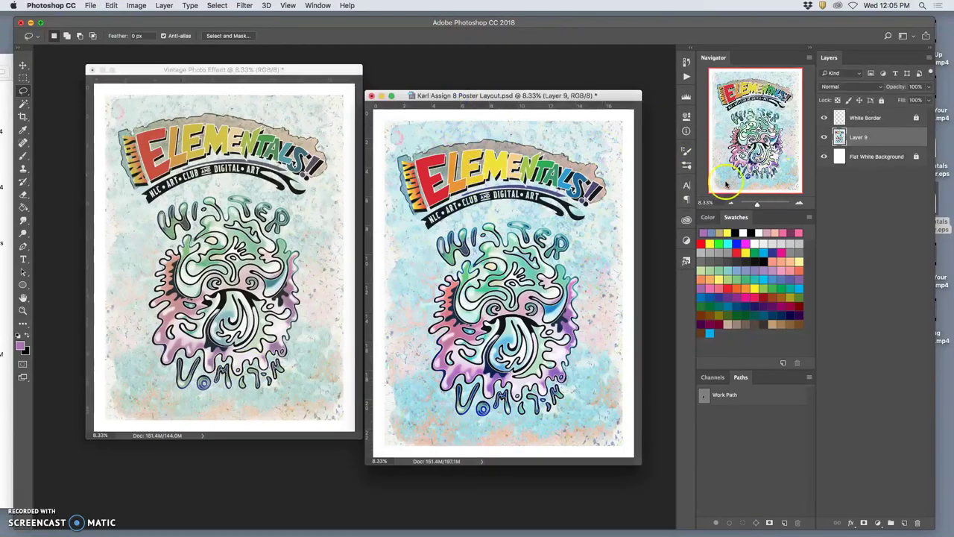
key(super+v)
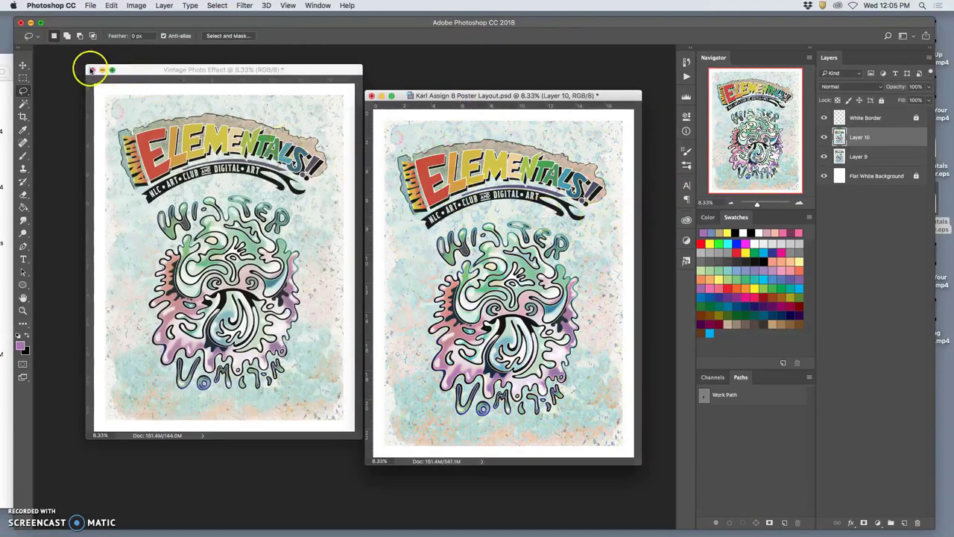
Close Vintage Photo Effect unsaved and paste the MISS ETIKATE 2 copy artwork into the poster
click(92, 69)
click(440, 185)
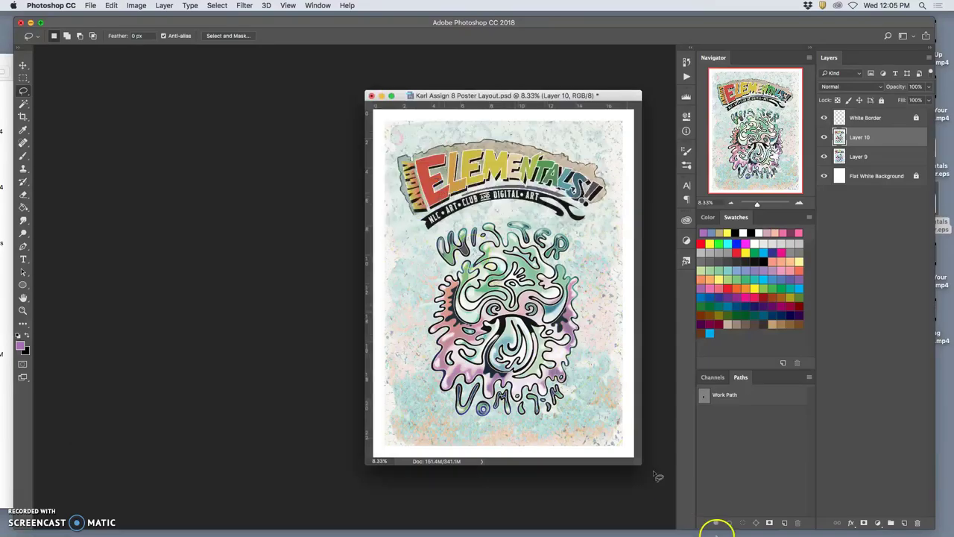
mouse_move(805, 525)
click(768, 518)
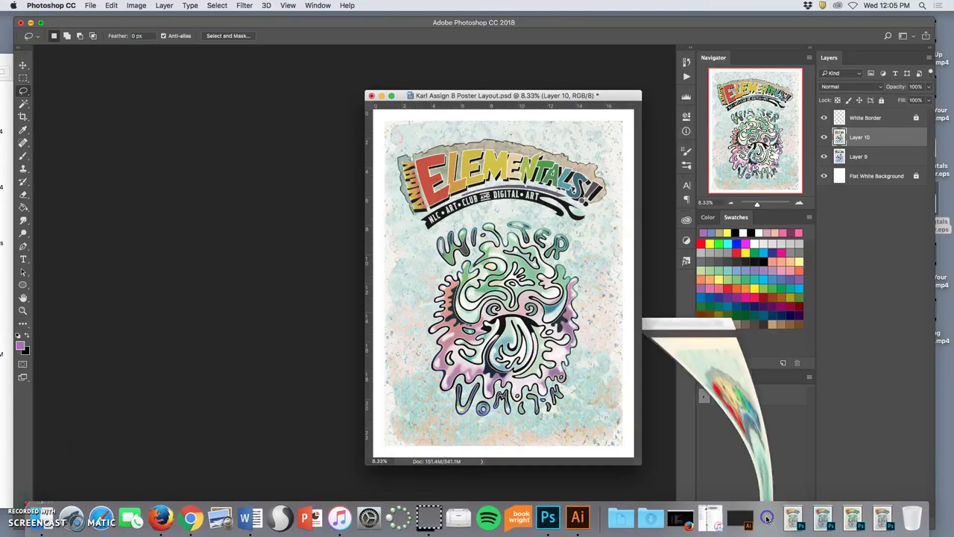
drag(558, 58, 262, 80)
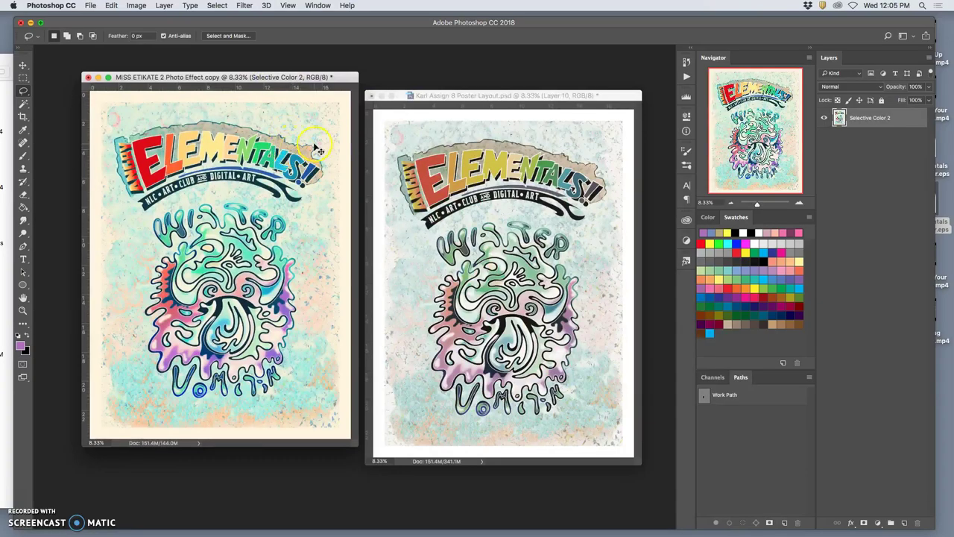
click(507, 95)
key(super+v)
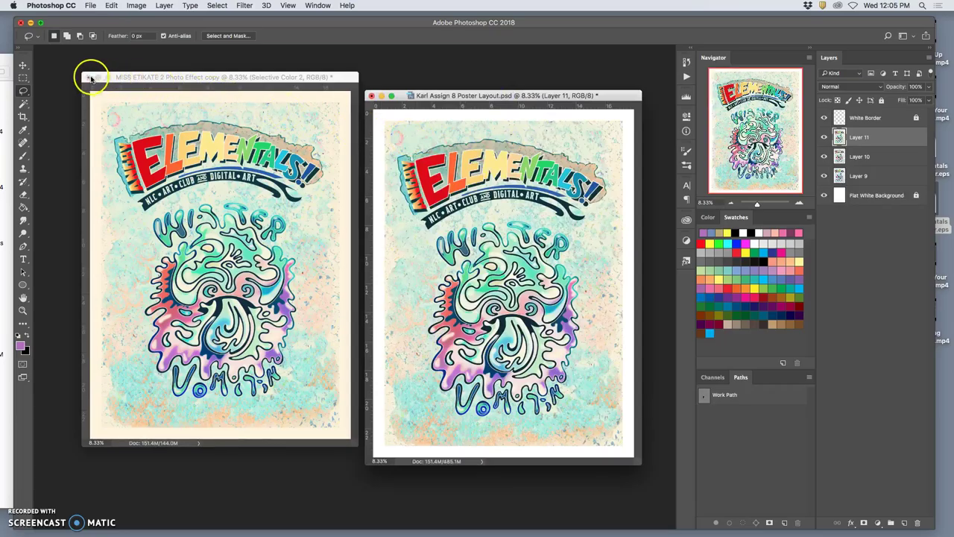
Close the MISS ETIKATE 2 copy without saving and restore COOL BEANS_Coffee from the Dock
click(88, 78)
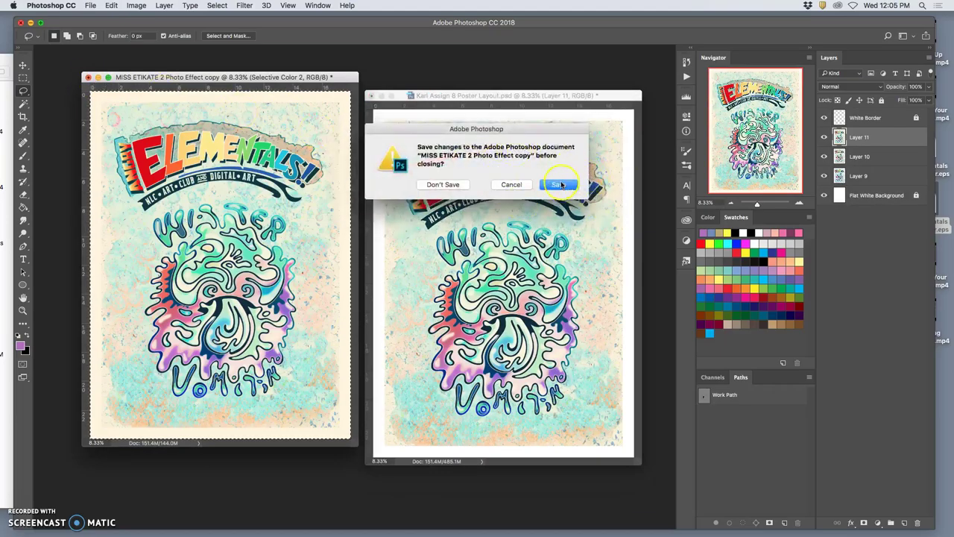
click(451, 188)
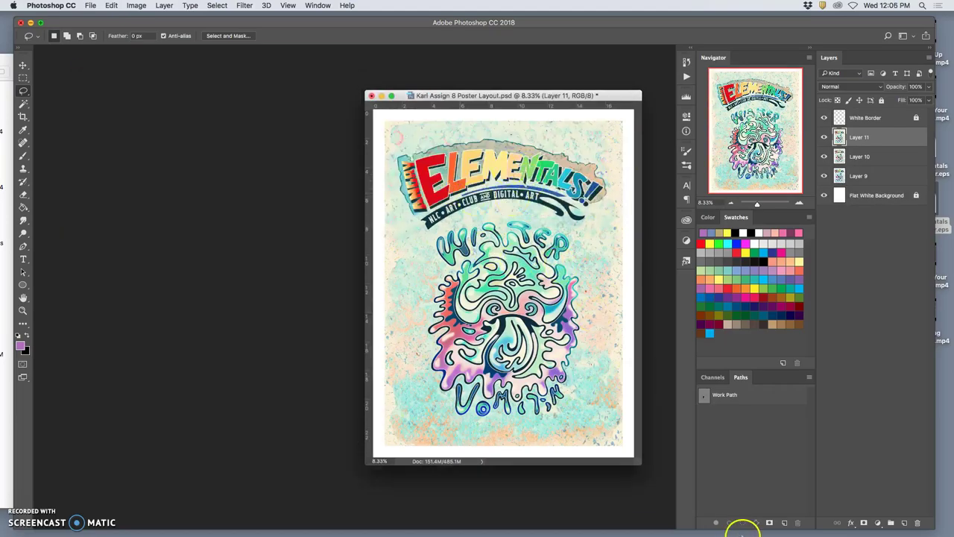
click(783, 522)
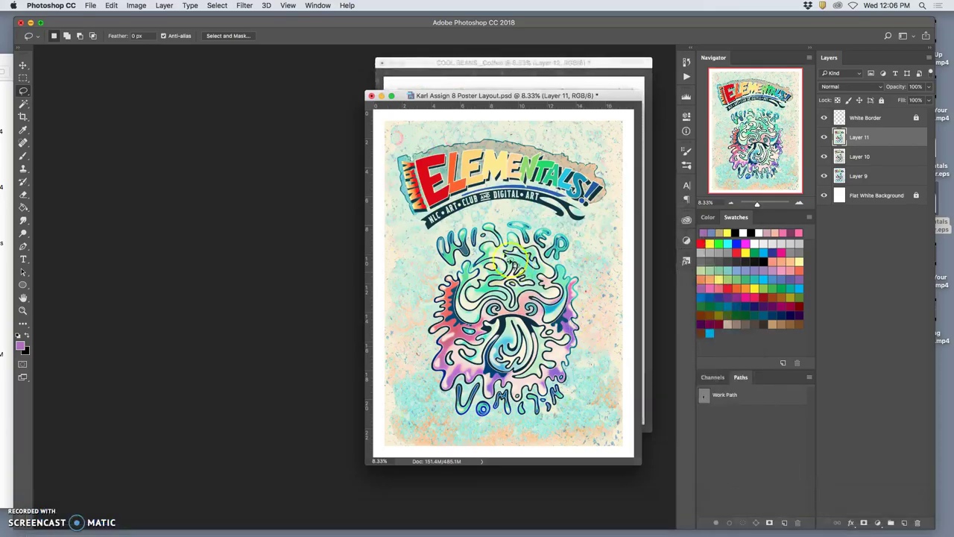
Flatten COOL BEANS_Coffee, paste it into the poster as Layer 12, and close it unsaved
drag(528, 65, 263, 80)
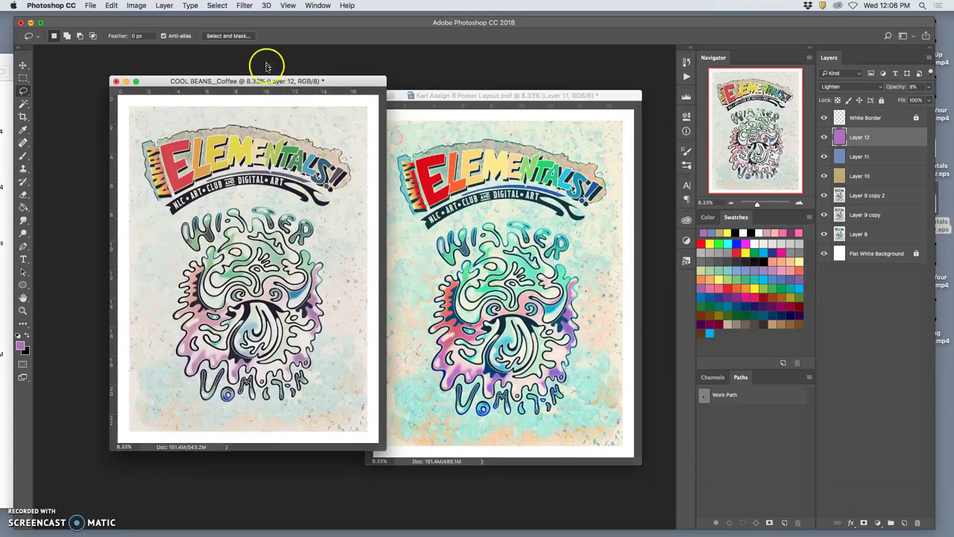
click(164, 5)
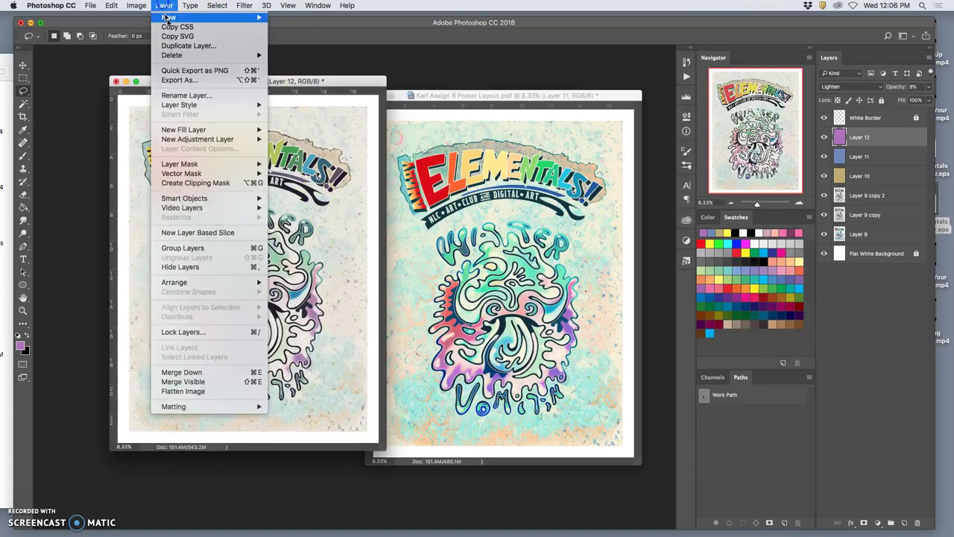
click(186, 392)
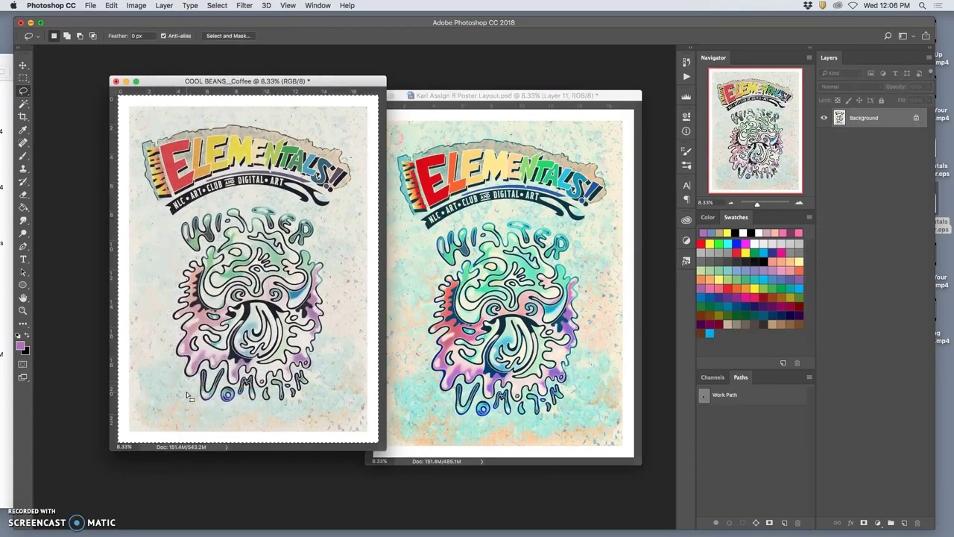
key(ctrl+a)
click(458, 98)
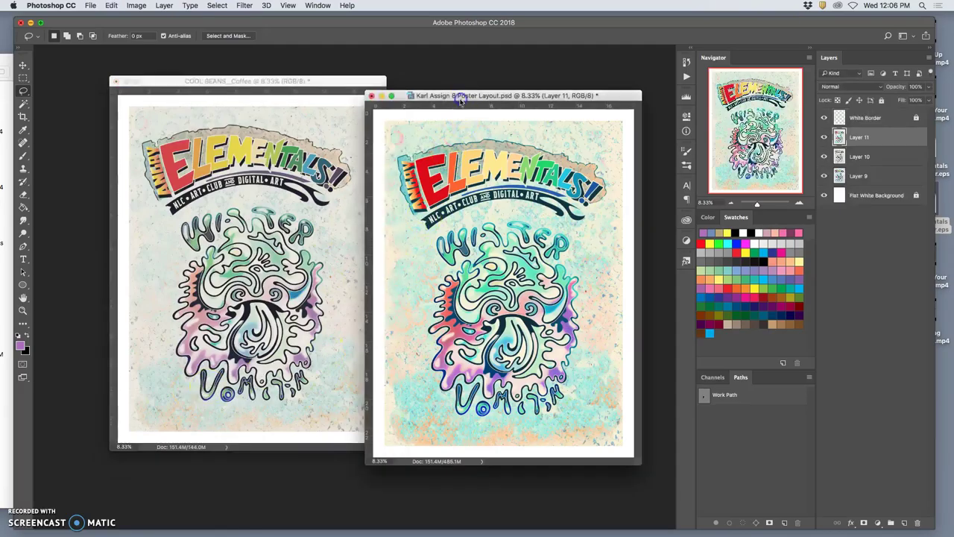
key(ctrl+v)
click(115, 80)
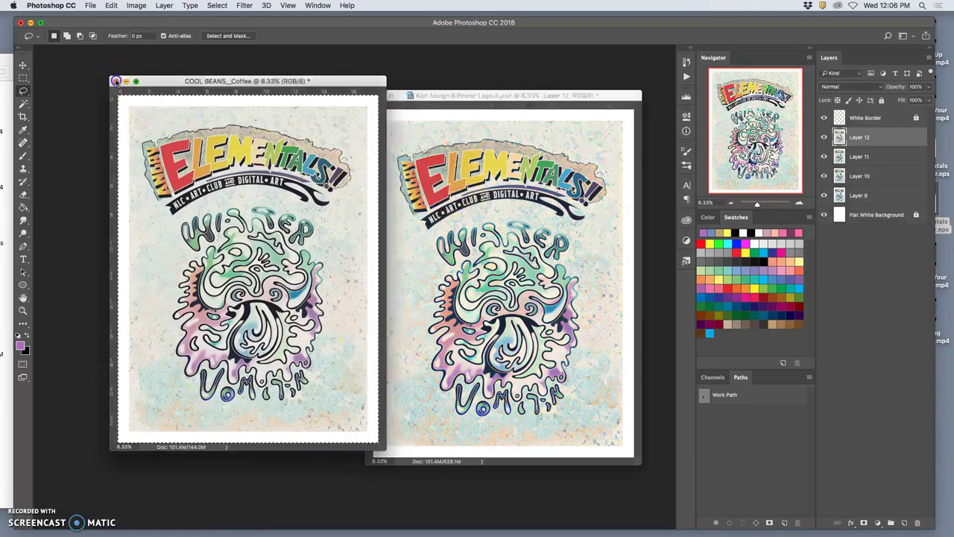
click(440, 183)
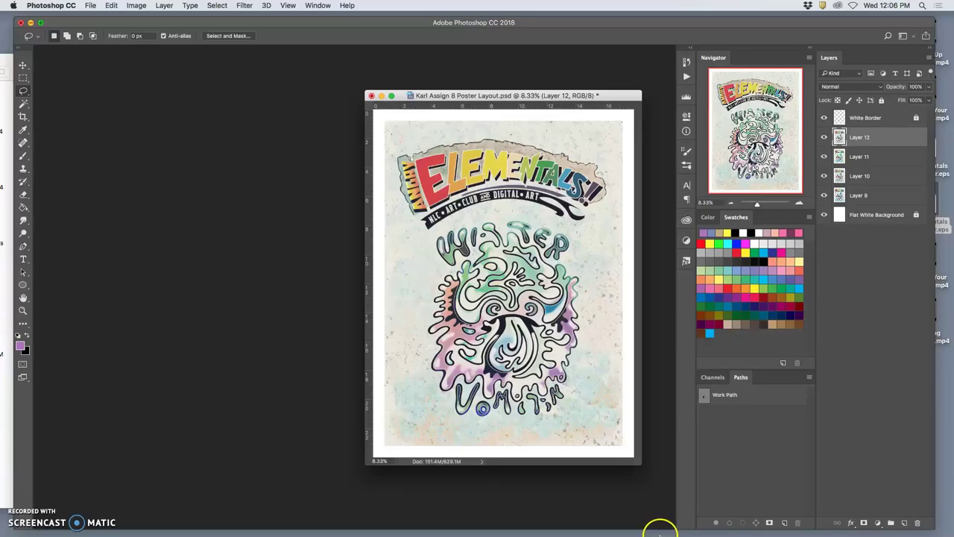
Paste the Heightened Drama Photo Effect image into the poster as Layer 13, then close it unsaved
mouse_move(783, 522)
click(814, 513)
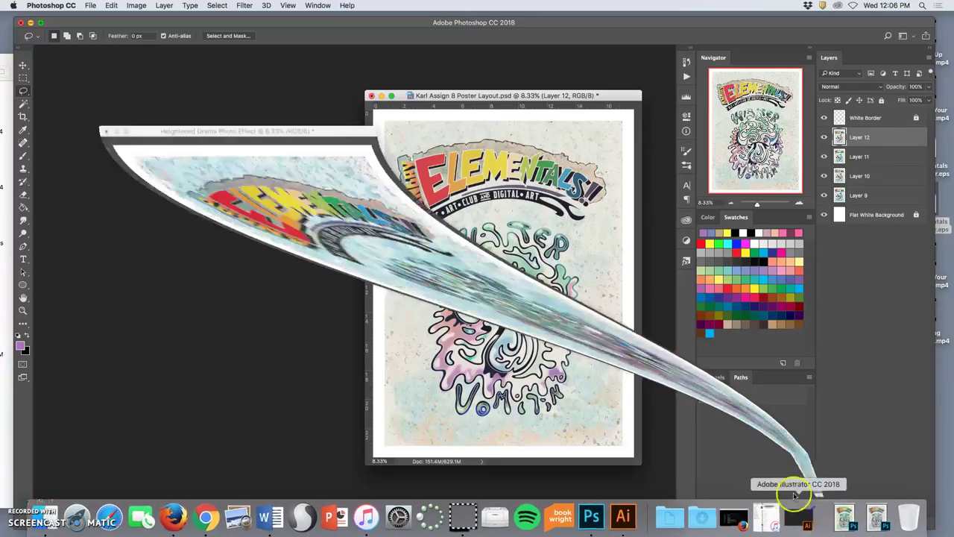
drag(274, 166, 257, 105)
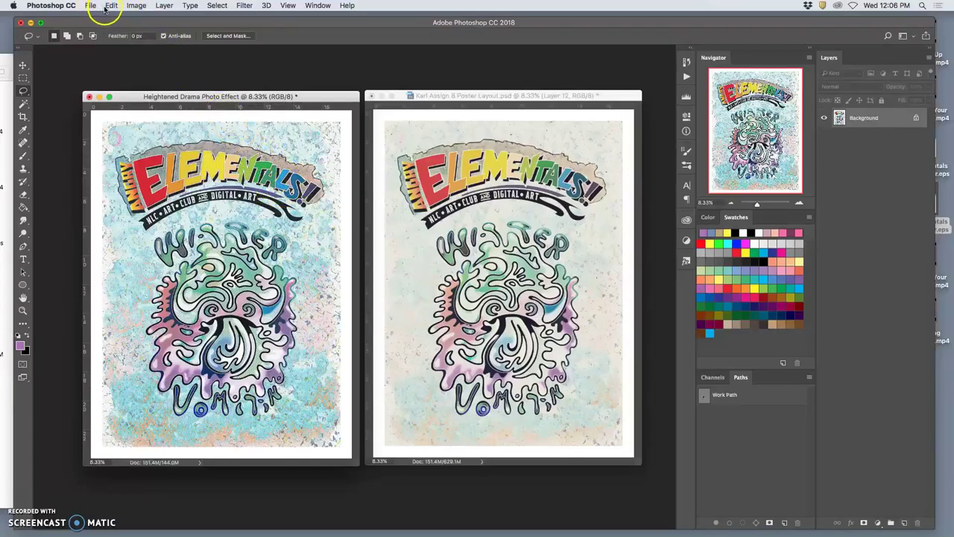
click(427, 97)
key(ctrl+v)
click(95, 99)
click(89, 96)
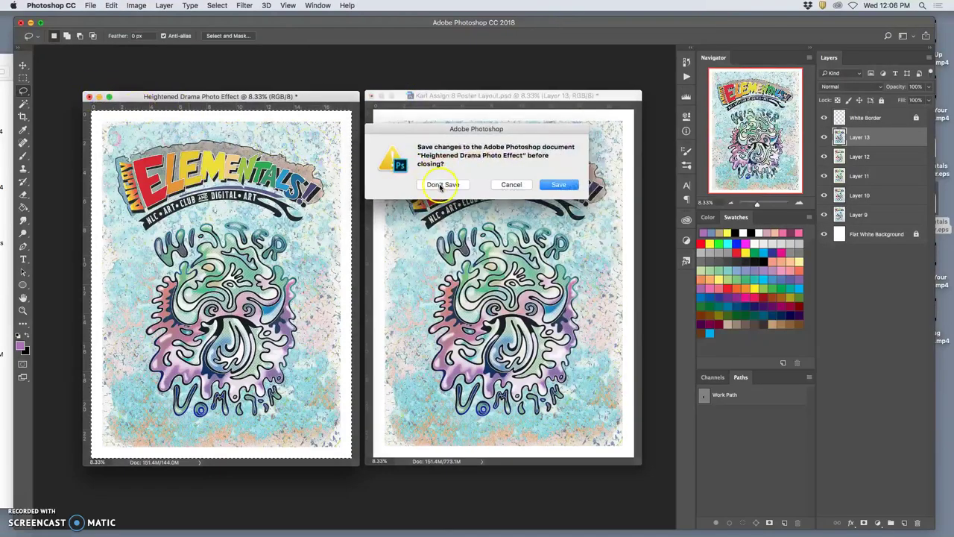
click(439, 184)
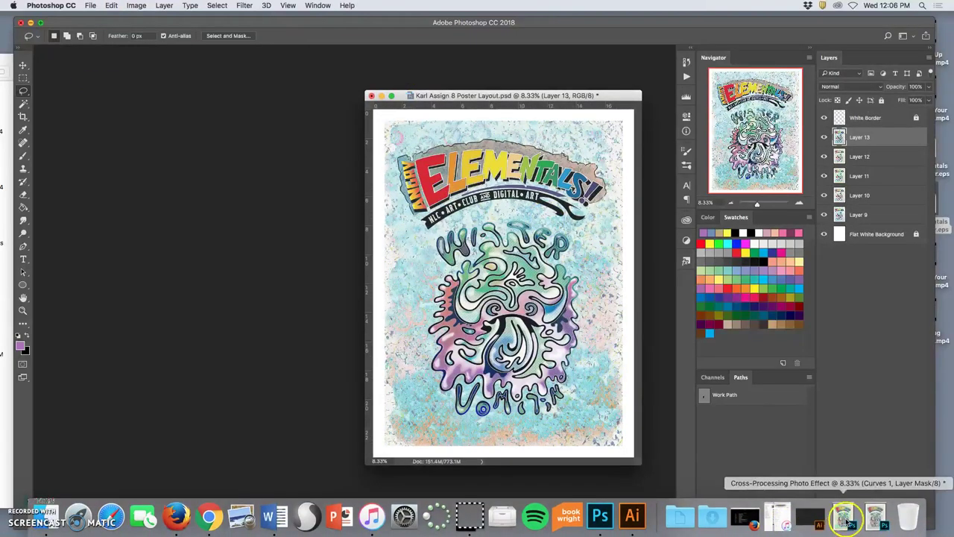
Restore Cross-Processing and Sepia from the Dock, then close Cross-Processing without saving
click(838, 526)
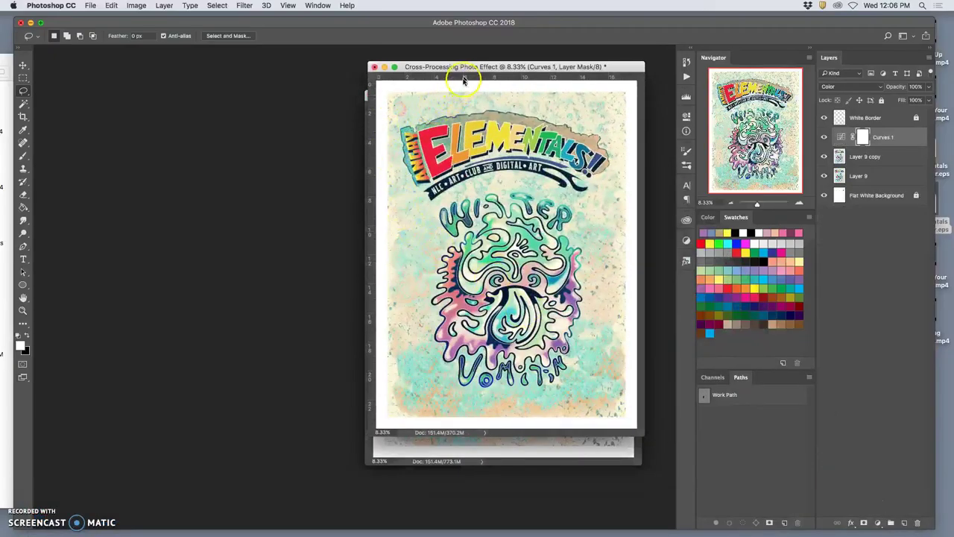
drag(463, 68, 171, 64)
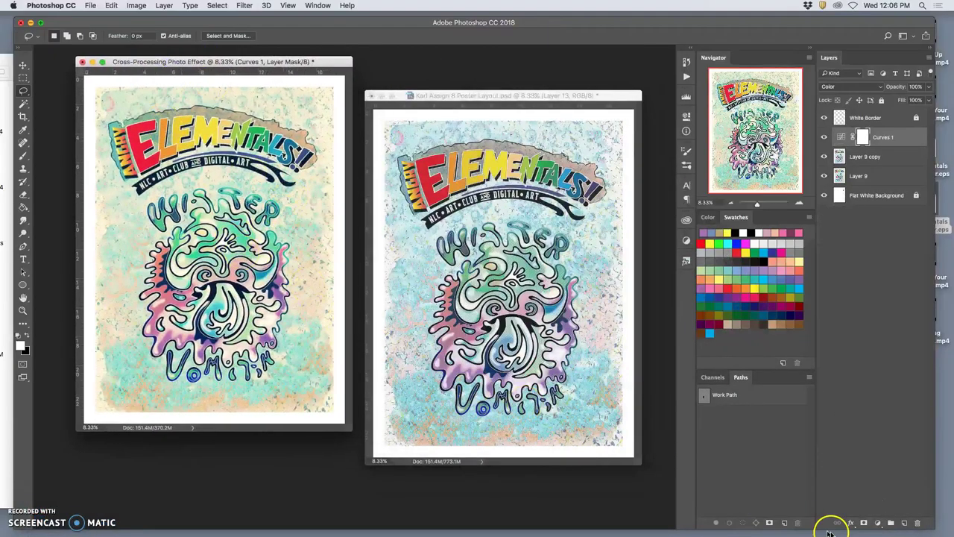
click(891, 528)
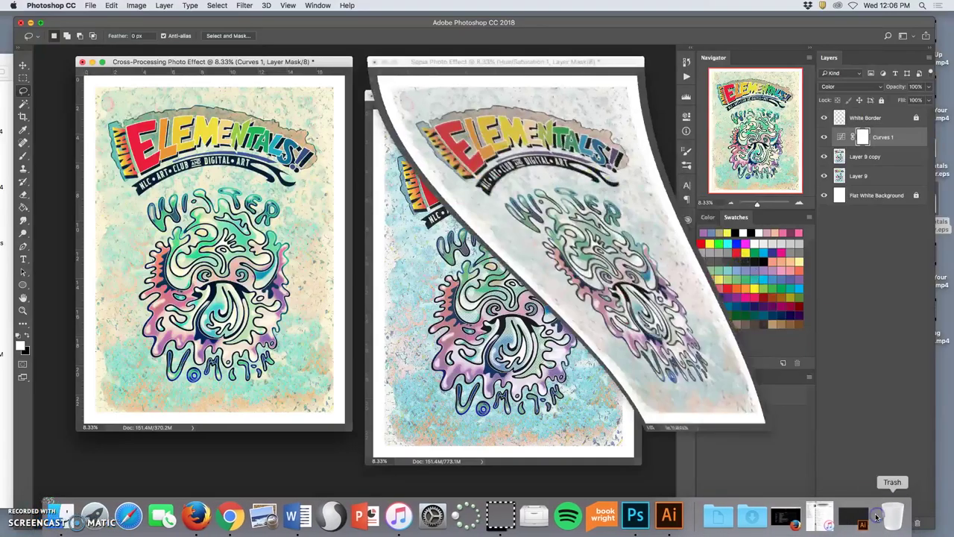
drag(517, 64, 255, 122)
click(179, 72)
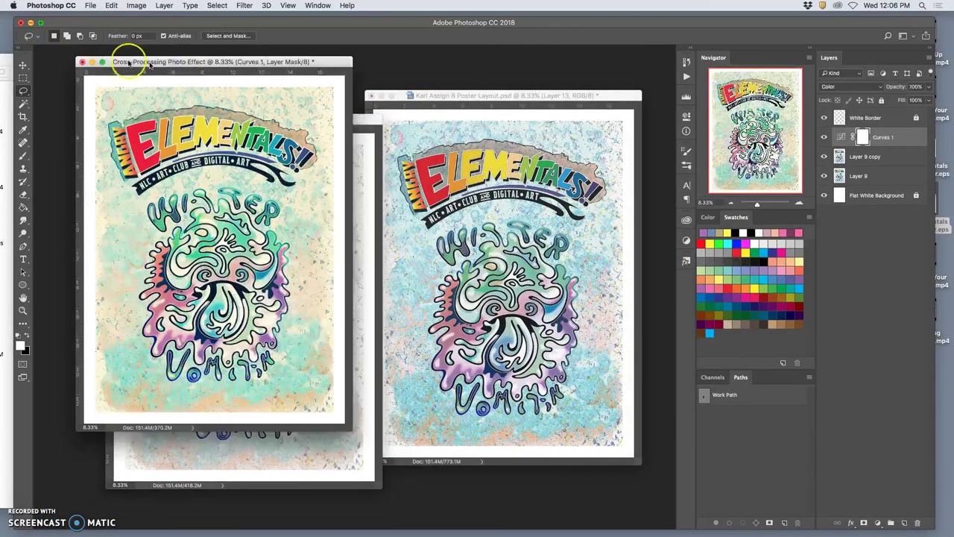
click(82, 62)
click(442, 185)
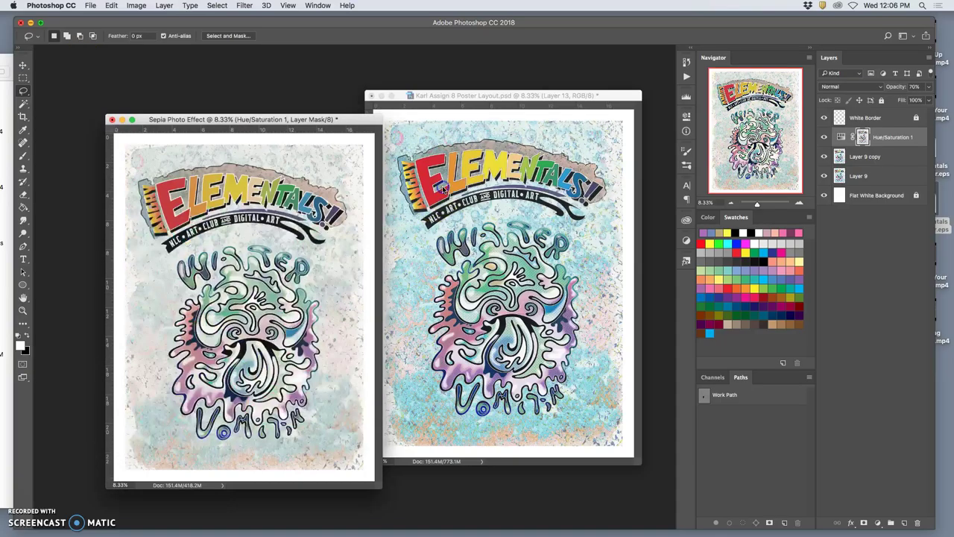
Flatten and copy the Sepia image, close it unsaved, and paste it as Layer 14
drag(313, 123, 290, 107)
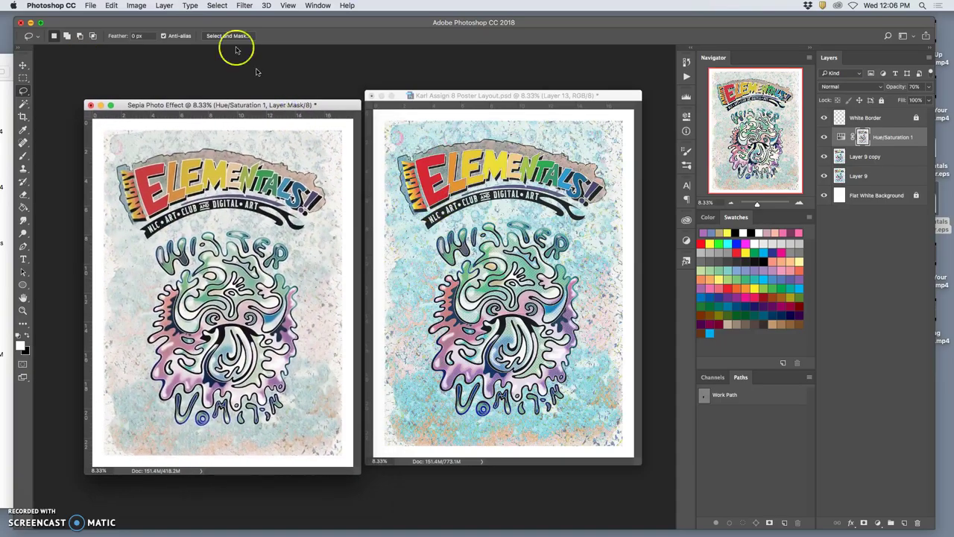
click(164, 6)
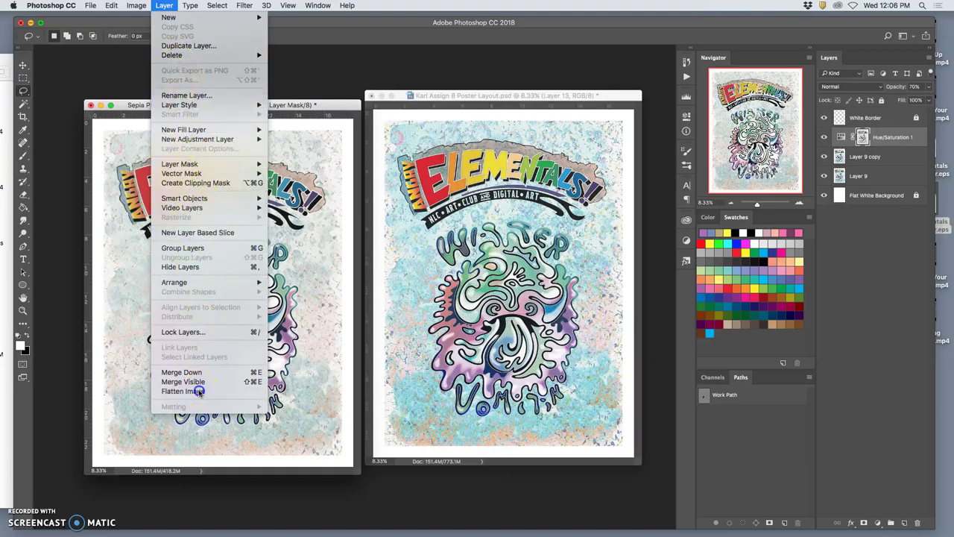
key(Escape)
key(super+a)
key(super+c)
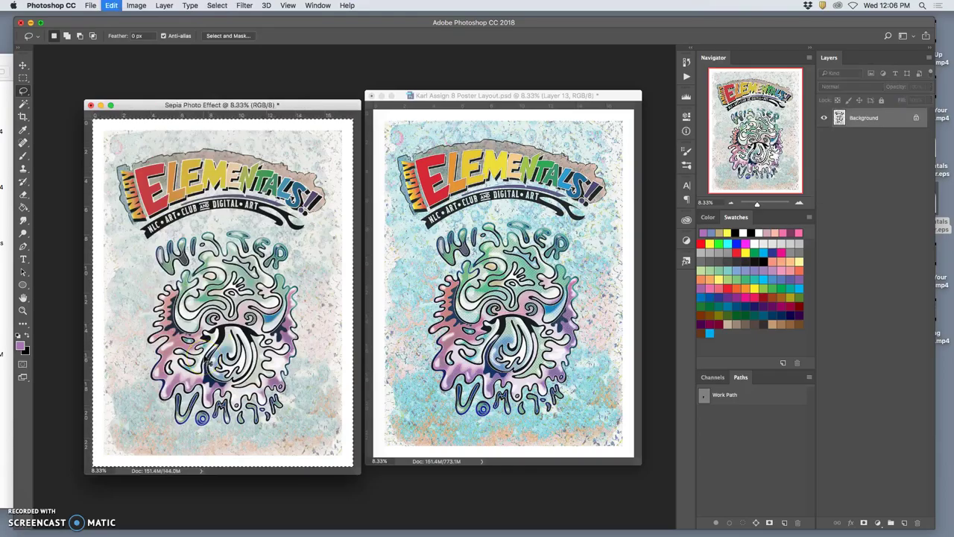
click(90, 105)
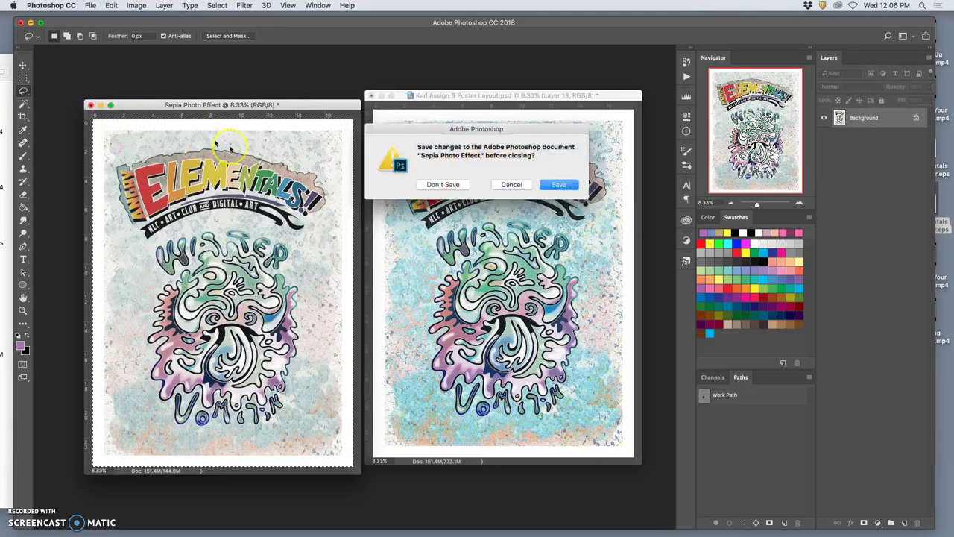
click(420, 187)
key(super+v)
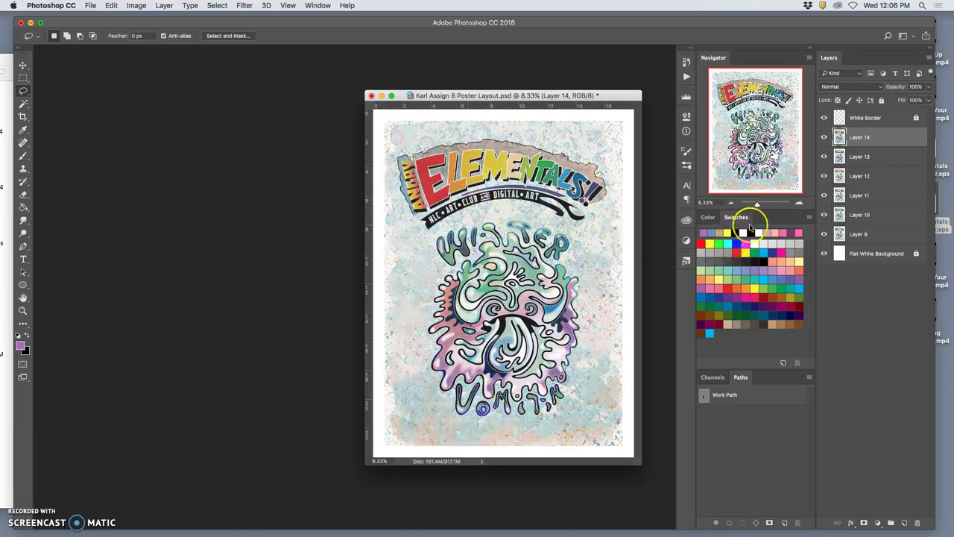
drag(857, 137, 834, 148)
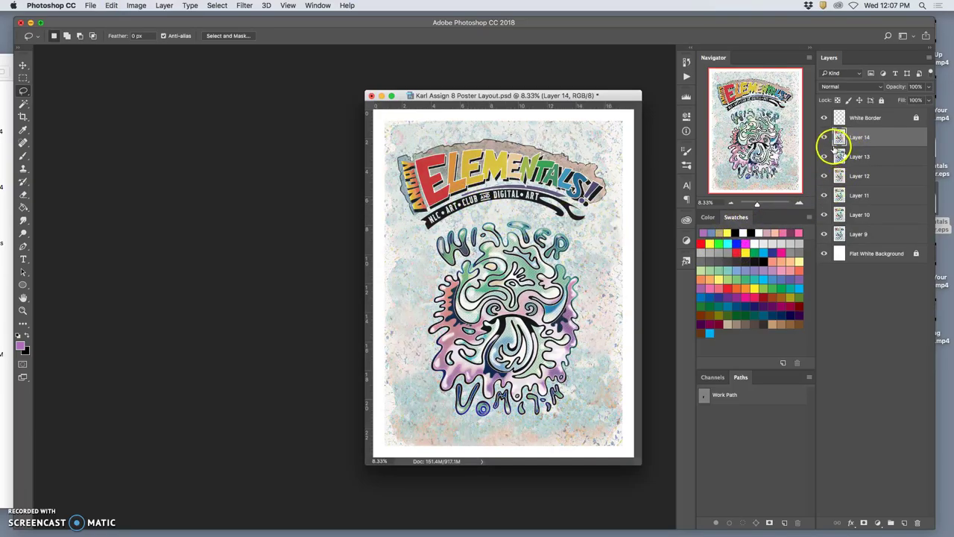